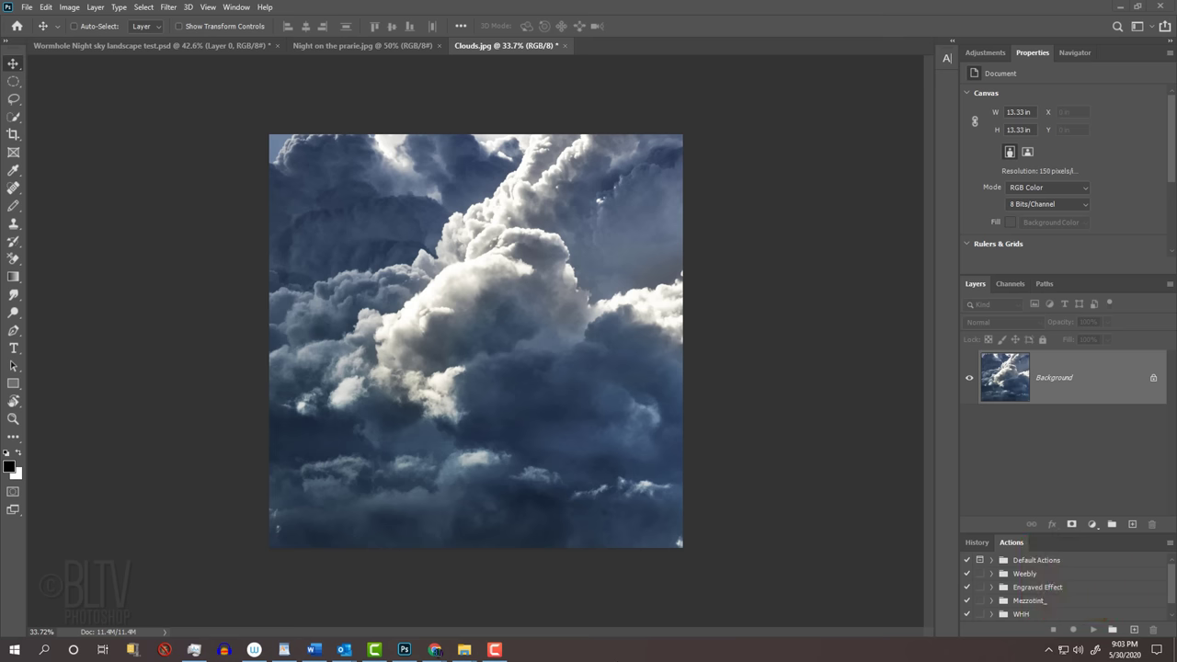
# Switch from Clouds.jpg to the Night on the prarie.jpg night cabin scene.
pyautogui.click(366, 48)
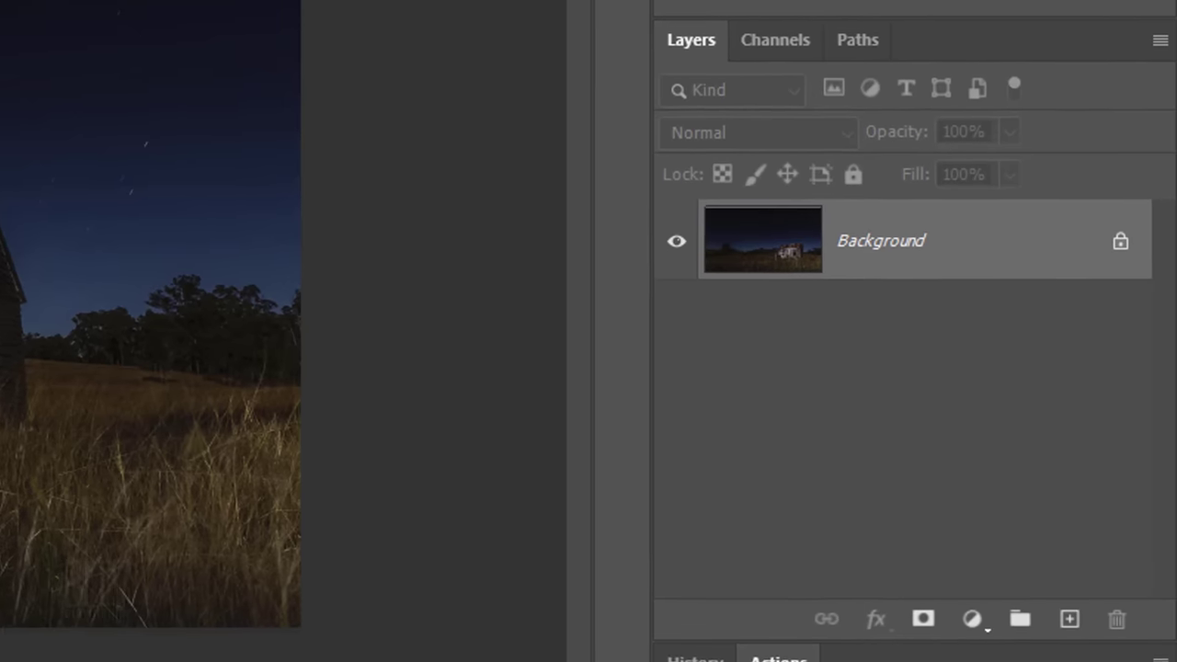
# Duplicate the prairie layer, brighten the copy with Levels white input 51, and invert the selection to the land.
pyautogui.hotkey('ctrl', 'j')
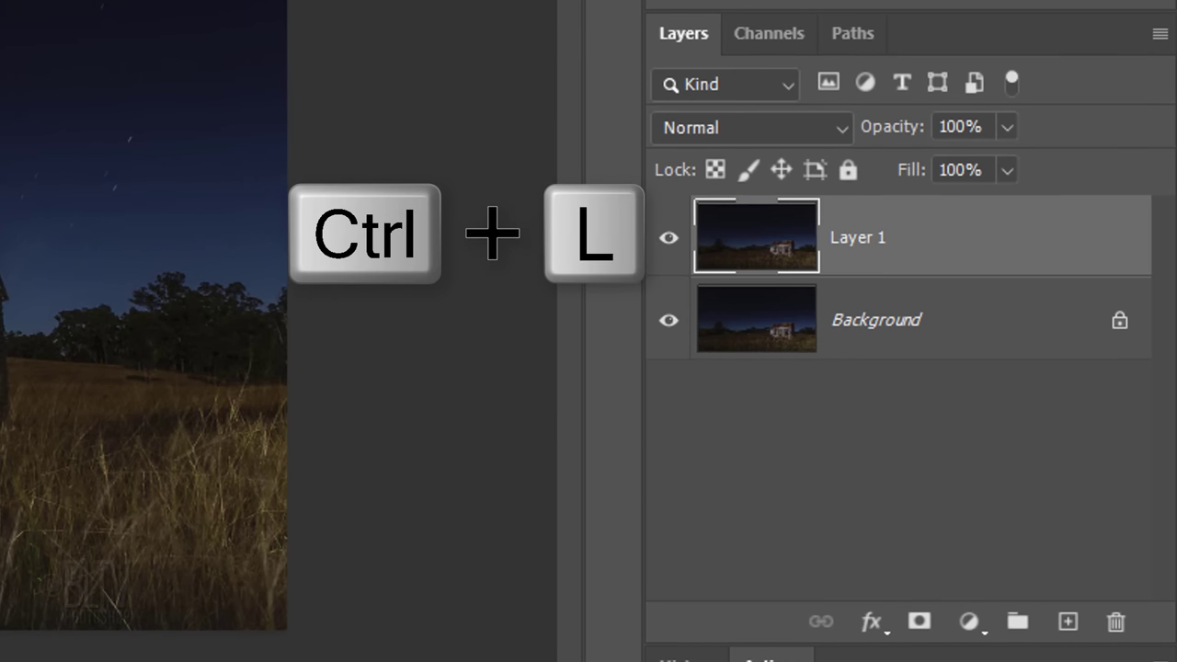
pyautogui.hotkey('ctrl', 'l')
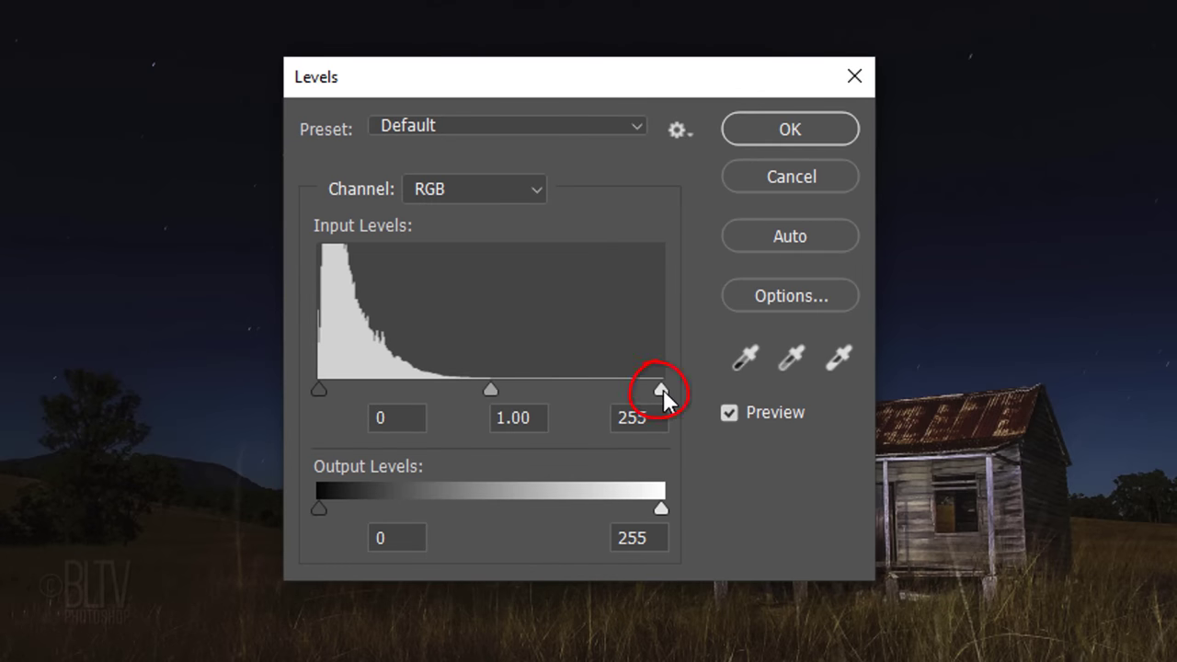
pyautogui.moveTo(662, 389); pyautogui.dragTo(388, 391)
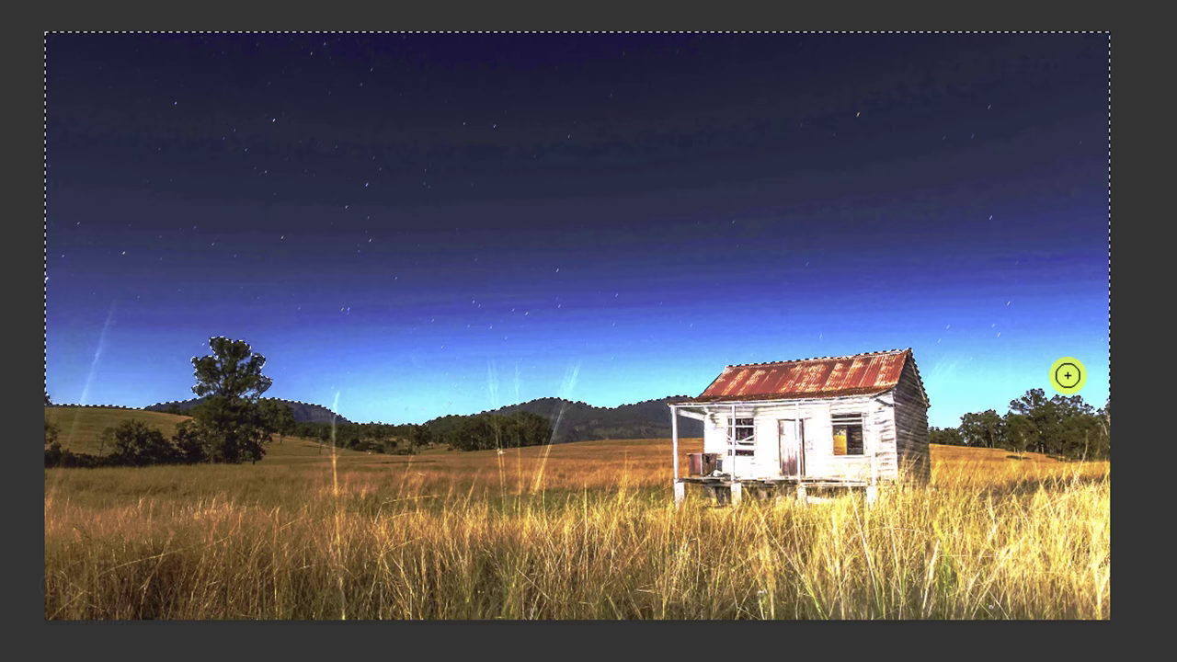
pyautogui.hotkey('ctrl', 'shift', 'i')
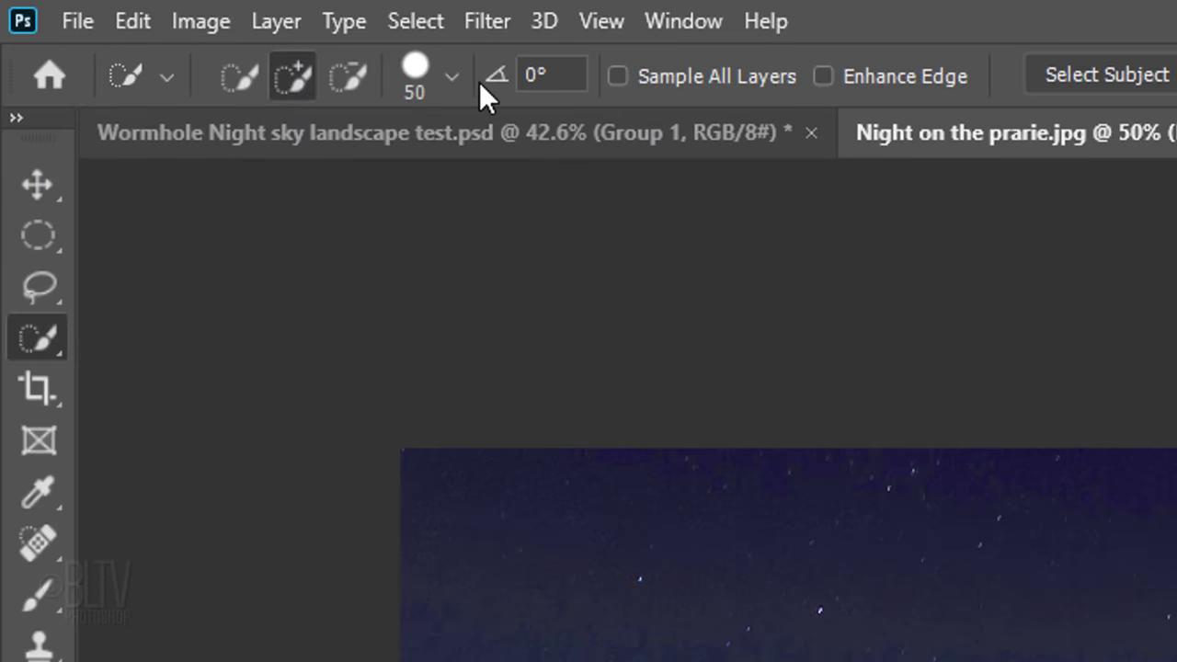
# Open the legacy Refine Edge dialog for the land selection with Smart Radius enabled.
pyautogui.click(416, 21)
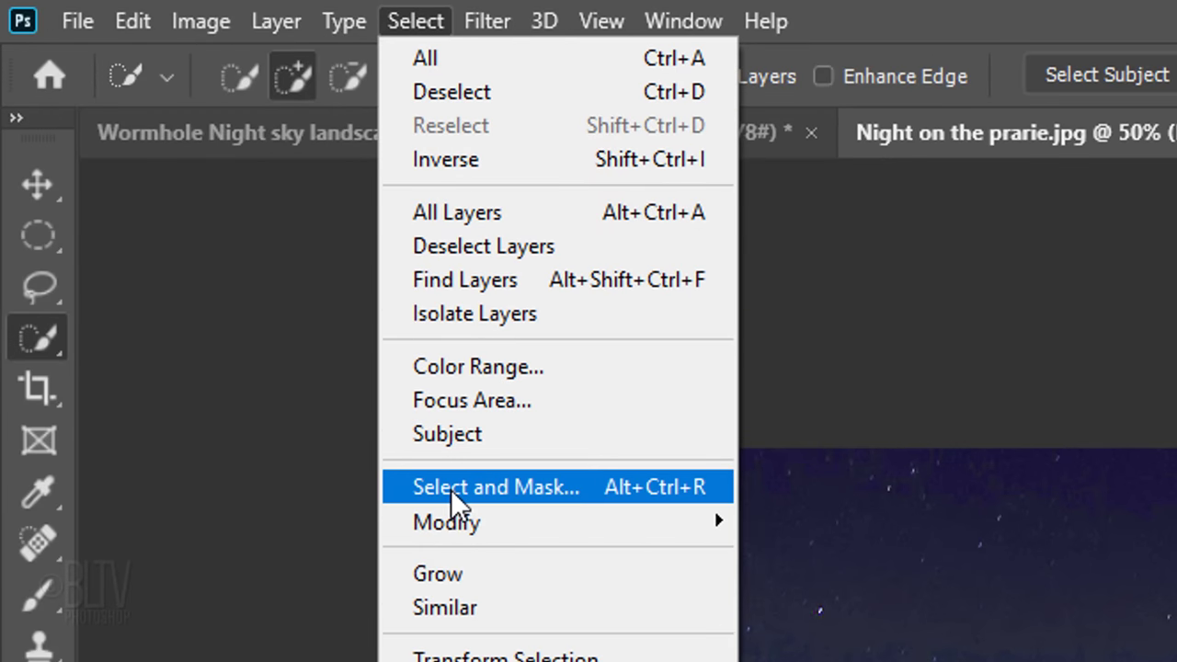
pyautogui.press('shift')
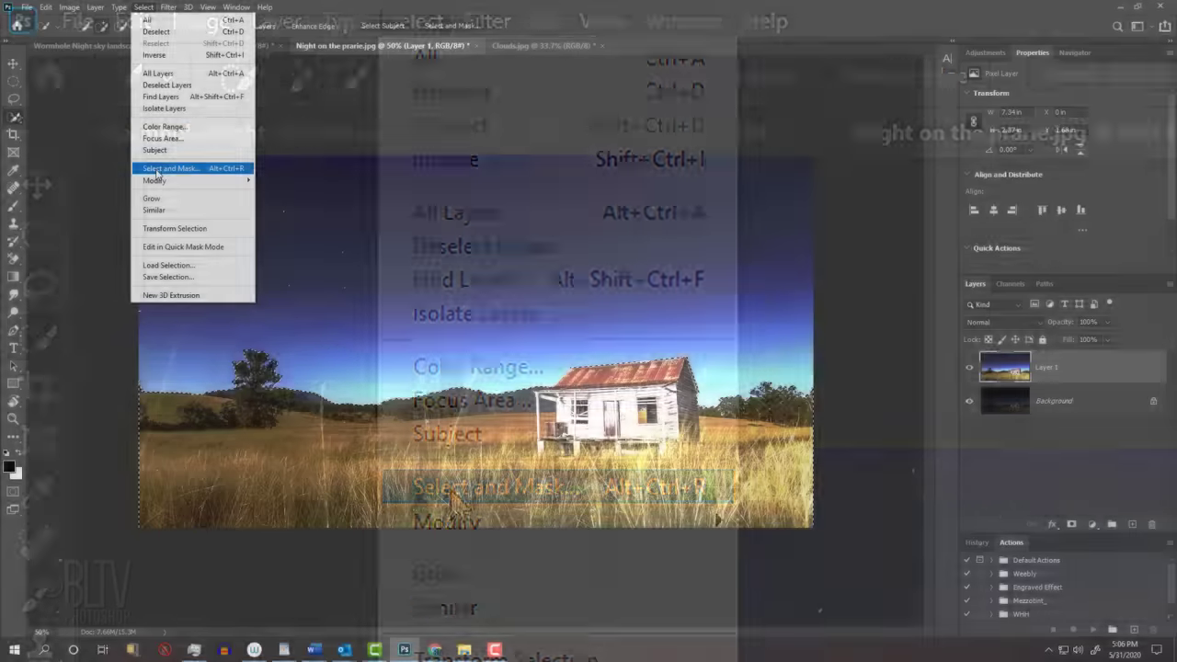
pyautogui.keyDown('shift'); pyautogui.click(453, 496); pyautogui.keyUp('shift')
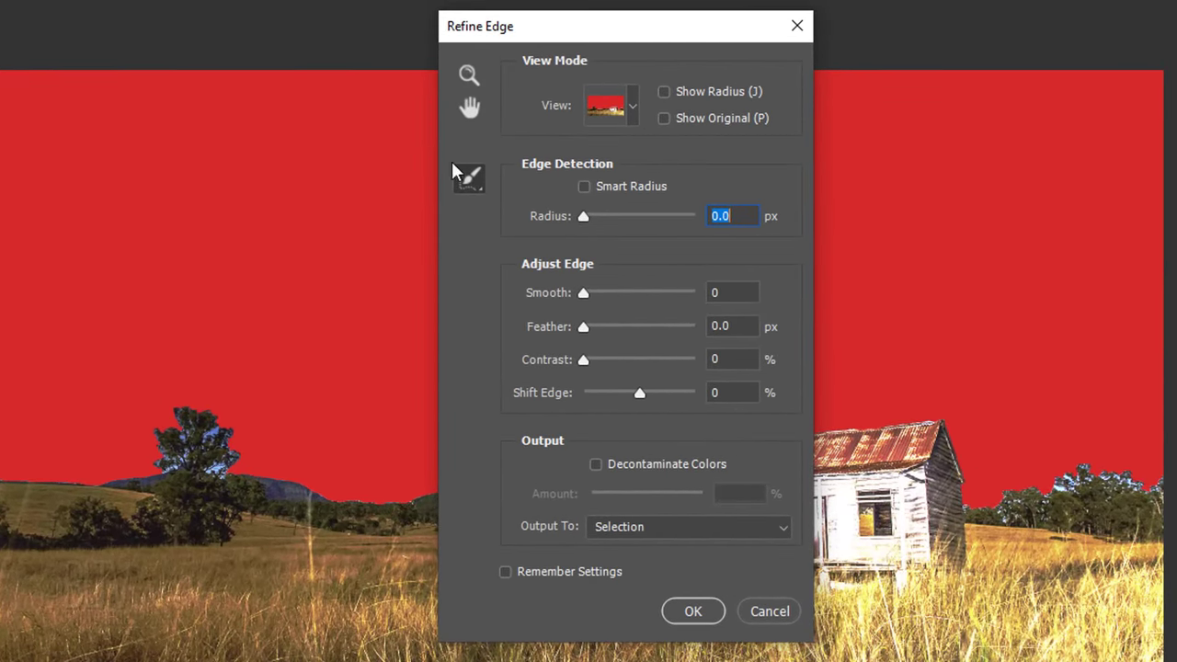
pyautogui.click(584, 186)
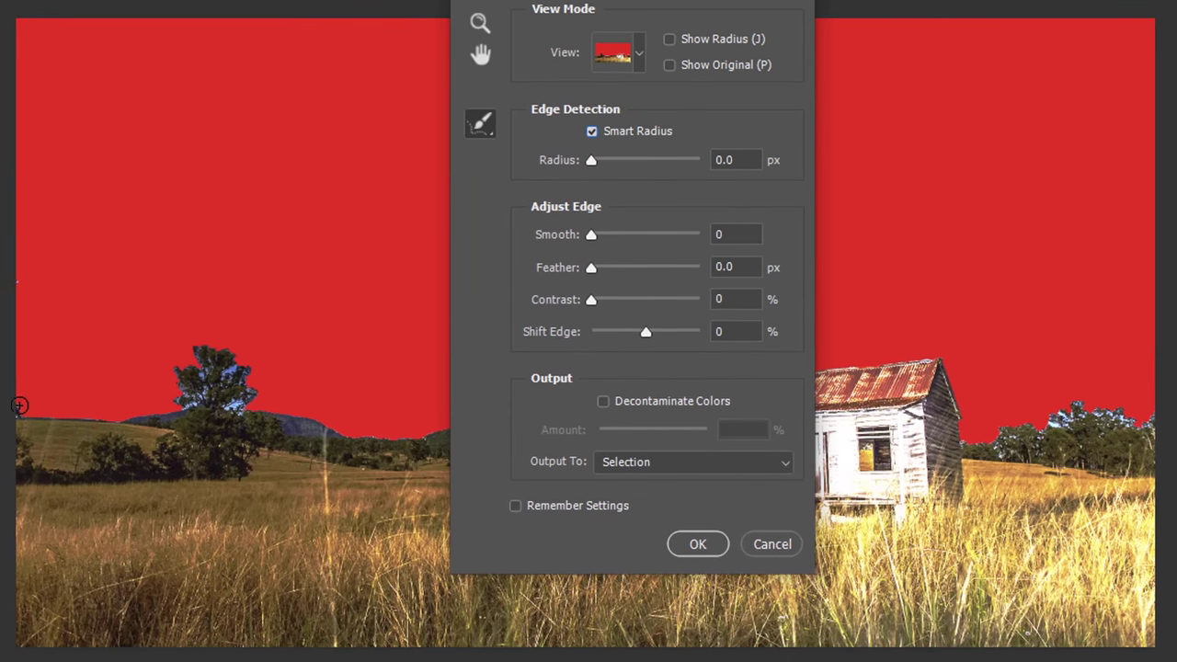
# Brush the refine edge along the left tree, hill line and right trees.
pyautogui.press('capslock')
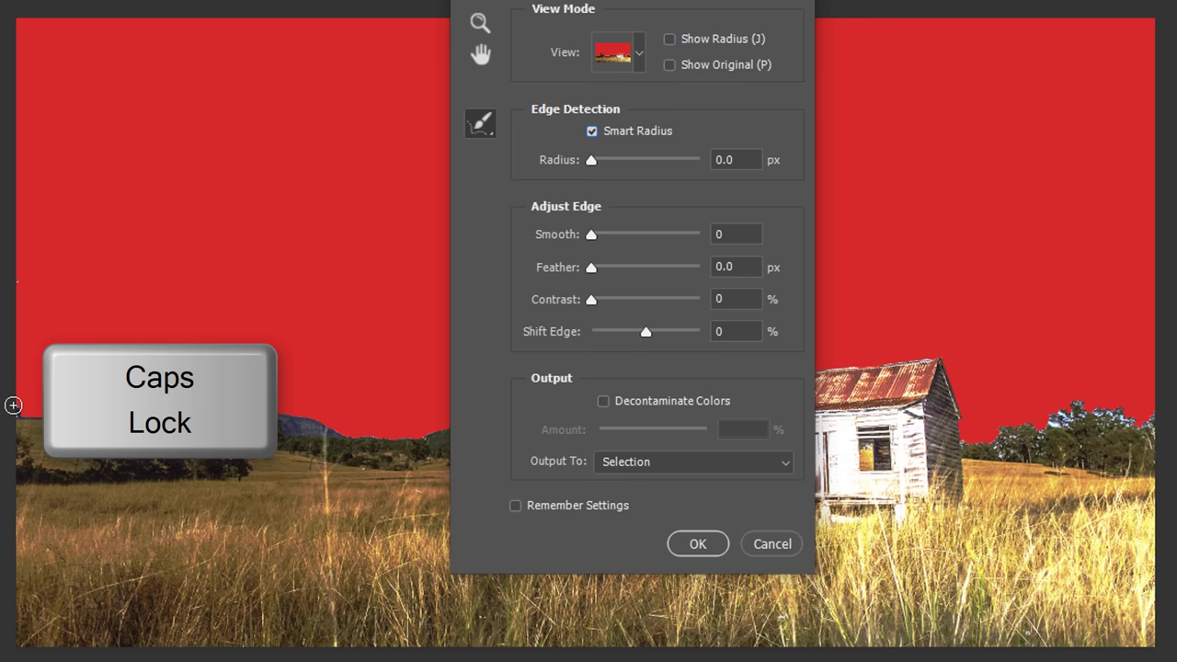
pyautogui.press('capslock')
pyautogui.press(']')
pyautogui.press('[')
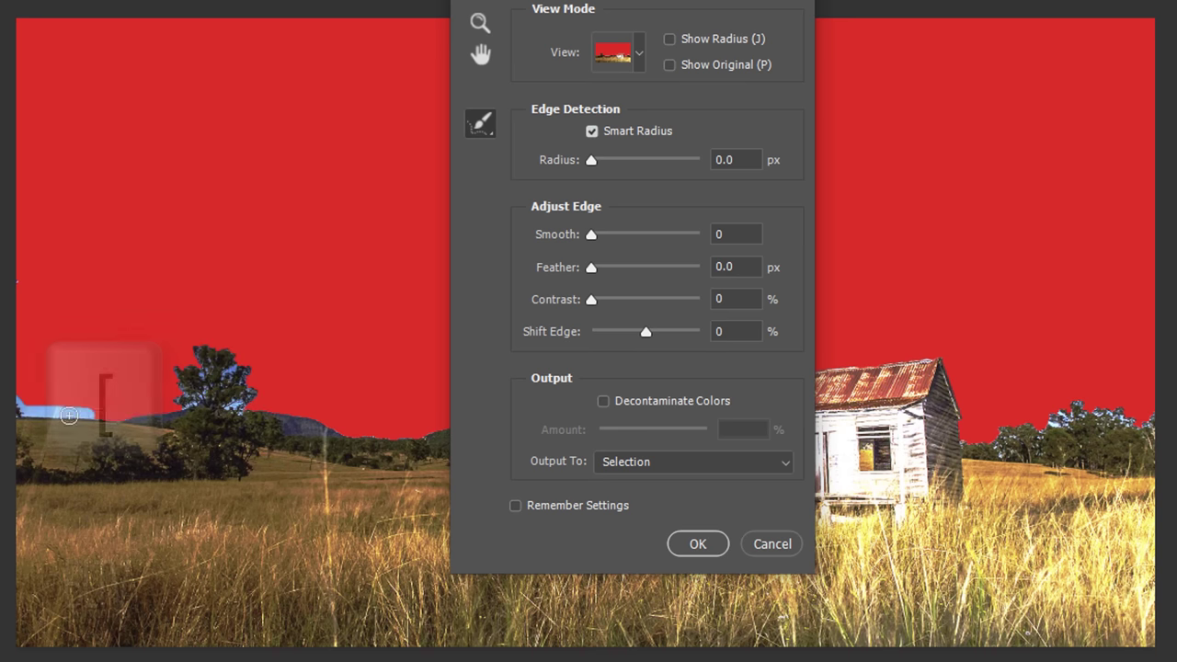
pyautogui.moveTo(246, 408)
pyautogui.mouseDown()
pyautogui.moveTo(190, 349)
pyautogui.moveTo(179, 391)
pyautogui.moveTo(341, 429)
pyautogui.mouseUp()
pyautogui.moveTo(634, 2); pyautogui.dragTo(75, 10)
pyautogui.moveTo(265, 414); pyautogui.dragTo(717, 402)
pyautogui.moveTo(965, 438)
pyautogui.mouseDown()
pyautogui.moveTo(993, 441)
pyautogui.moveTo(1062, 415)
pyautogui.moveTo(1160, 460)
pyautogui.mouseUp()
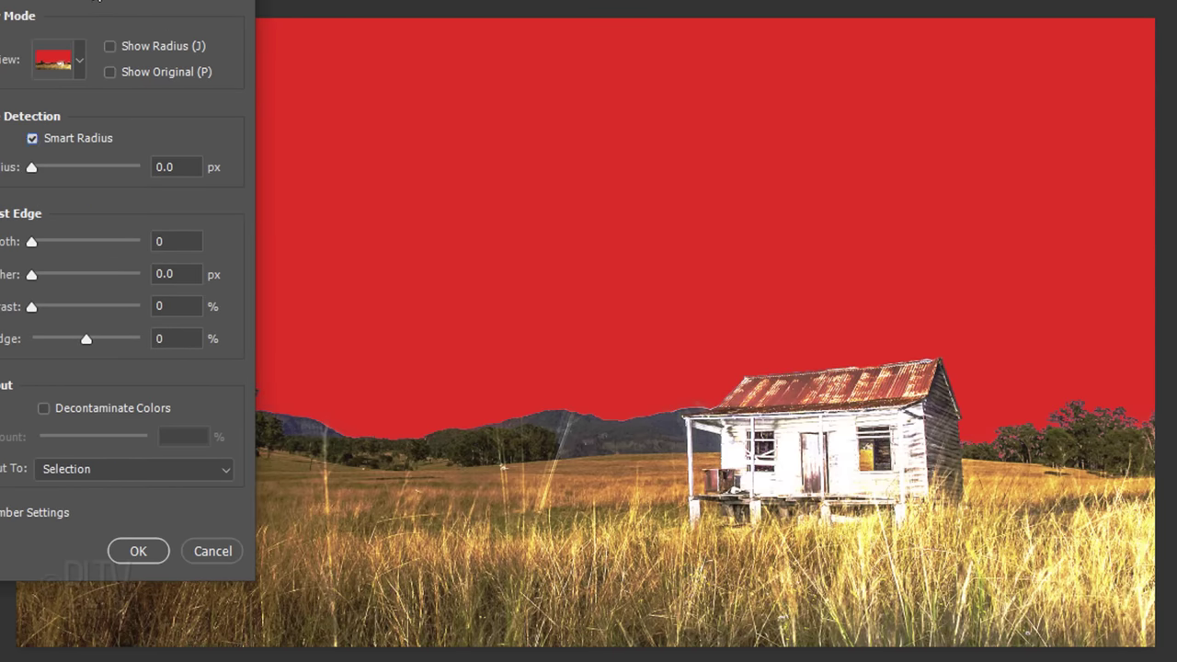
# Set Decontaminate Colors to 100% and output as New Layer with Layer Mask.
pyautogui.moveTo(72, 3); pyautogui.dragTo(612, 10)
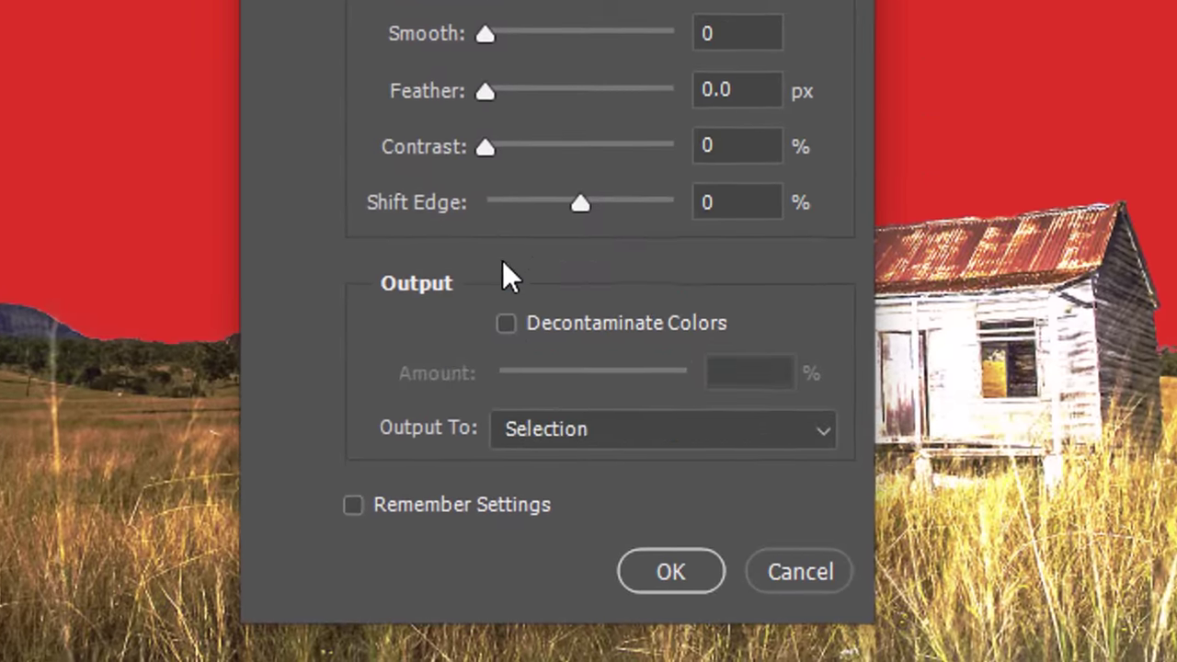
pyautogui.click(544, 373)
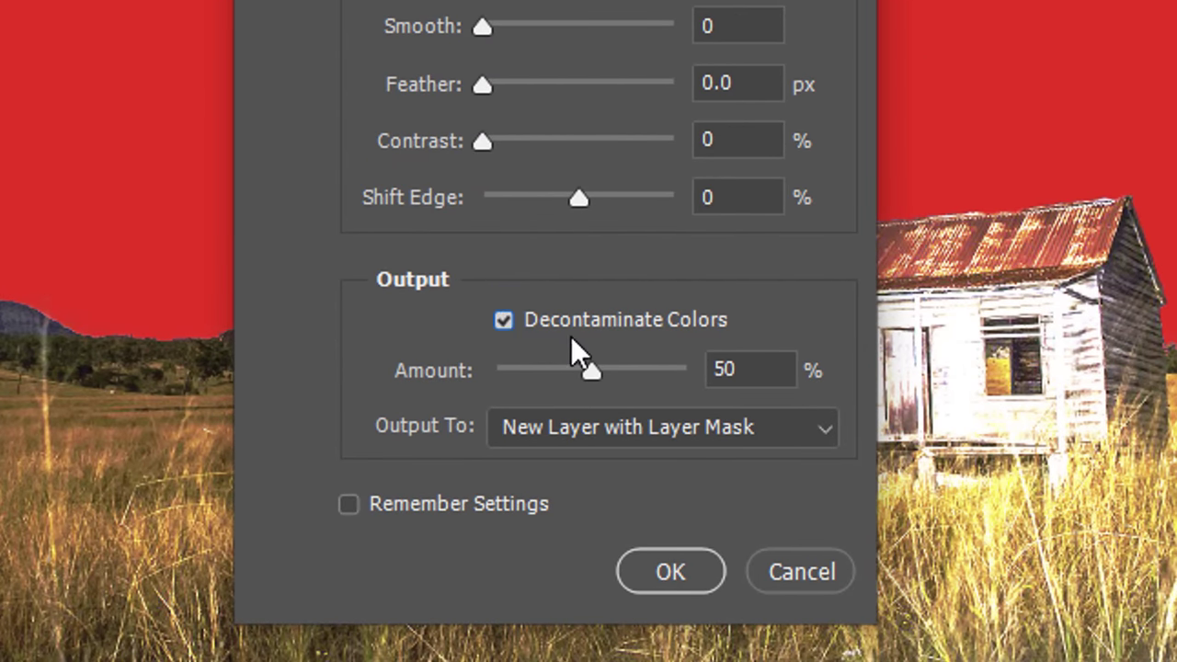
pyautogui.moveTo(591, 370); pyautogui.dragTo(785, 367)
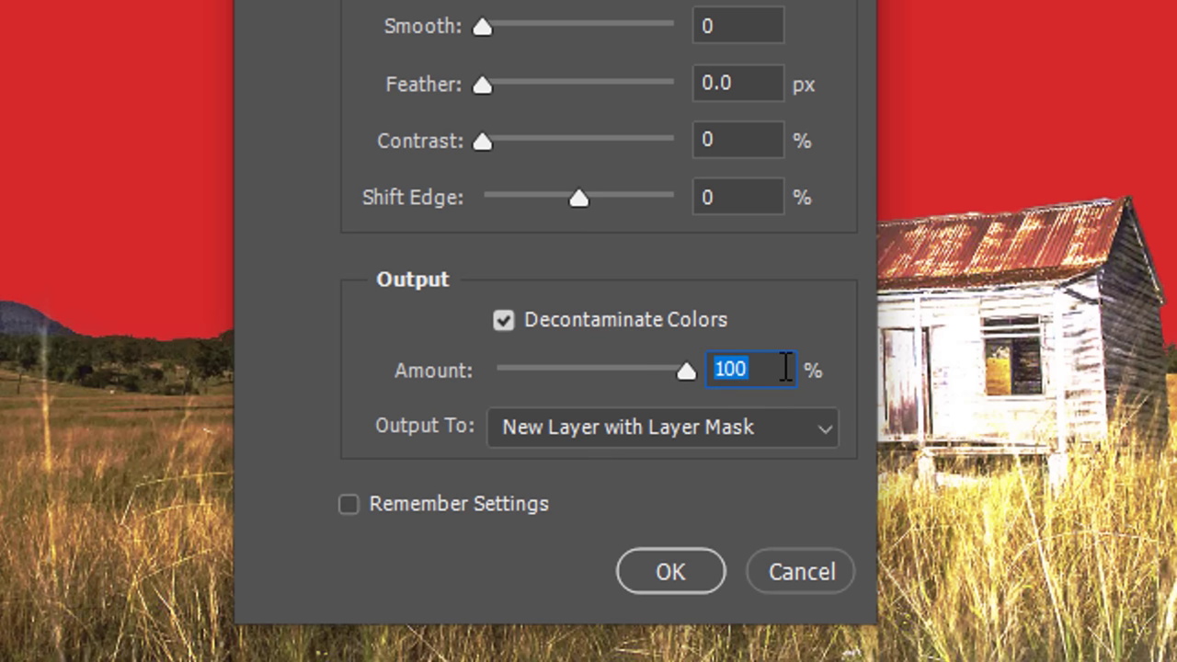
pyautogui.click(649, 427)
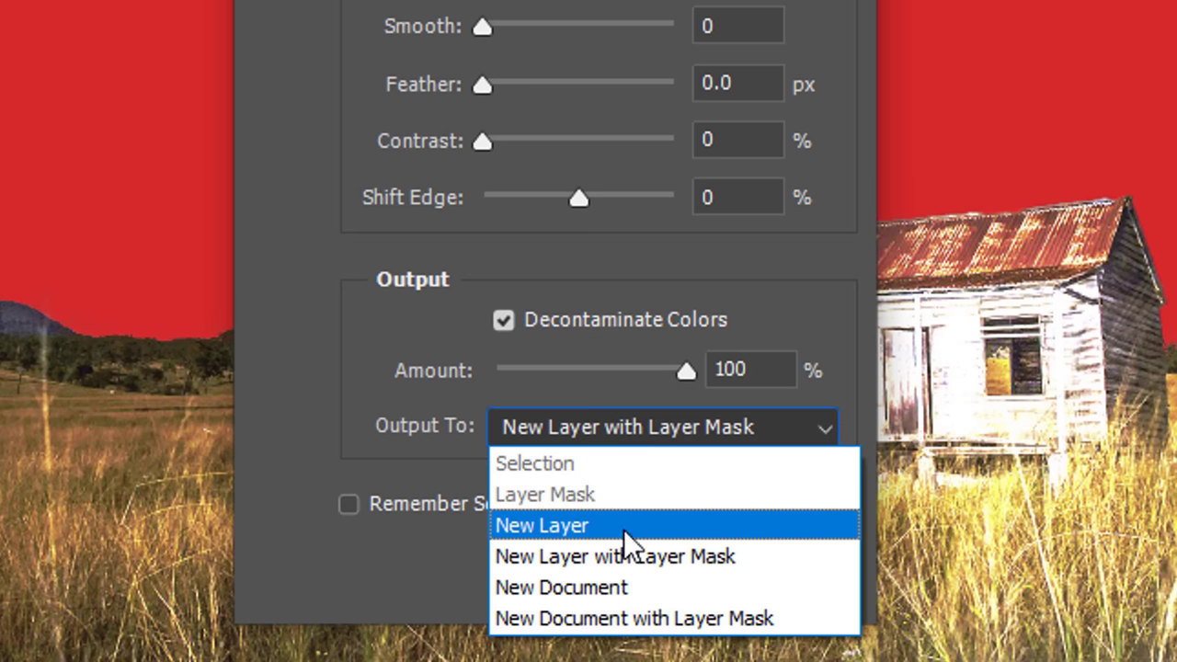
pyautogui.click(625, 556)
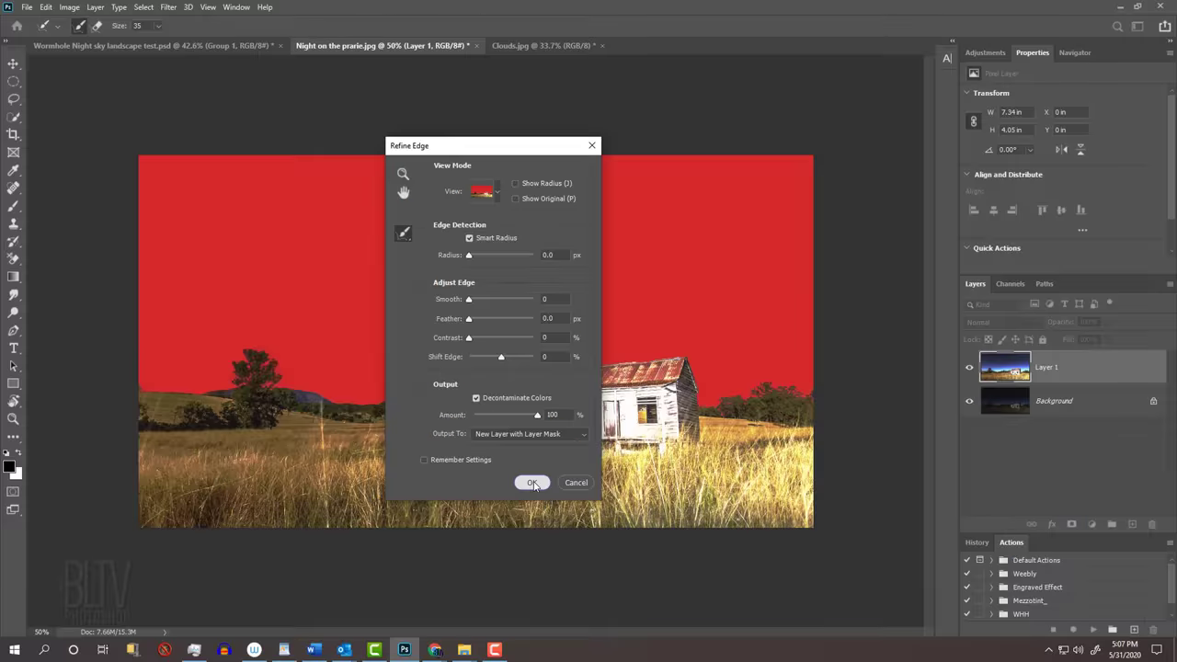
pyautogui.click(533, 484)
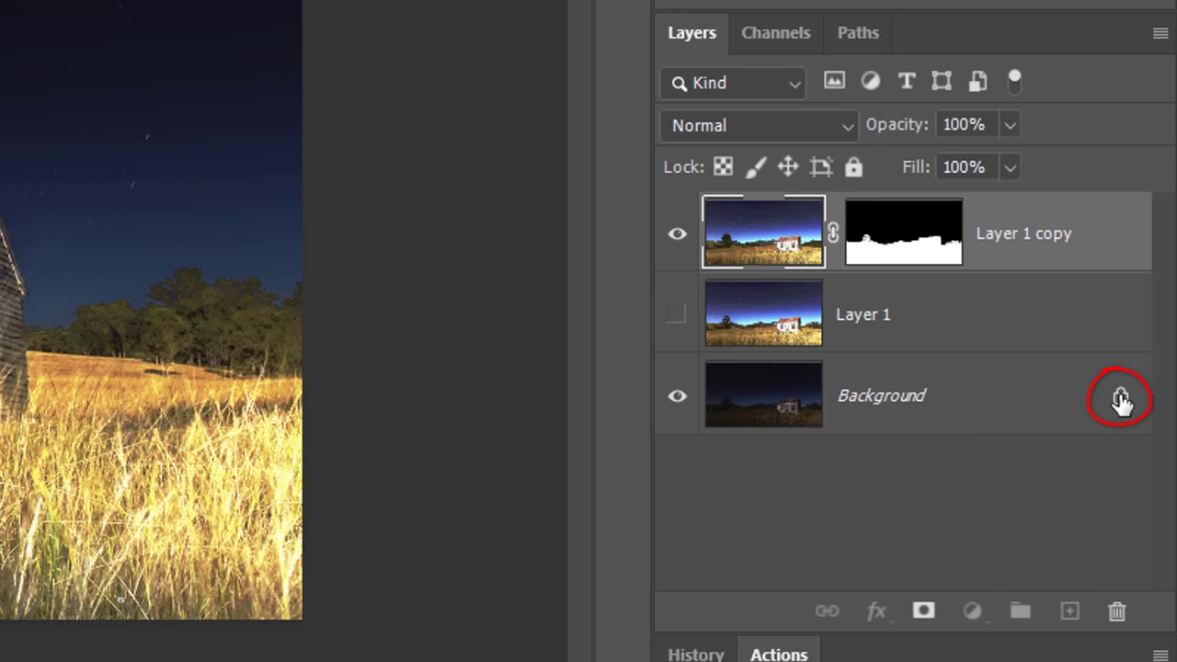
# Unlock Background into Layer 0, move the land mask onto it, and delete both Layer 1 layers.
pyautogui.click(1120, 400)
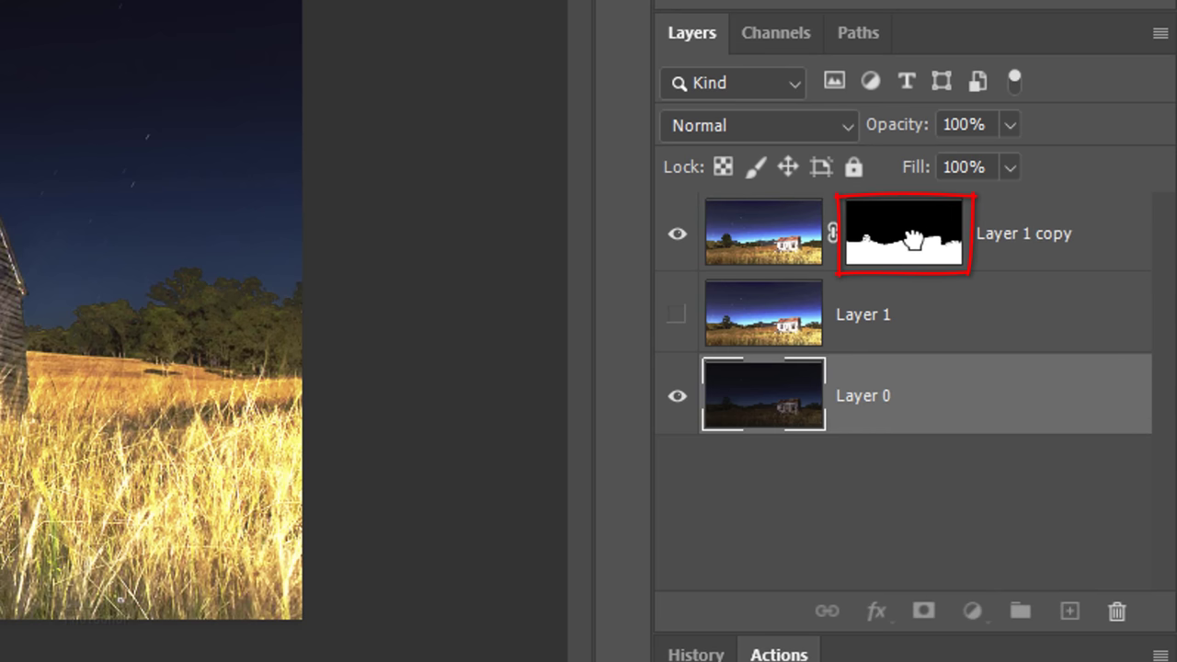
pyautogui.moveTo(912, 241); pyautogui.dragTo(919, 394)
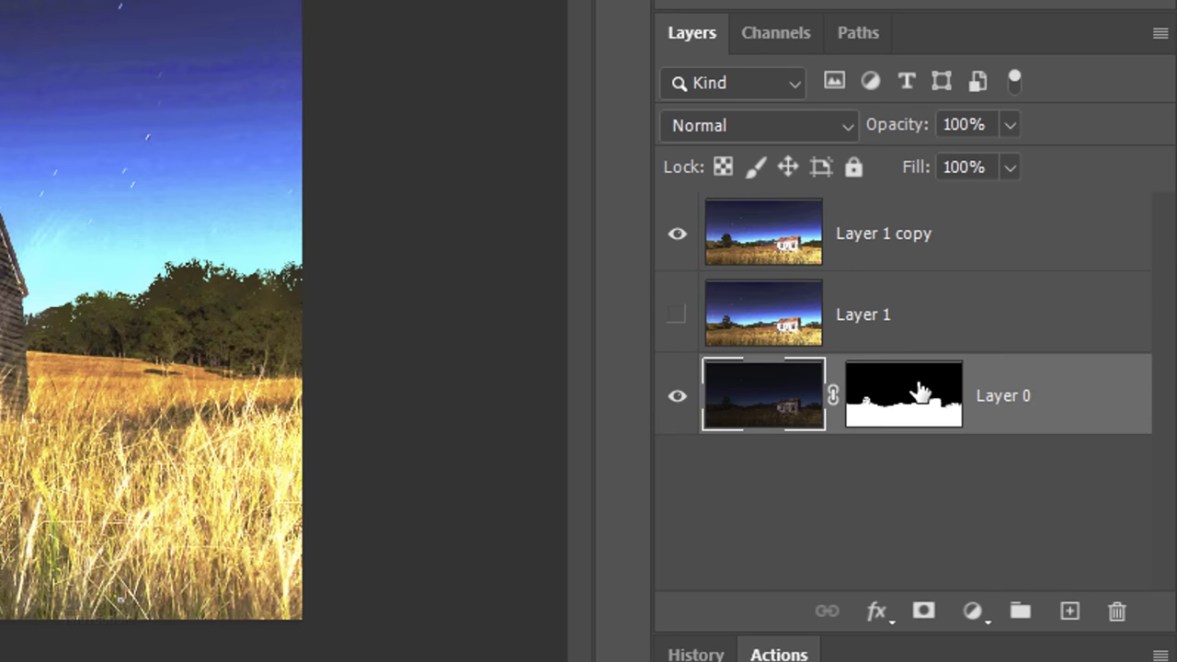
pyautogui.click(893, 259)
pyautogui.keyDown('shift'); pyautogui.click(904, 301); pyautogui.keyUp('shift')
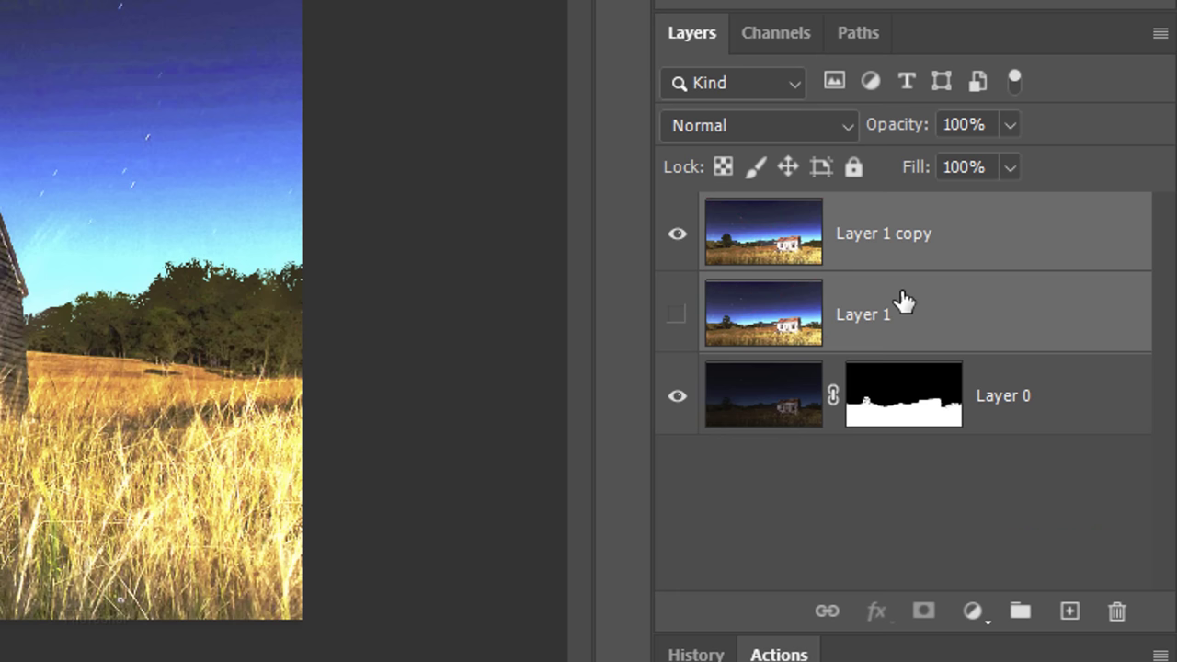
pyautogui.press('Delete')
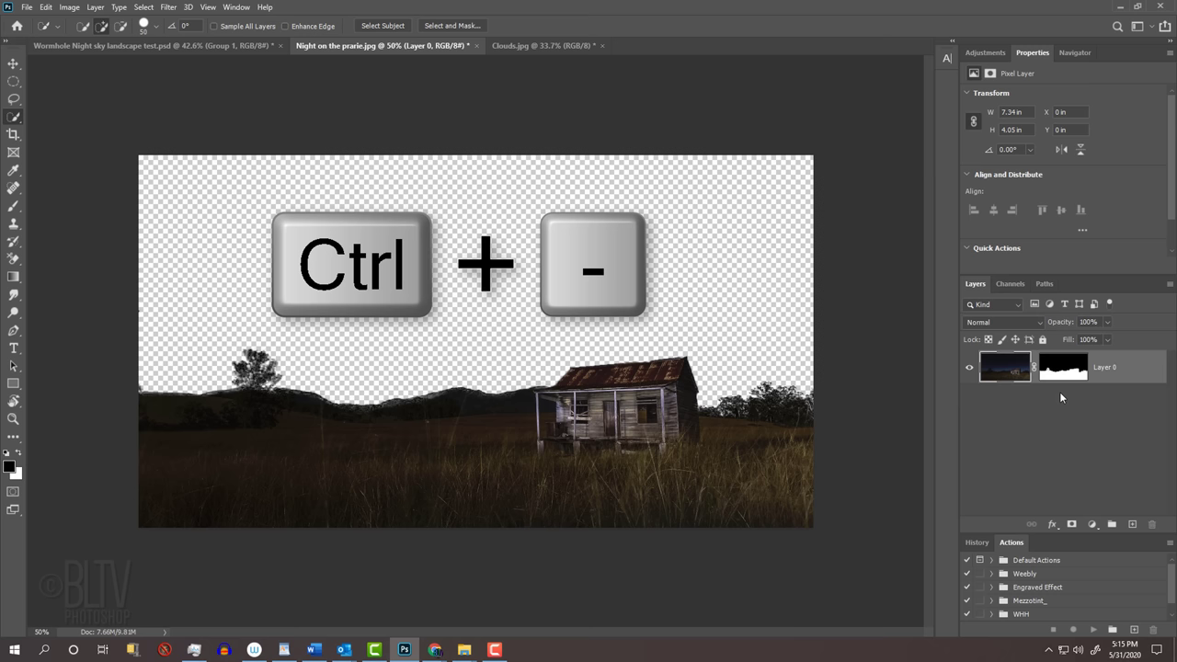
# Crop with the W x H x Resolution preset, dragging the top edge upward to enlarge the canvas.
pyautogui.hotkey('ctrl', '-')
pyautogui.hotkey('ctrl', '-')
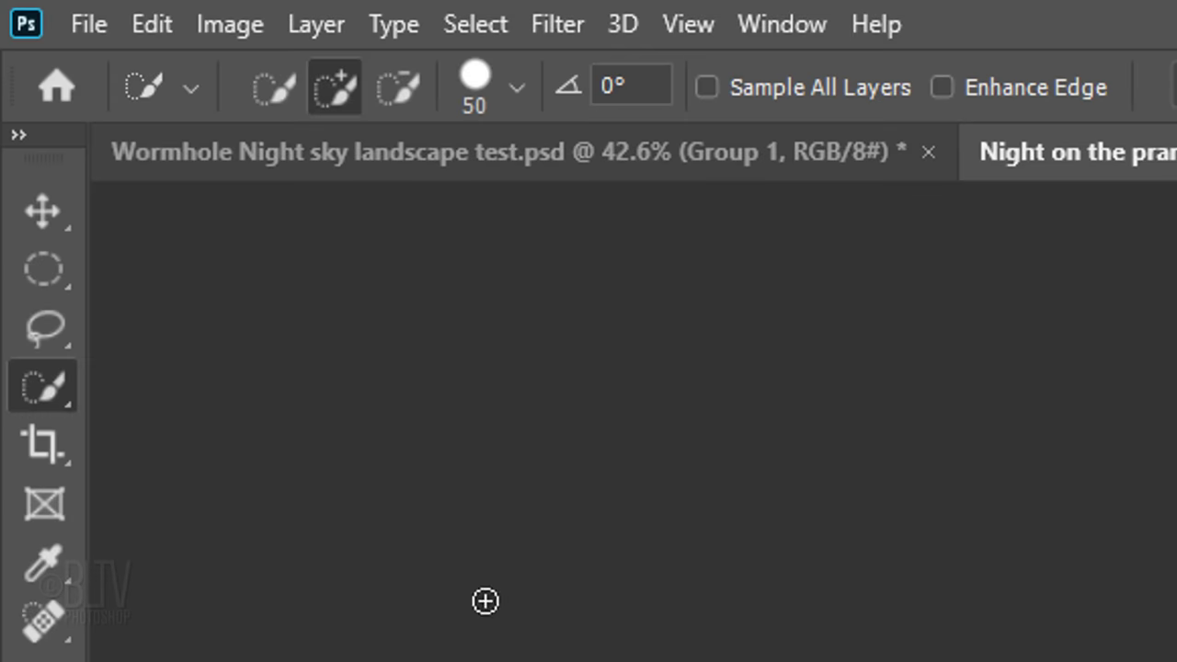
pyautogui.click(43, 443)
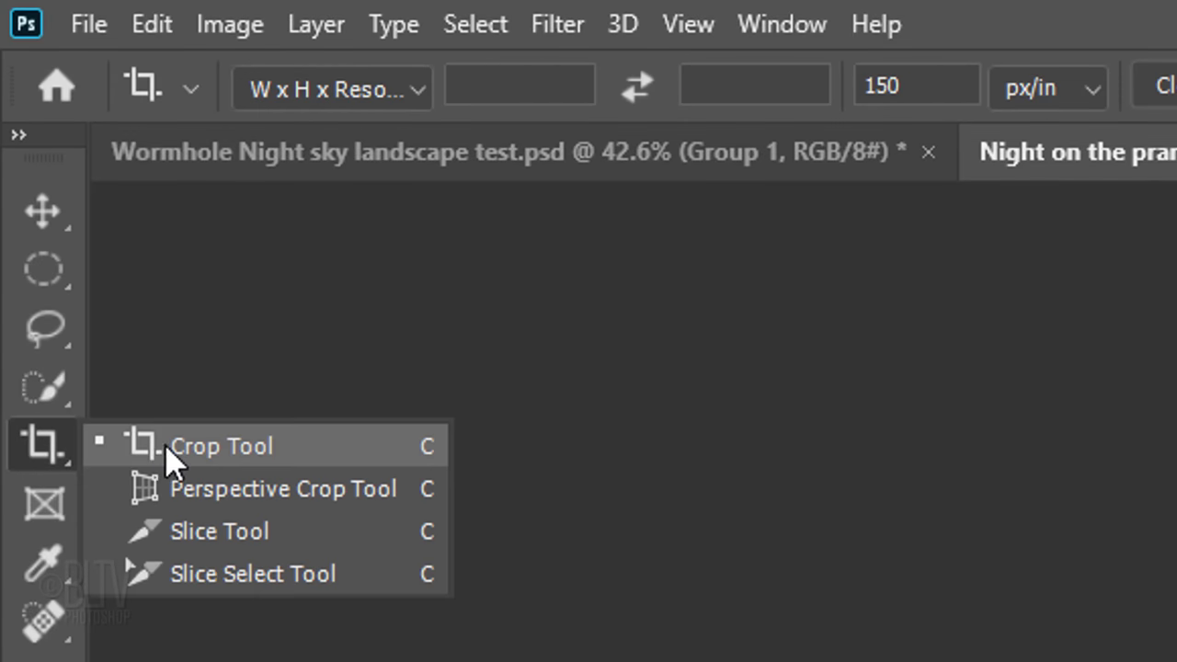
pyautogui.click(225, 452)
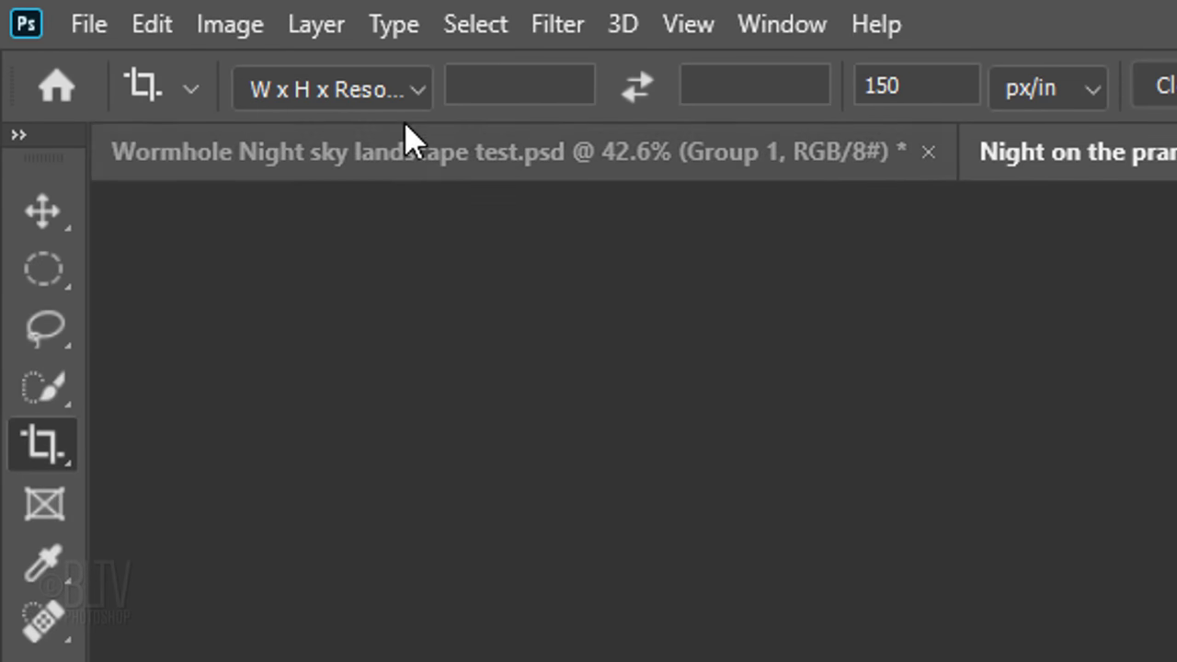
pyautogui.click(413, 92)
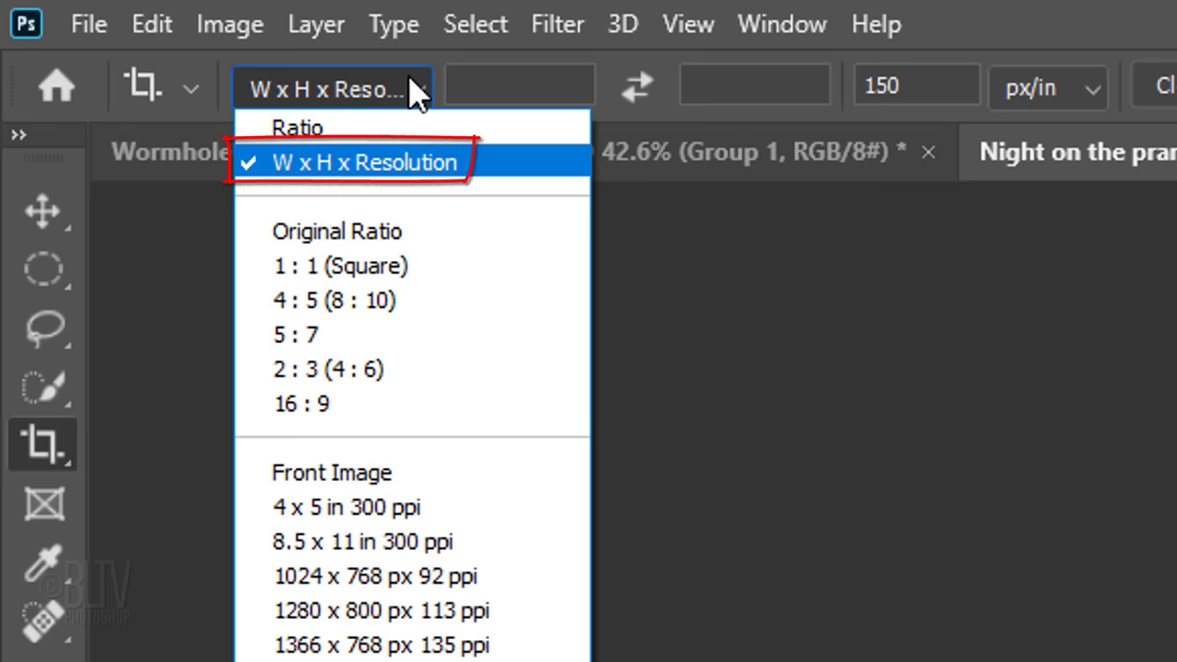
pyautogui.click(414, 94)
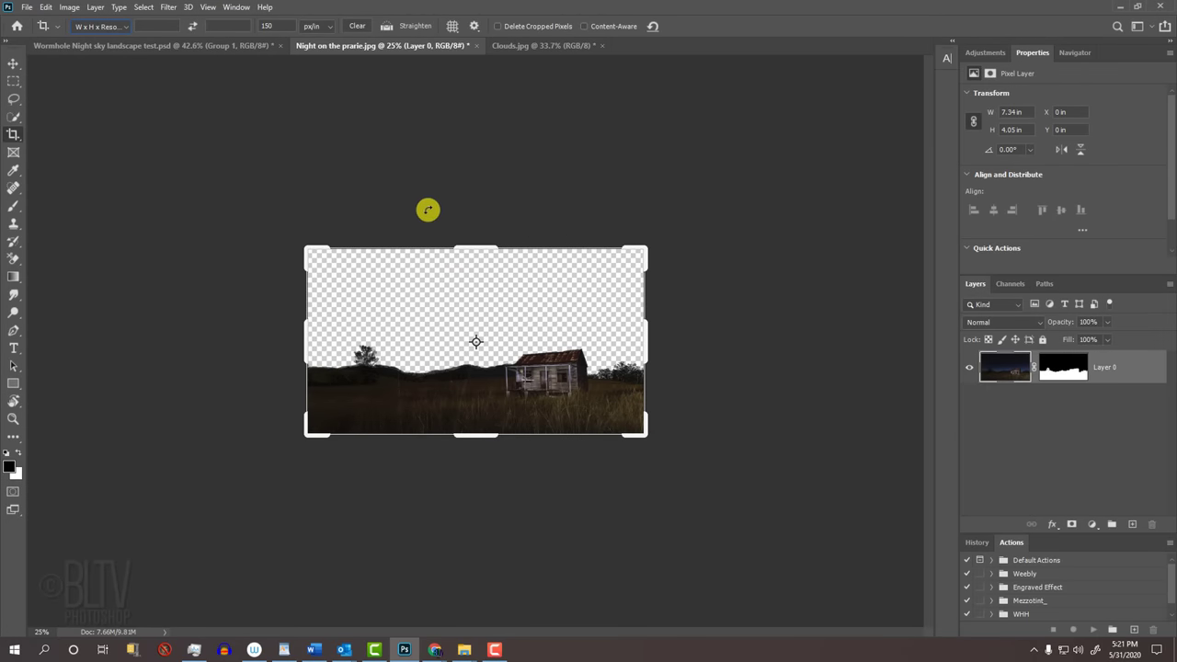
pyautogui.moveTo(476, 246); pyautogui.dragTo(476, 147)
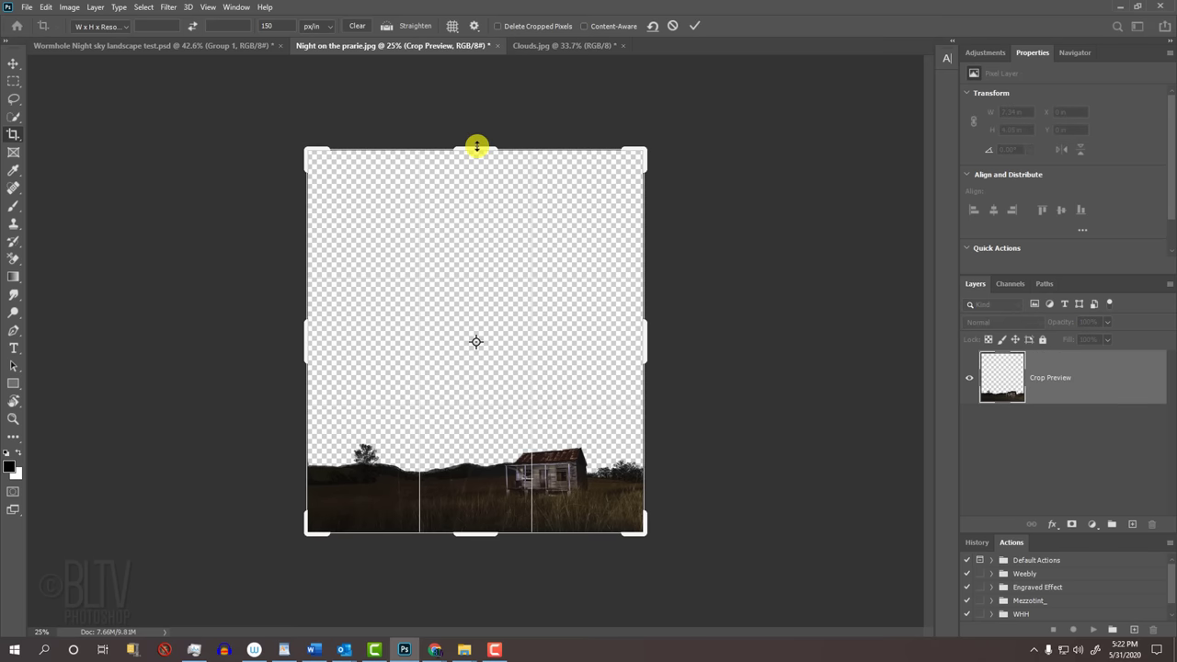
pyautogui.click(691, 27)
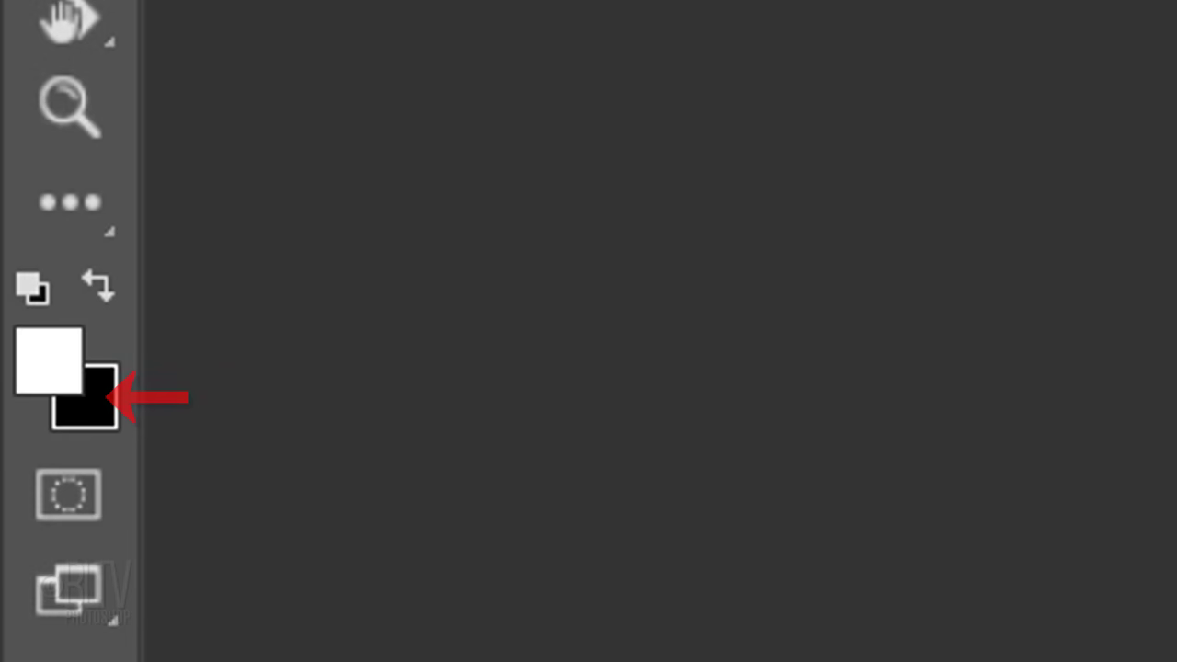
# Fill the selected upper area of Layer 0's mask with black and deselect.
pyautogui.hotkey('ctrl', 'Delete')
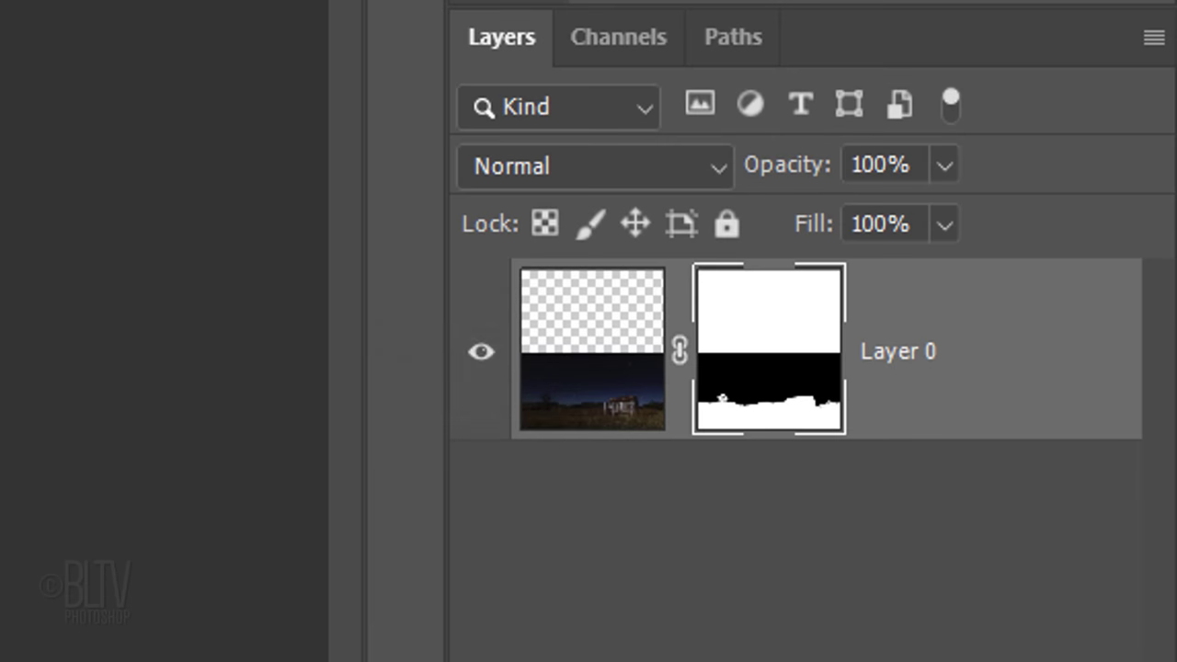
pyautogui.hotkey('ctrl', 'Delete')
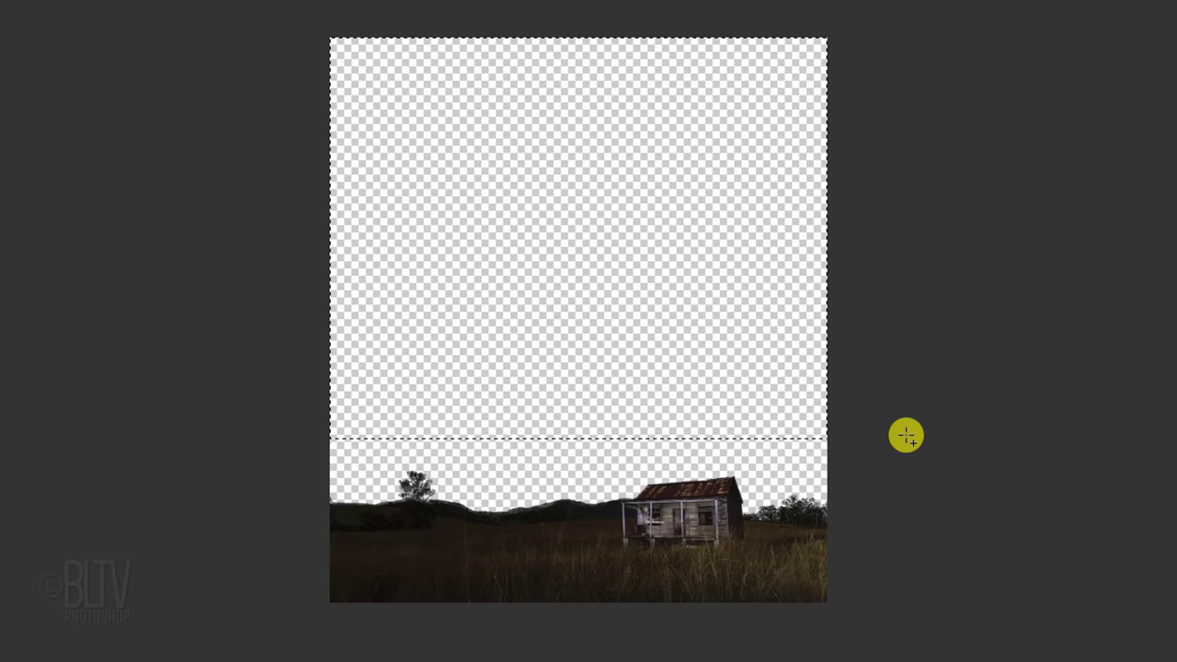
pyautogui.hotkey('ctrl', 'd')
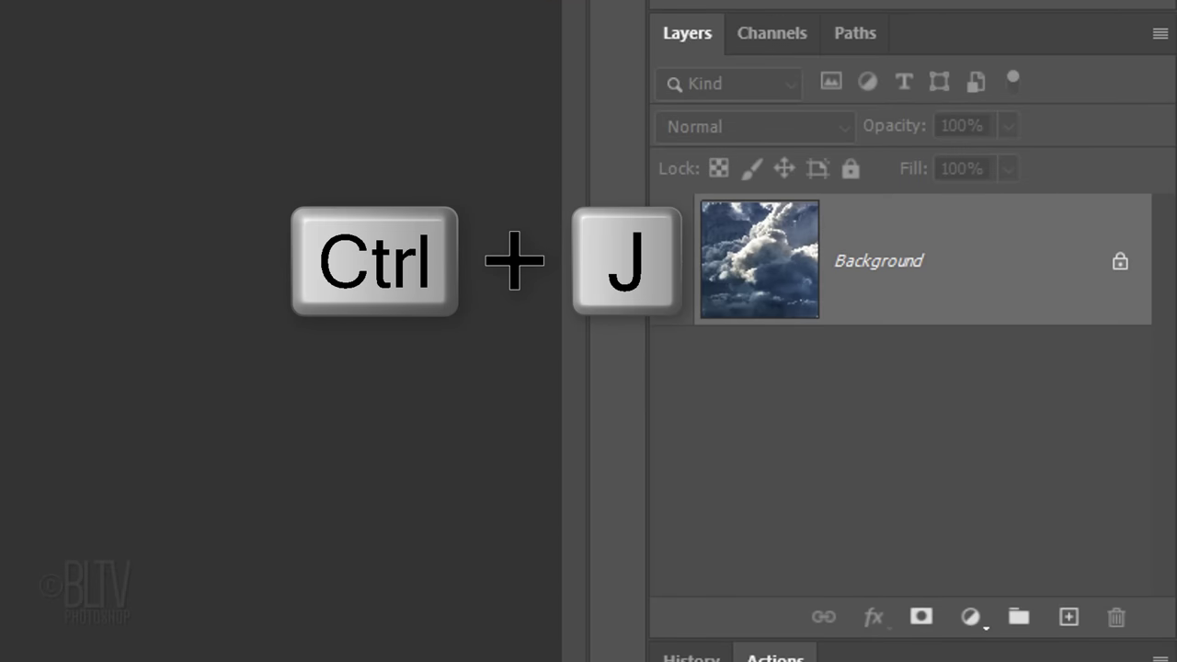
# Duplicate the clouds layer and apply Polar Coordinates, Rectangular to Polar, to the copy.
pyautogui.hotkey('ctrl', 'j')
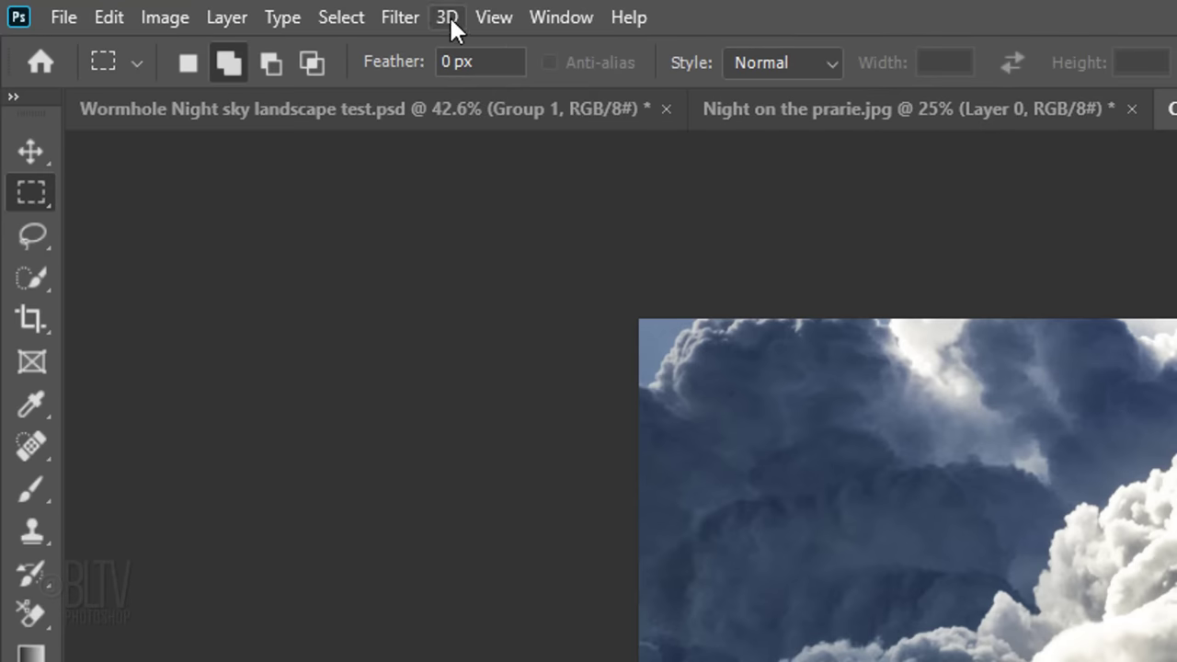
pyautogui.click(405, 17)
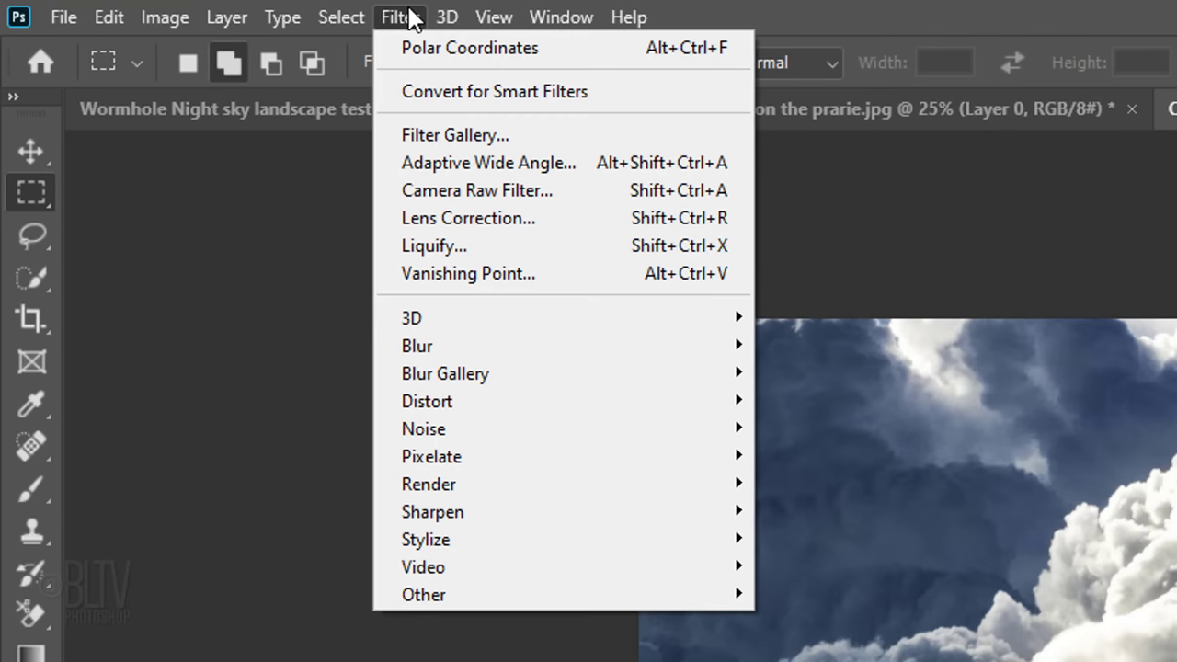
pyautogui.moveTo(462, 405)
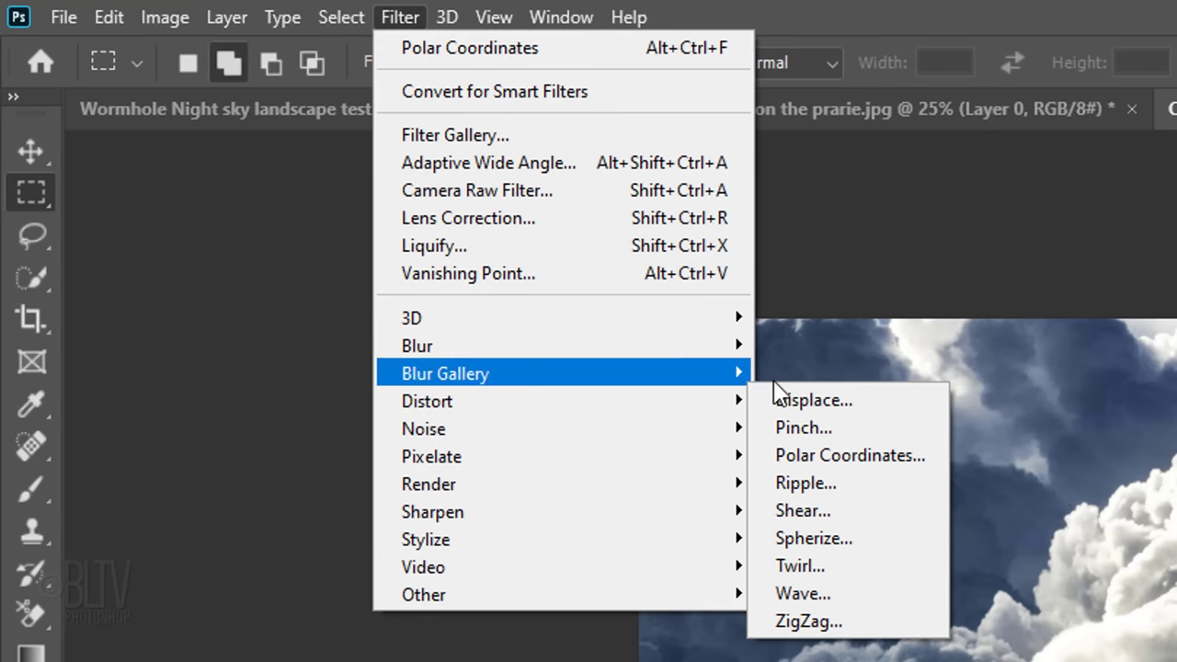
pyautogui.click(832, 465)
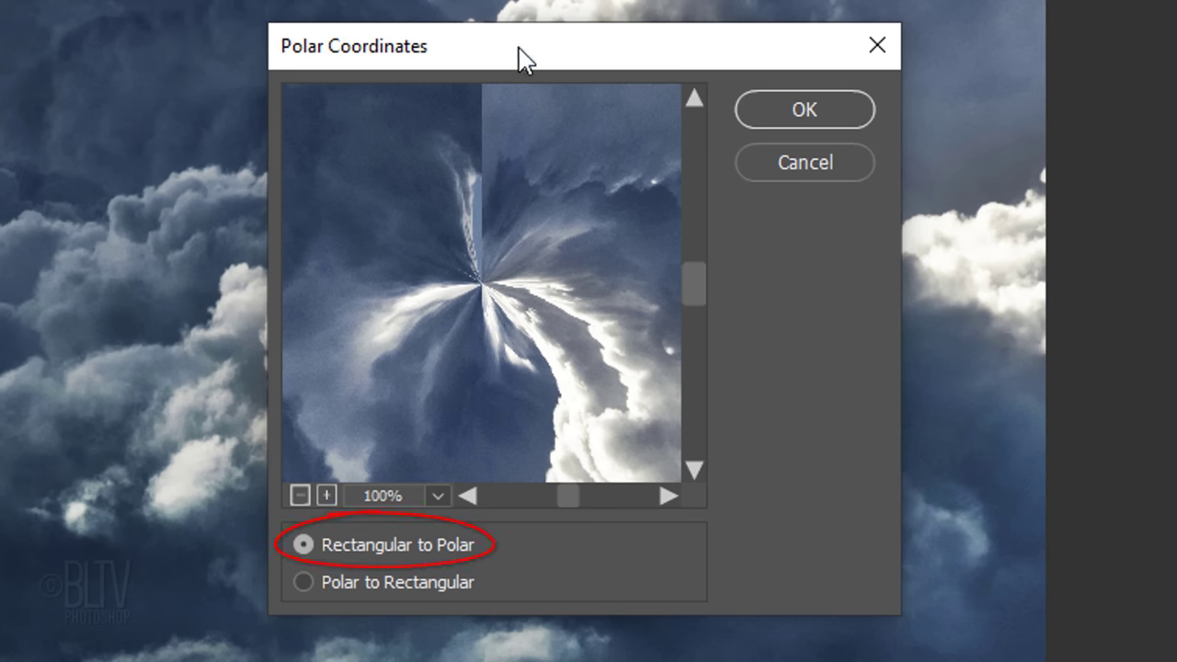
pyautogui.click(796, 108)
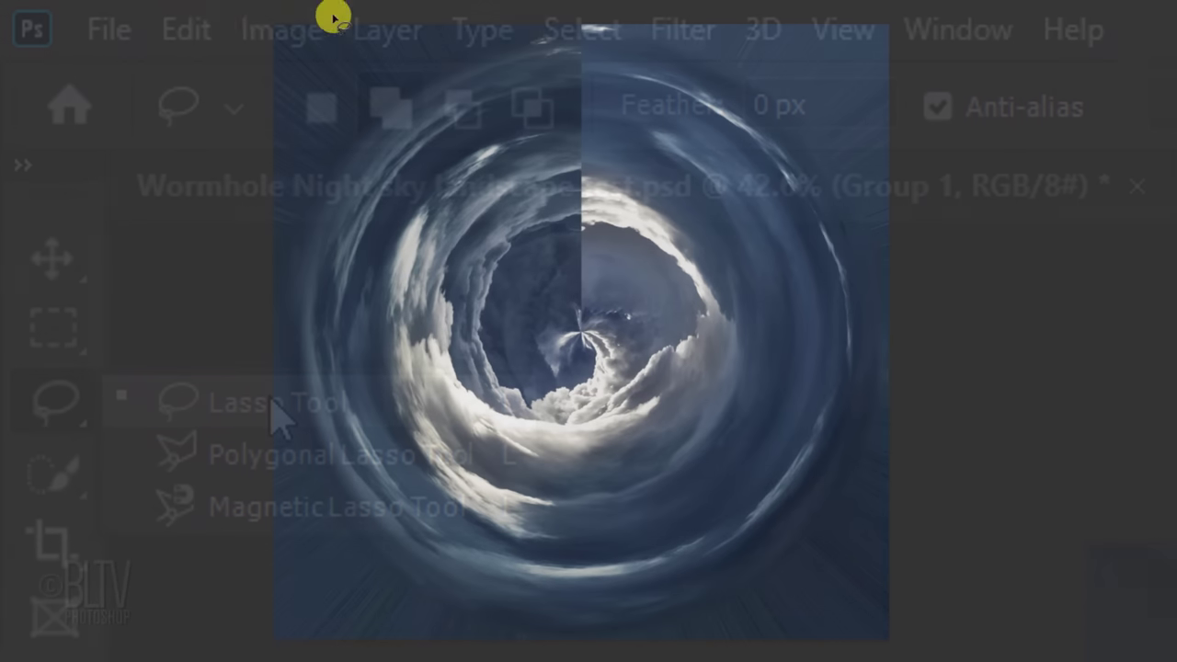
# Lasso the vertical seam from the top edge to the vortex centre and Content-Aware fill it.
pyautogui.moveTo(578, 32)
pyautogui.mouseDown()
pyautogui.moveTo(578, 356)
pyautogui.moveTo(593, 192)
pyautogui.moveTo(589, 33)
pyautogui.mouseUp()
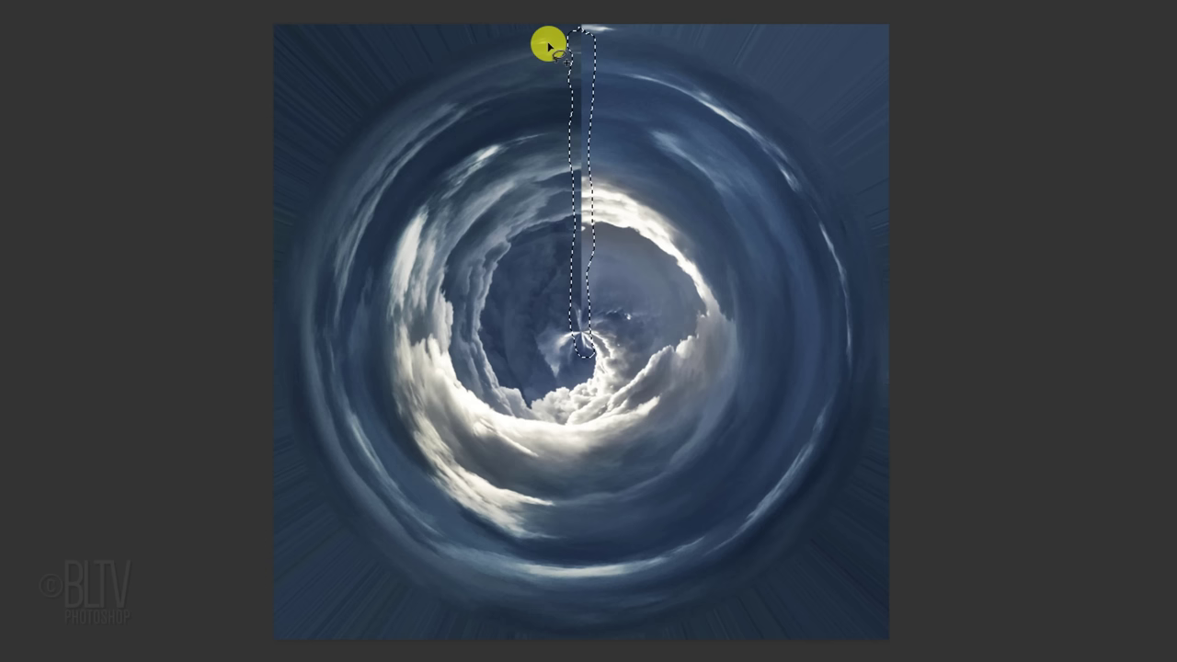
pyautogui.hotkey('shift', 'F5')
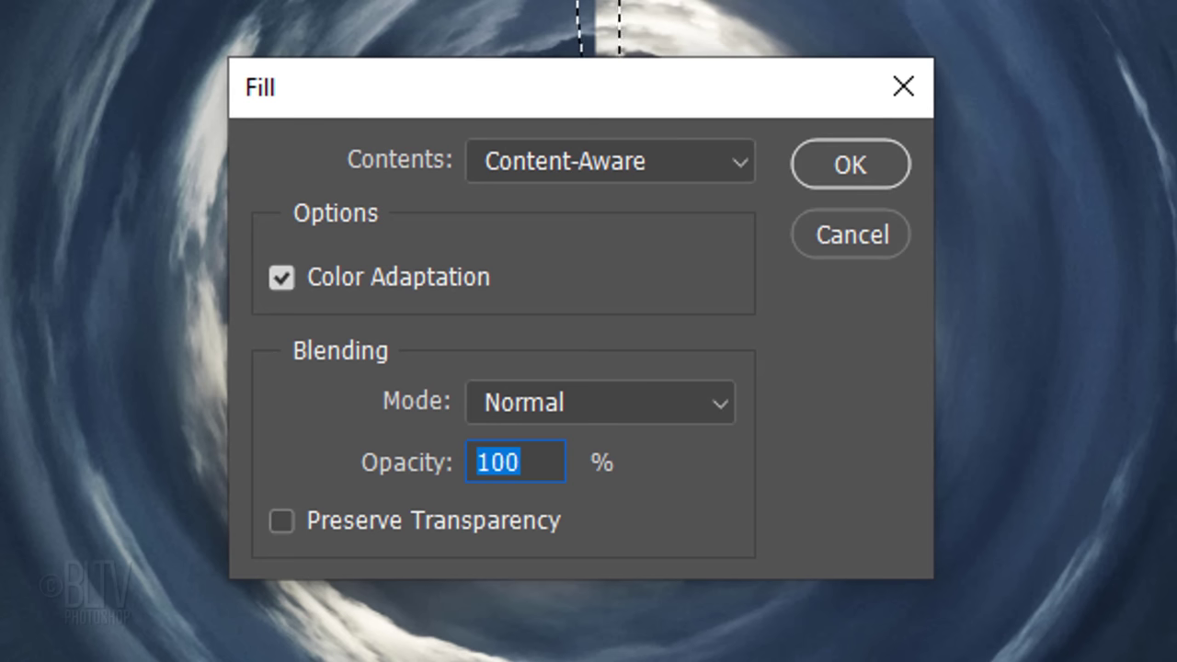
pyautogui.click(730, 166)
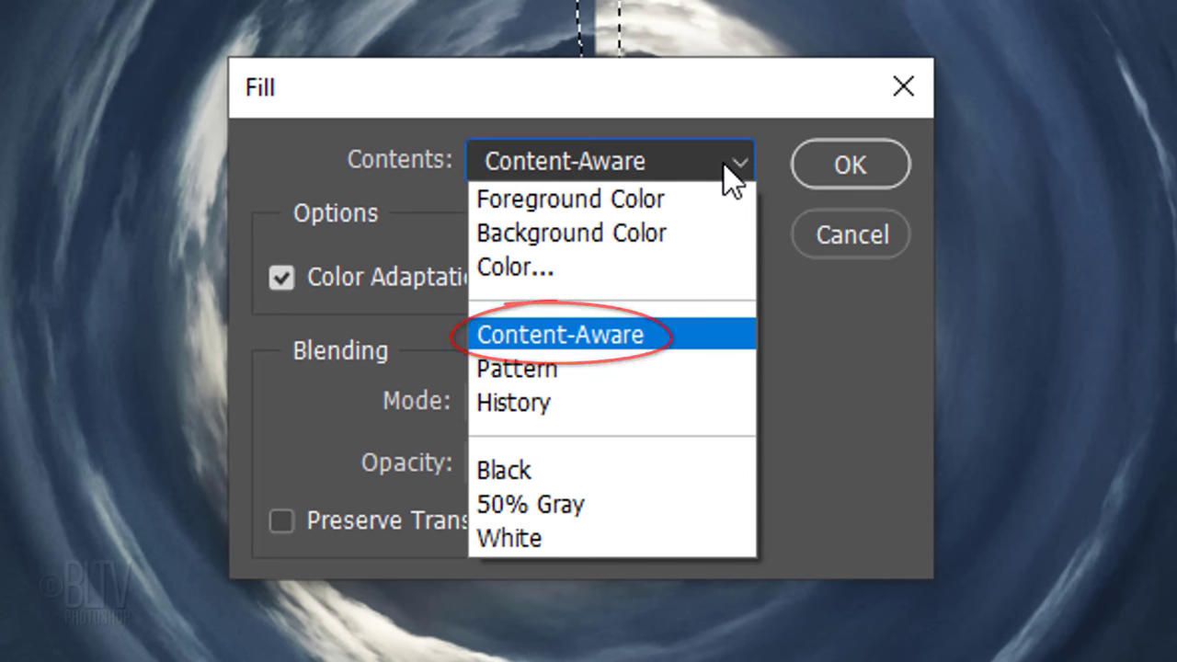
pyautogui.click(722, 162)
pyautogui.click(847, 170)
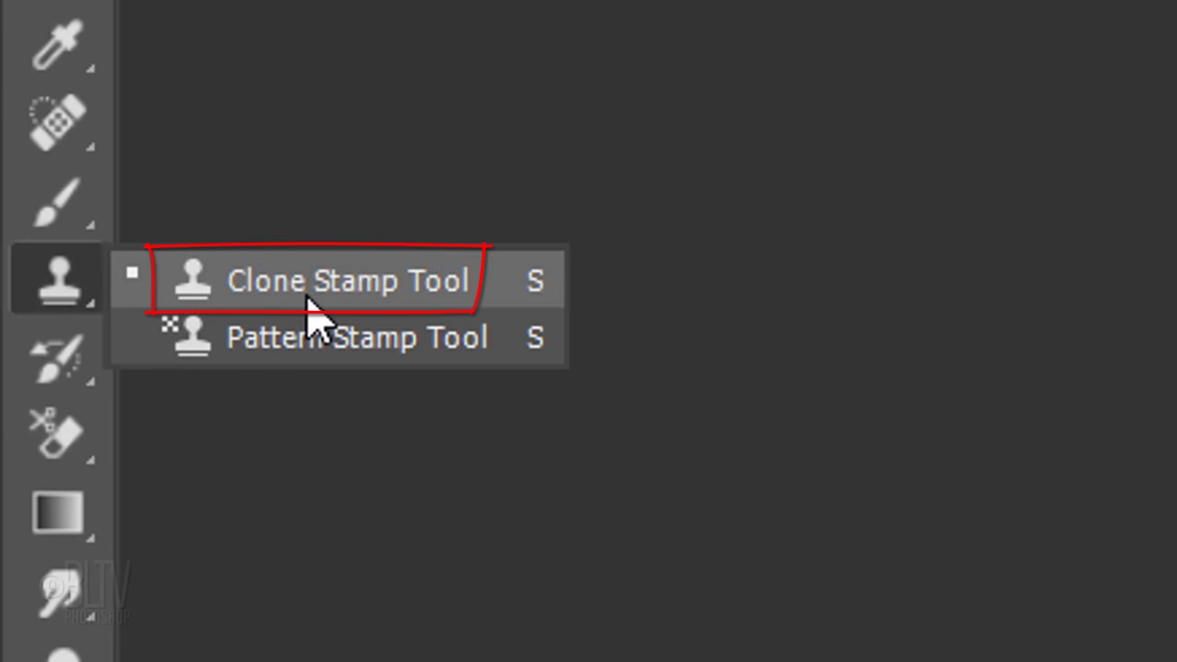
# Clone Stamp over the seam with a soft round brush, sampling clouds beside it.
pyautogui.click(310, 308)
pyautogui.click(260, 77)
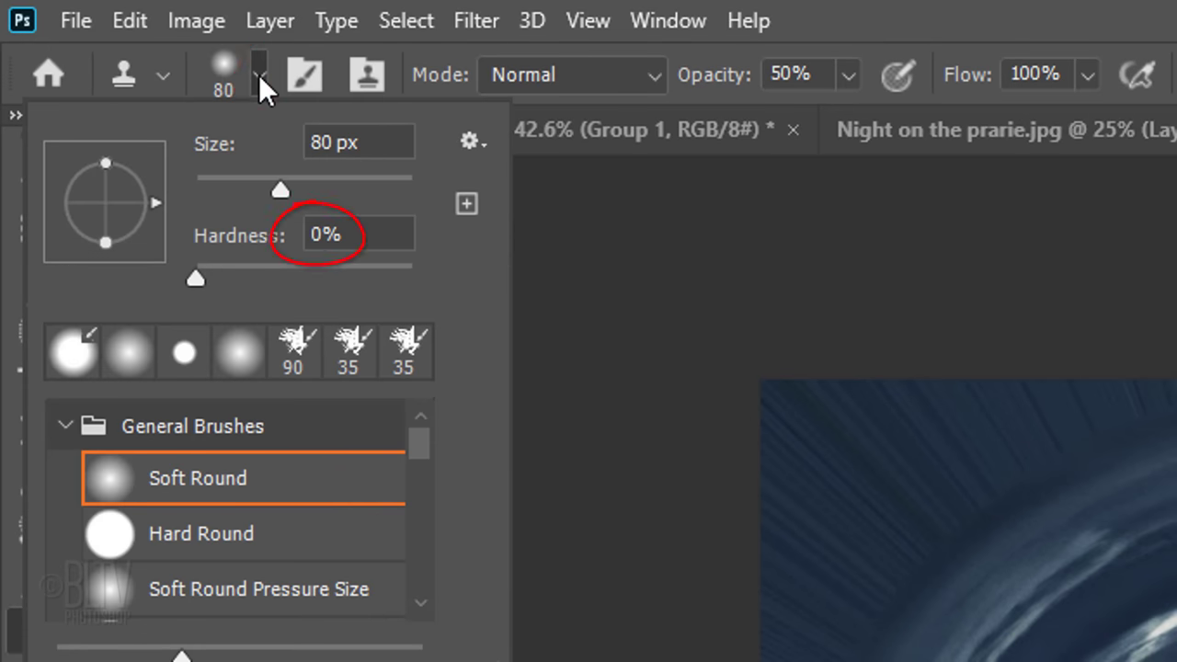
pyautogui.click(258, 74)
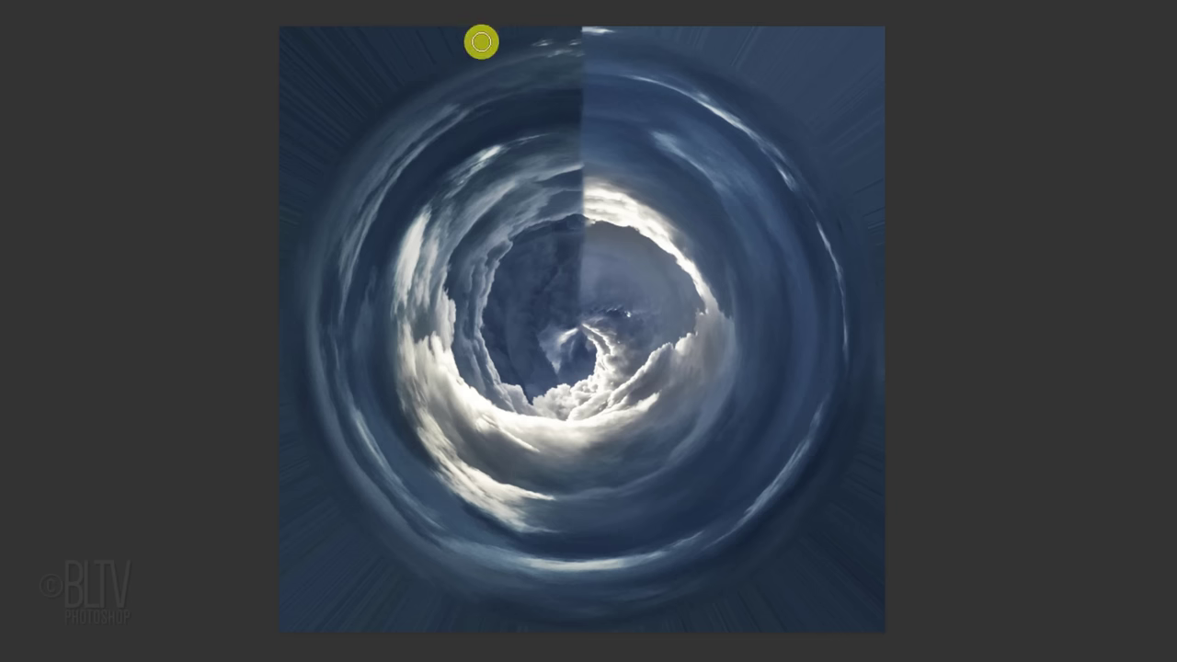
pyautogui.press('[')
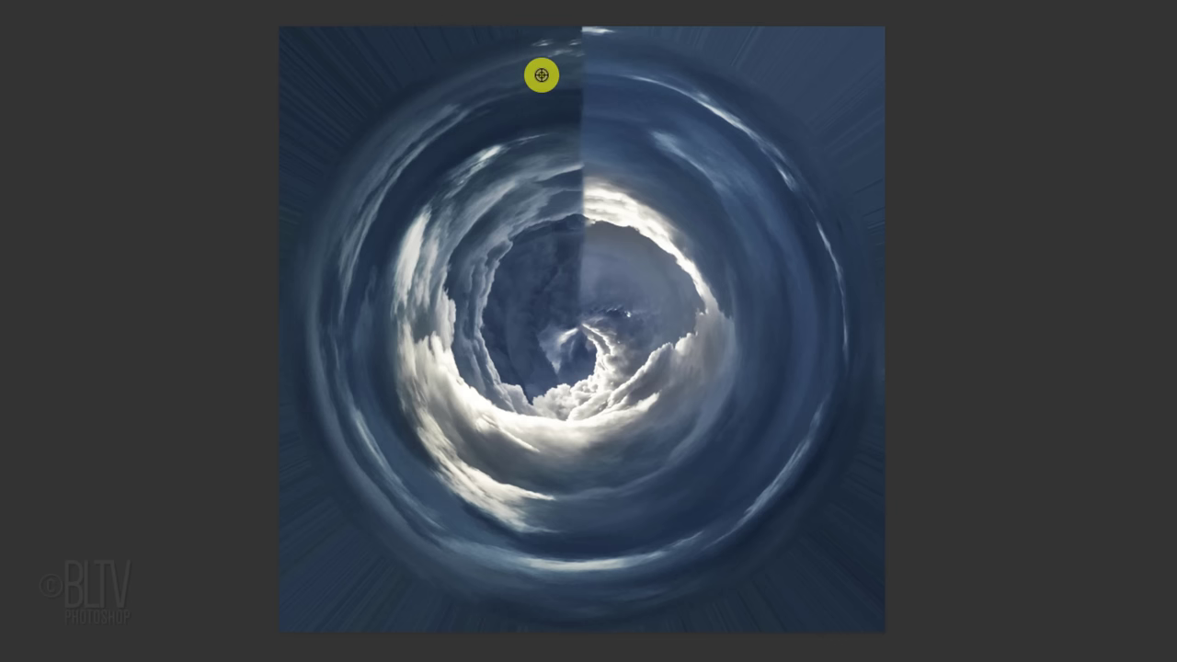
pyautogui.keyDown('alt'); pyautogui.click(542, 75); pyautogui.keyUp('alt')
pyautogui.moveTo(578, 58)
pyautogui.mouseDown()
pyautogui.moveTo(567, 336)
pyautogui.moveTo(580, 45)
pyautogui.moveTo(574, 358)
pyautogui.mouseUp()
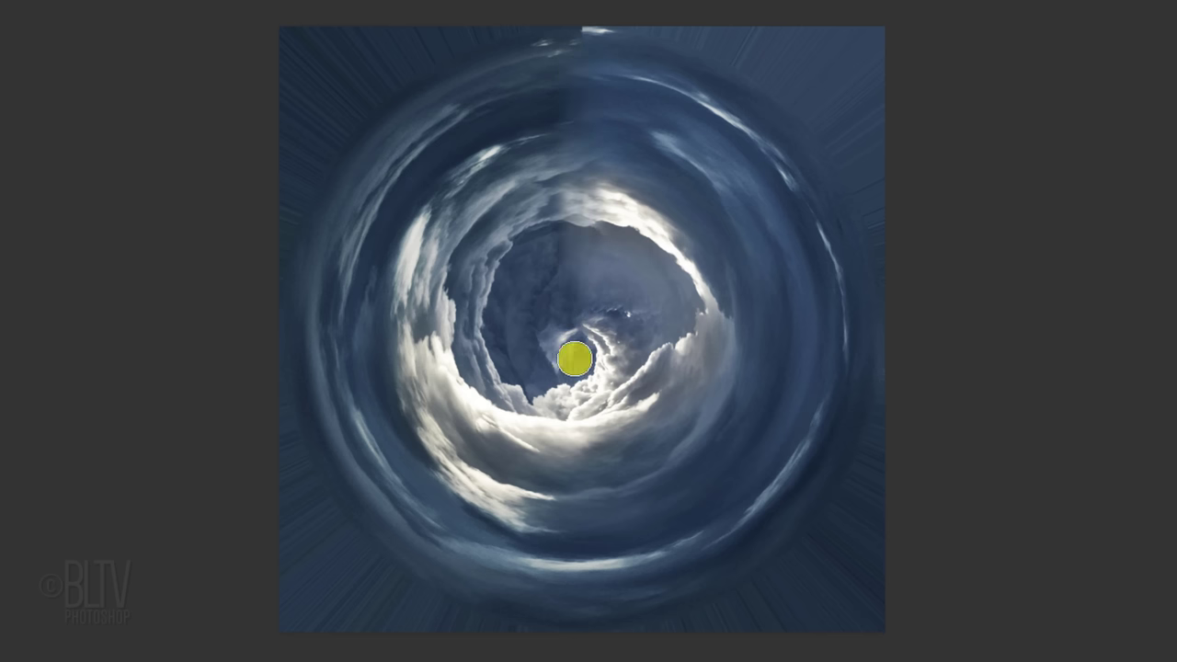
pyautogui.moveTo(529, 96)
pyautogui.mouseDown()
pyautogui.moveTo(528, 215)
pyautogui.moveTo(543, 256)
pyautogui.mouseUp()
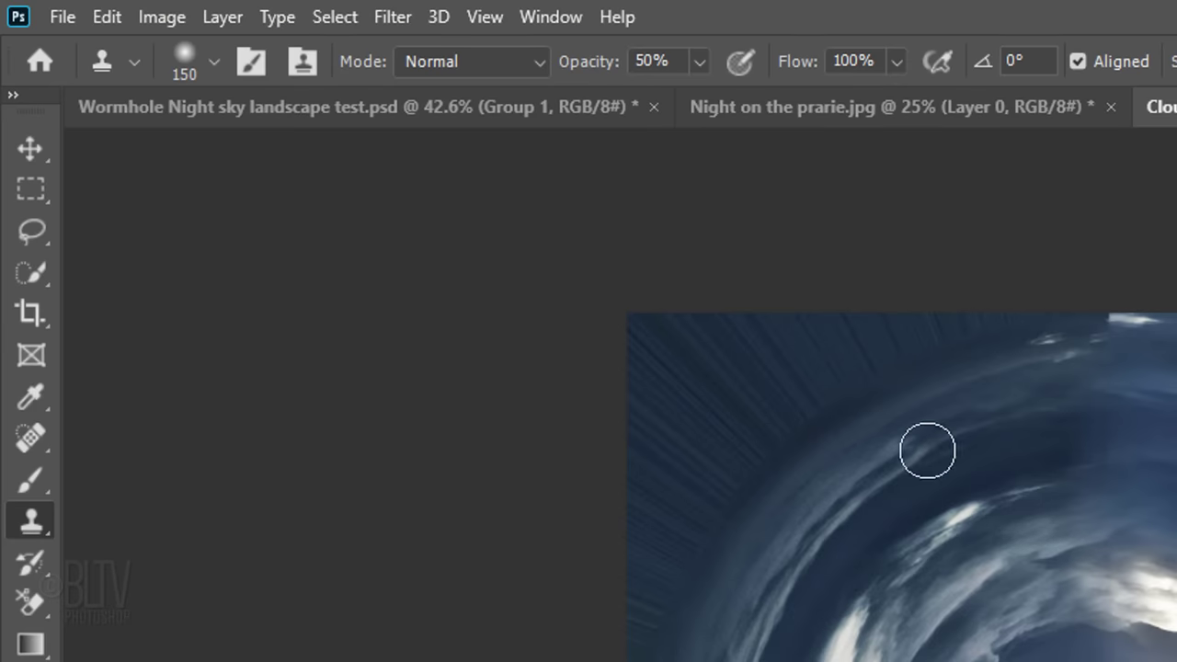
# Apply a Pinch distortion of amount 76 to the vortex, then reapply it once more.
pyautogui.click(394, 19)
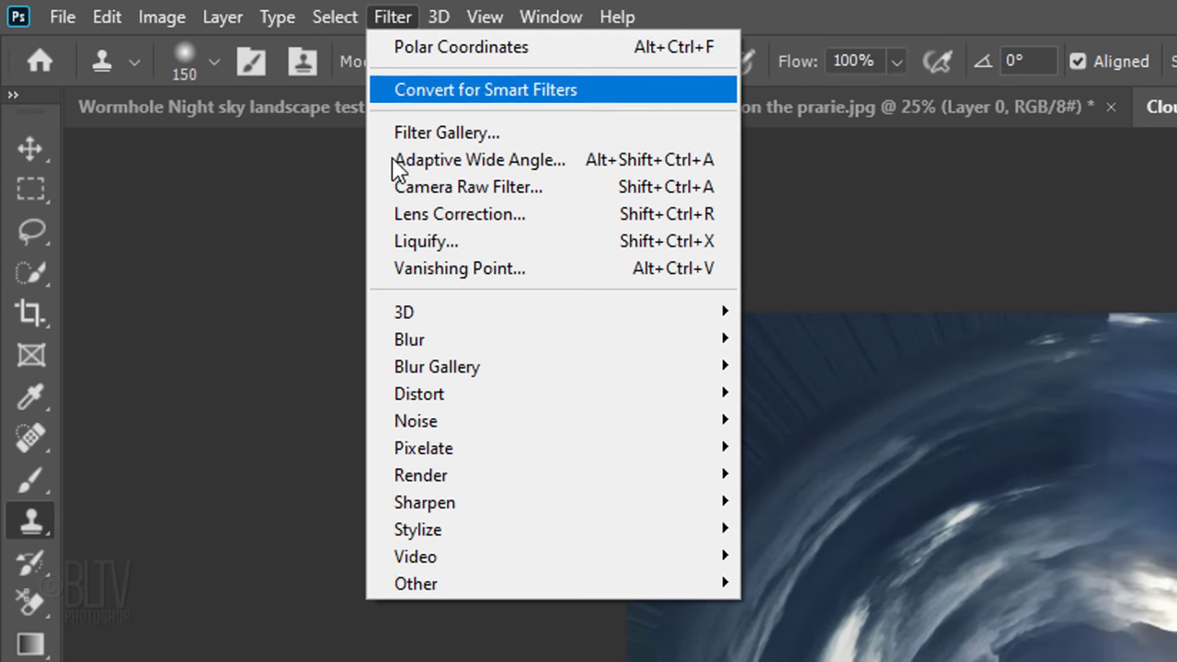
pyautogui.moveTo(416, 393)
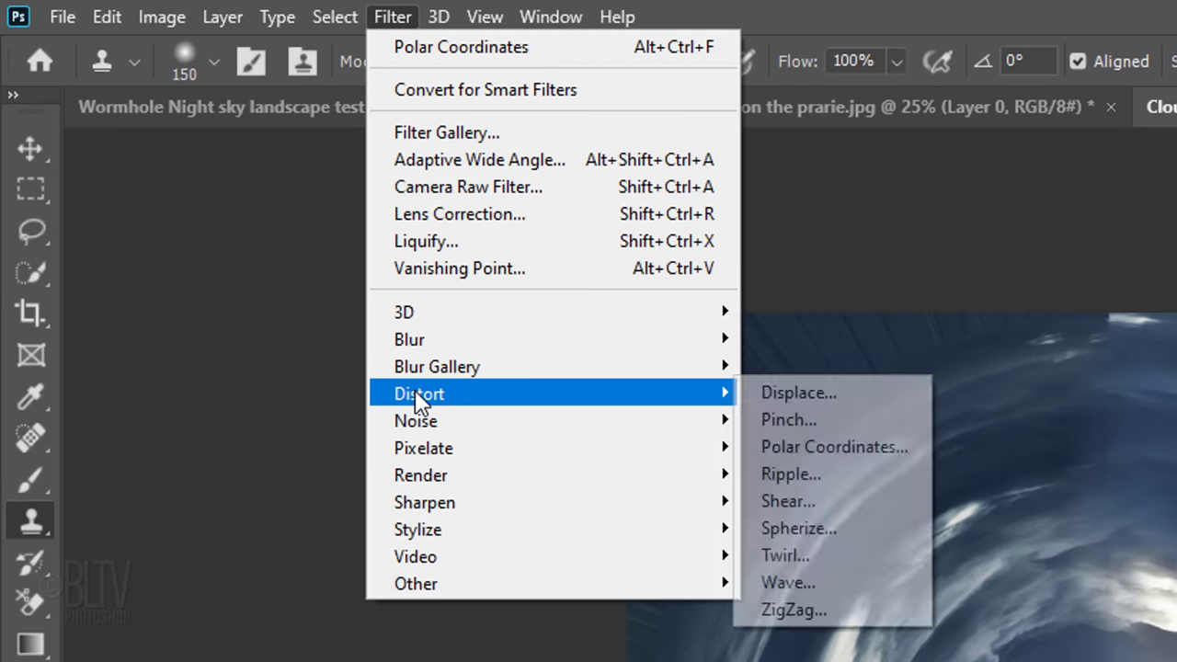
pyautogui.click(787, 421)
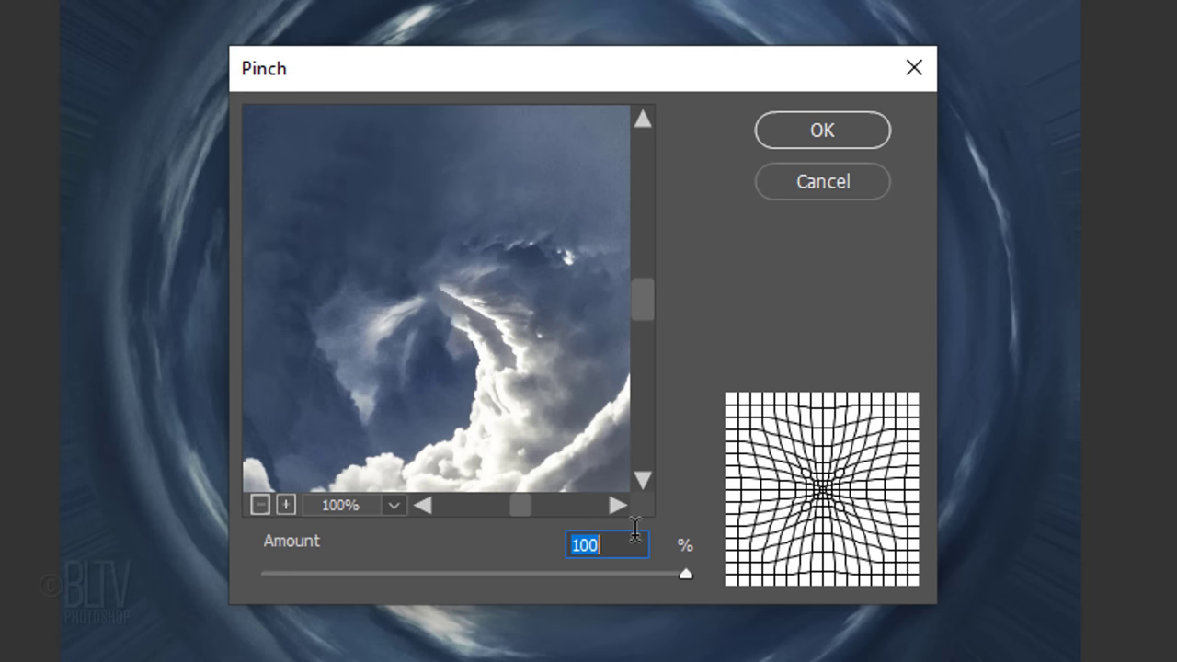
pyautogui.moveTo(685, 575); pyautogui.dragTo(717, 565)
pyautogui.click(812, 130)
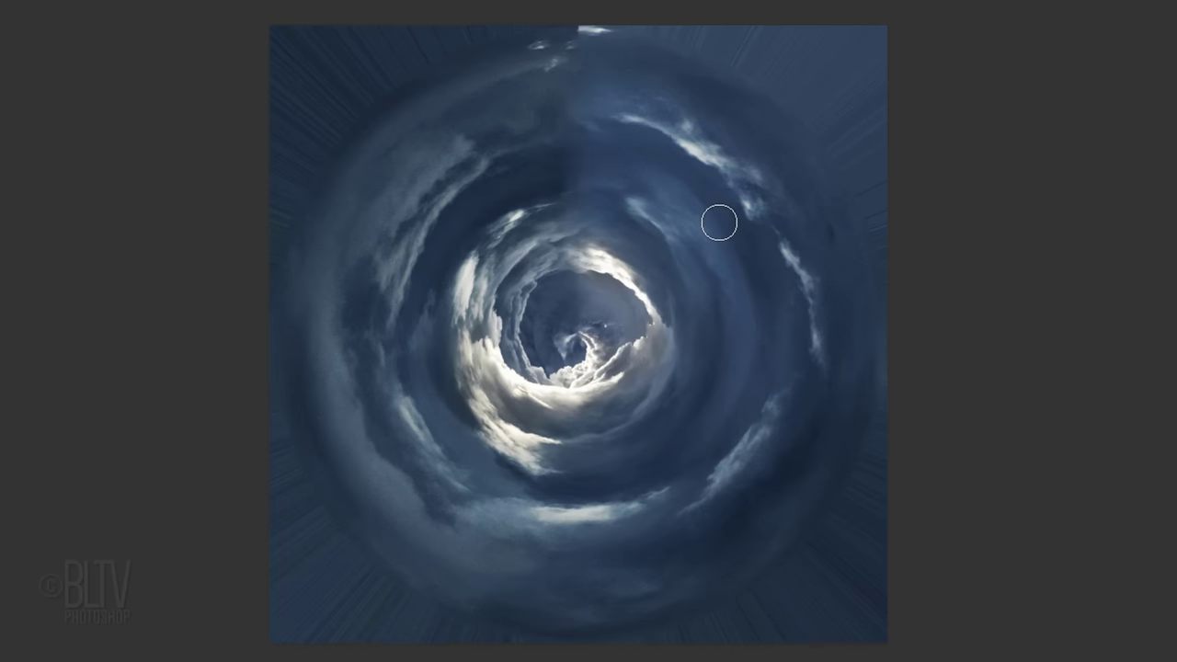
pyautogui.hotkey('ctrl', 'alt', 'f')
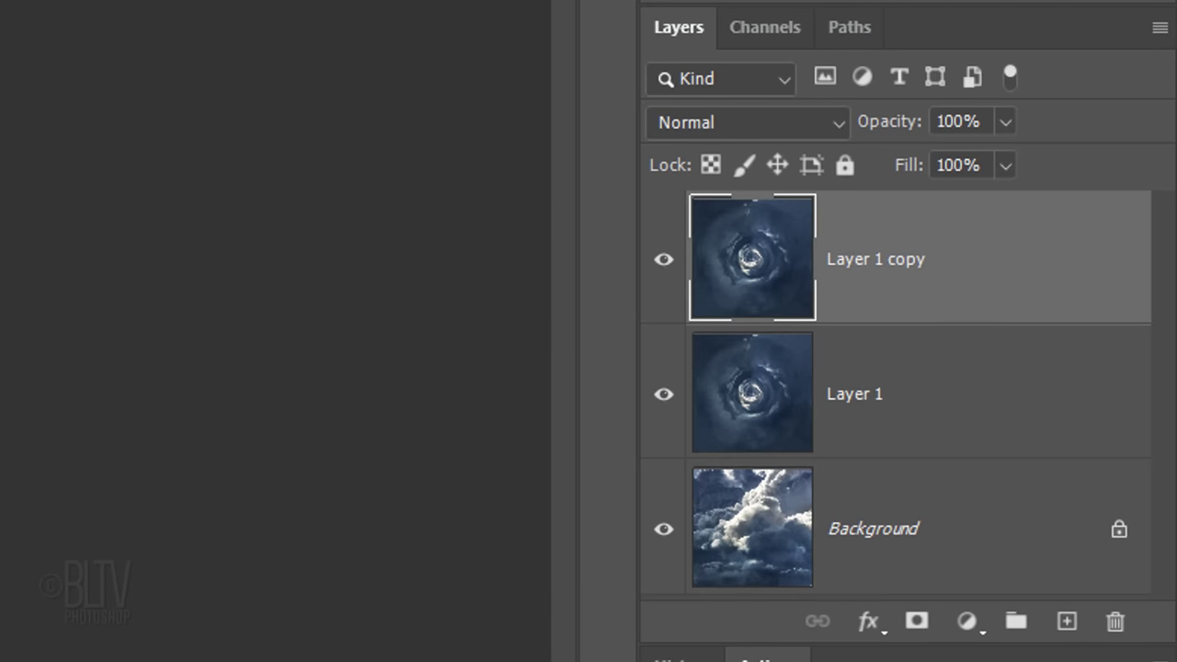
# Set Layer 1 copy to 50% opacity and rotate it about 90° over the original tunnel.
pyautogui.click(869, 158)
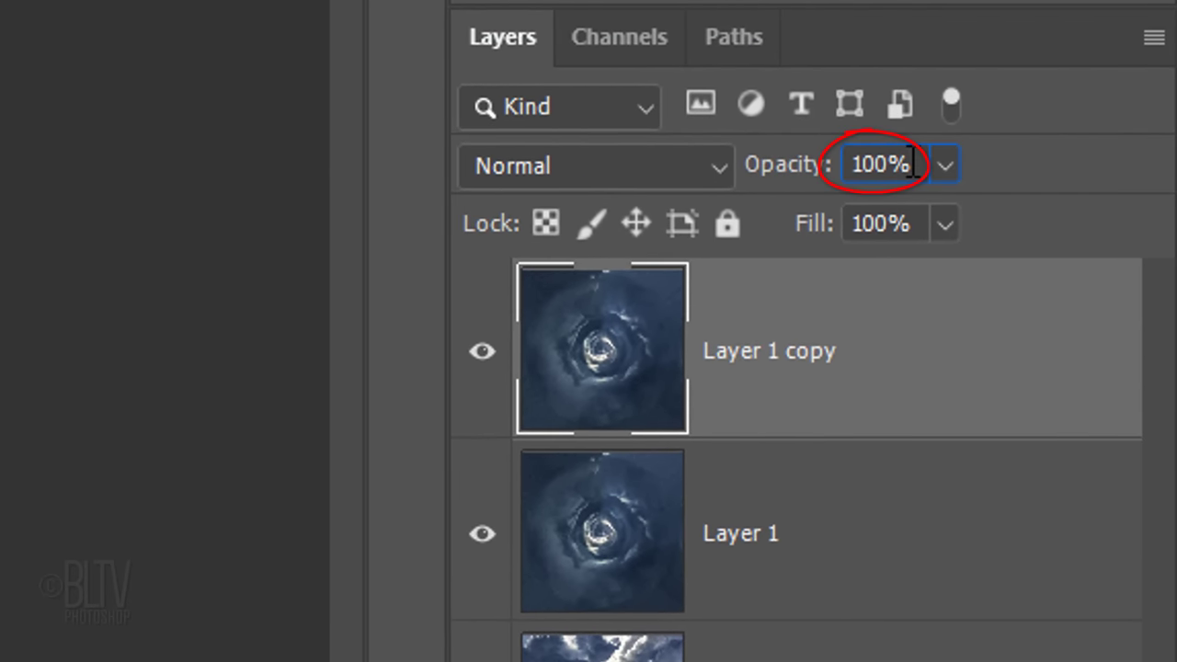
pyautogui.write('50')
pyautogui.press('Return')
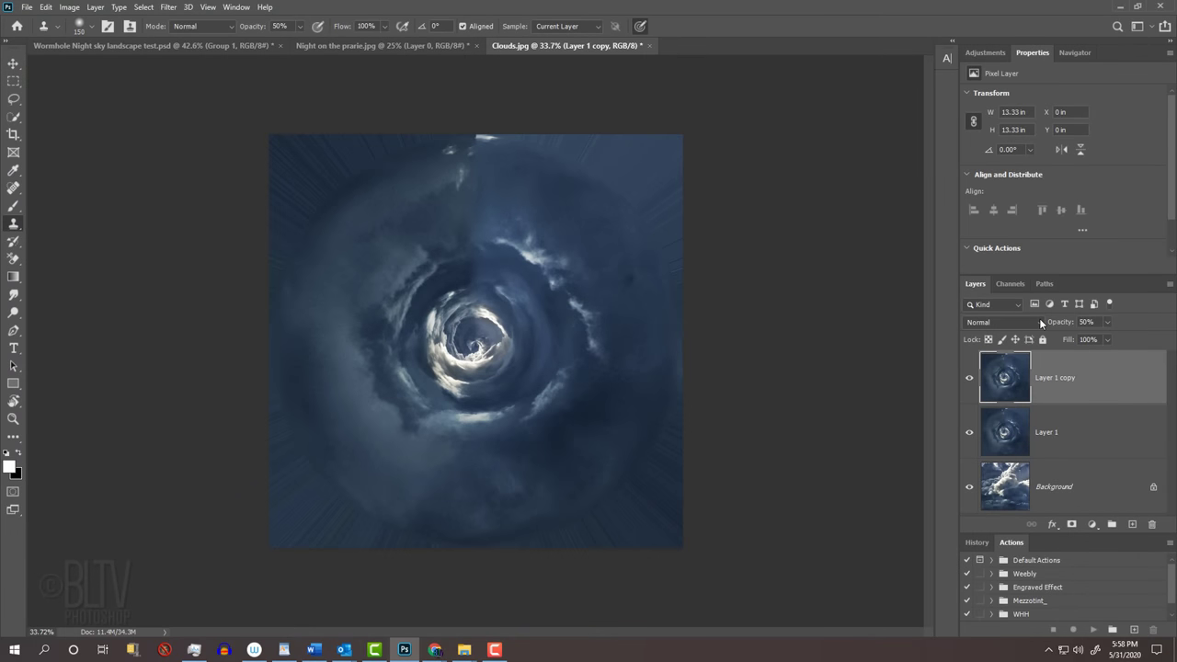
pyautogui.hotkey('ctrl', 't')
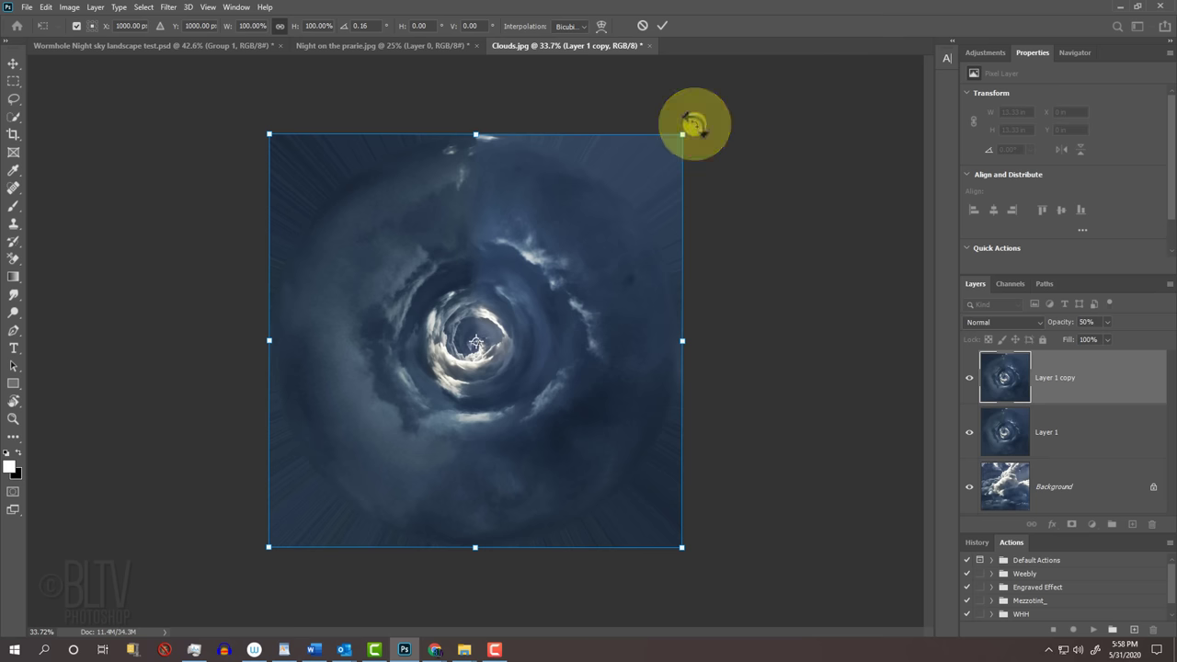
pyautogui.moveTo(694, 123); pyautogui.dragTo(339, 501)
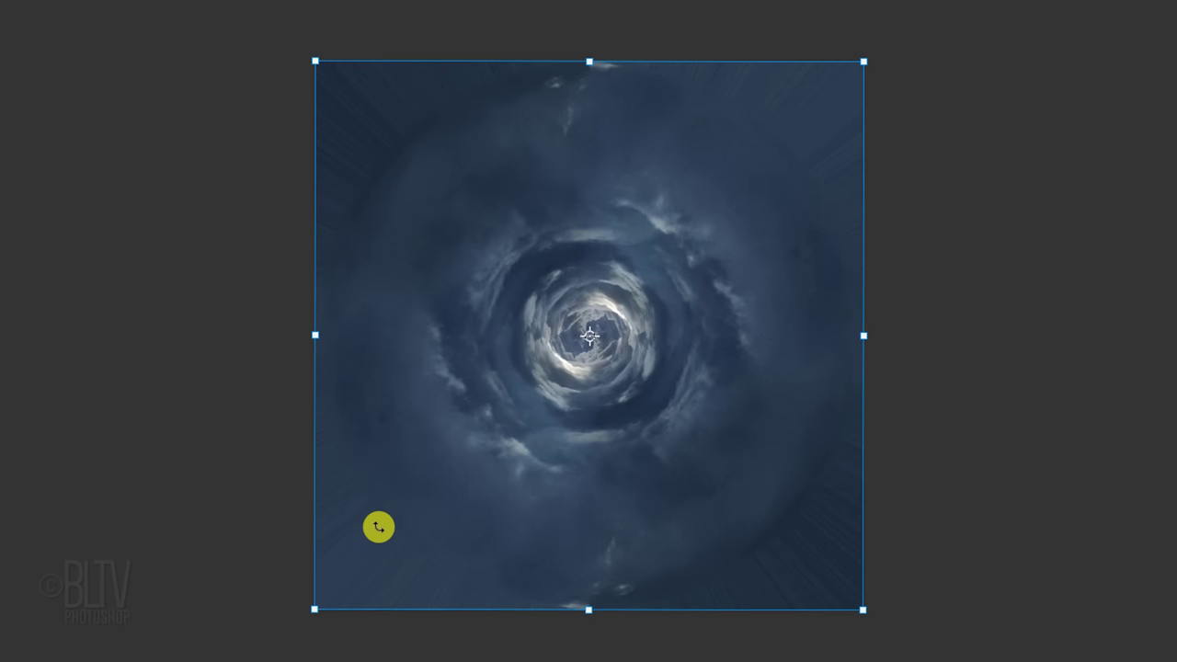
# Commit the rotation and set the merged grey tunnel's Levels to 27, 1.19 and 241.
pyautogui.press('Return')
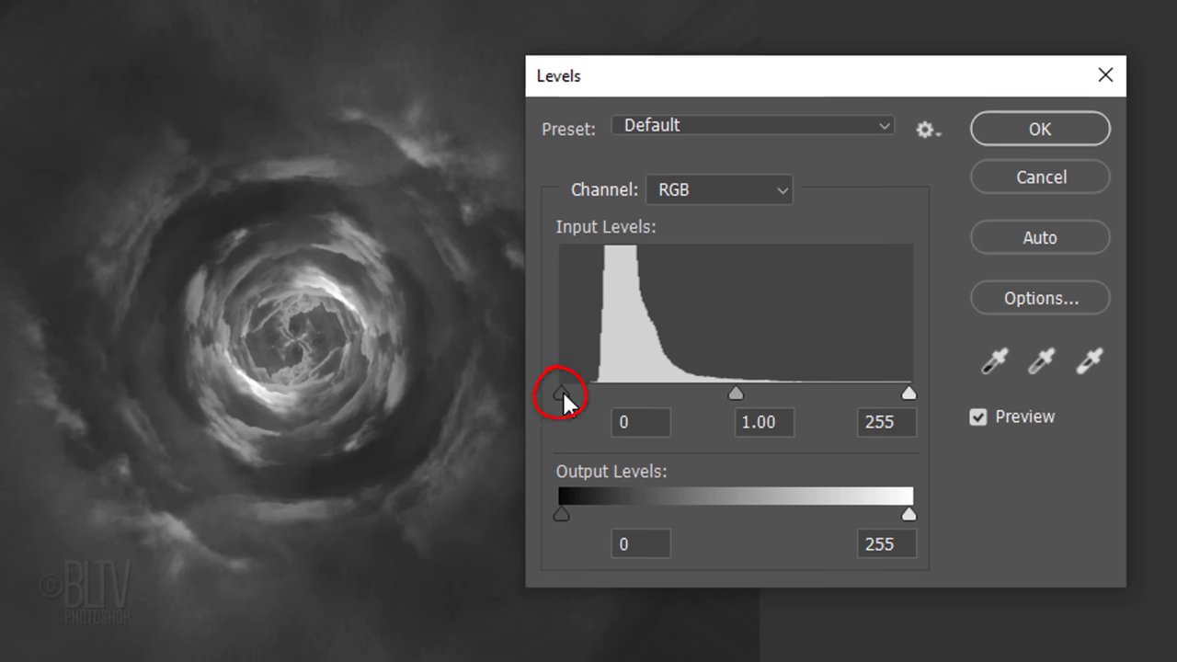
pyautogui.moveTo(562, 398); pyautogui.dragTo(602, 397)
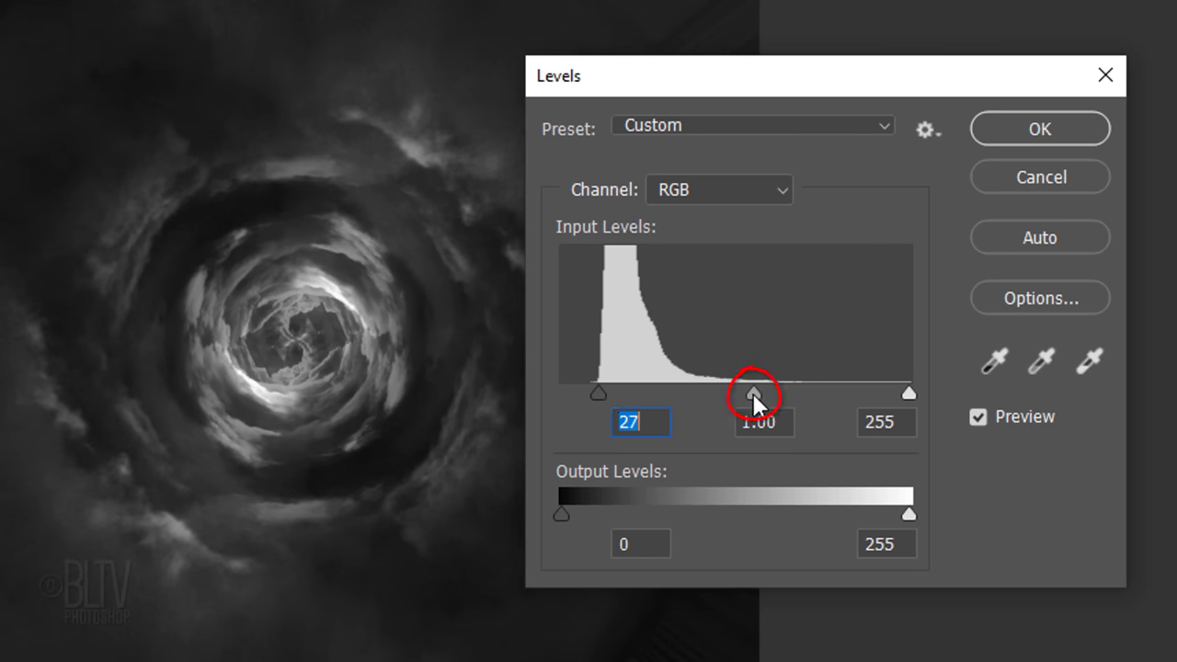
pyautogui.moveTo(754, 394); pyautogui.dragTo(733, 396)
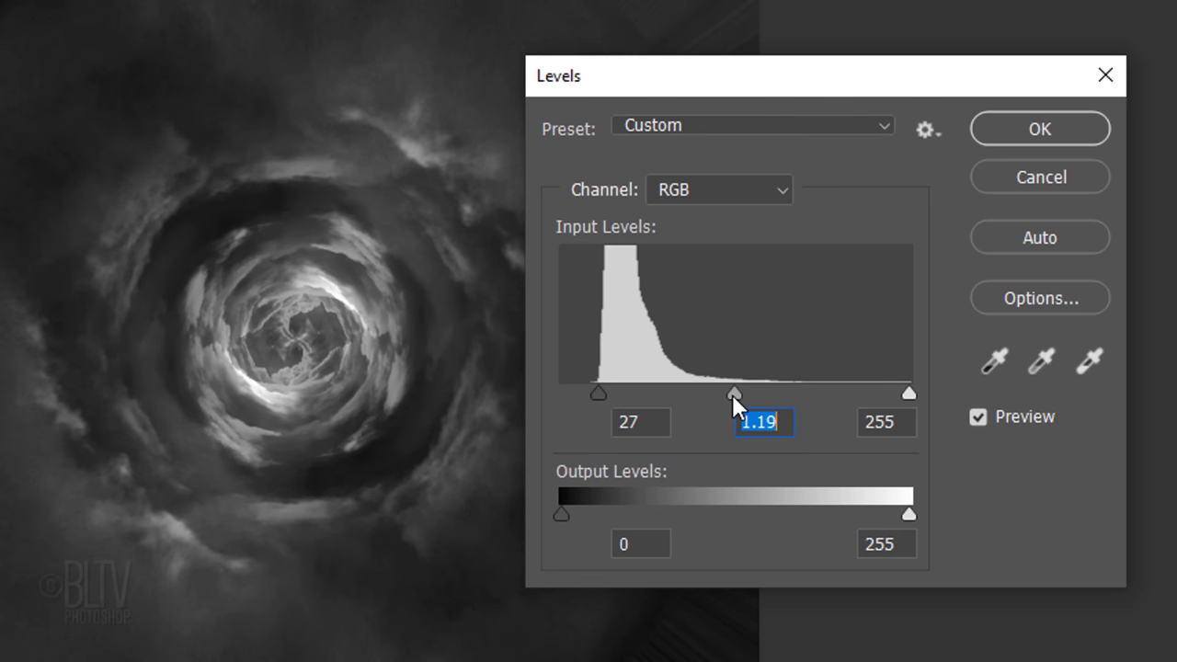
pyautogui.moveTo(906, 395); pyautogui.dragTo(889, 397)
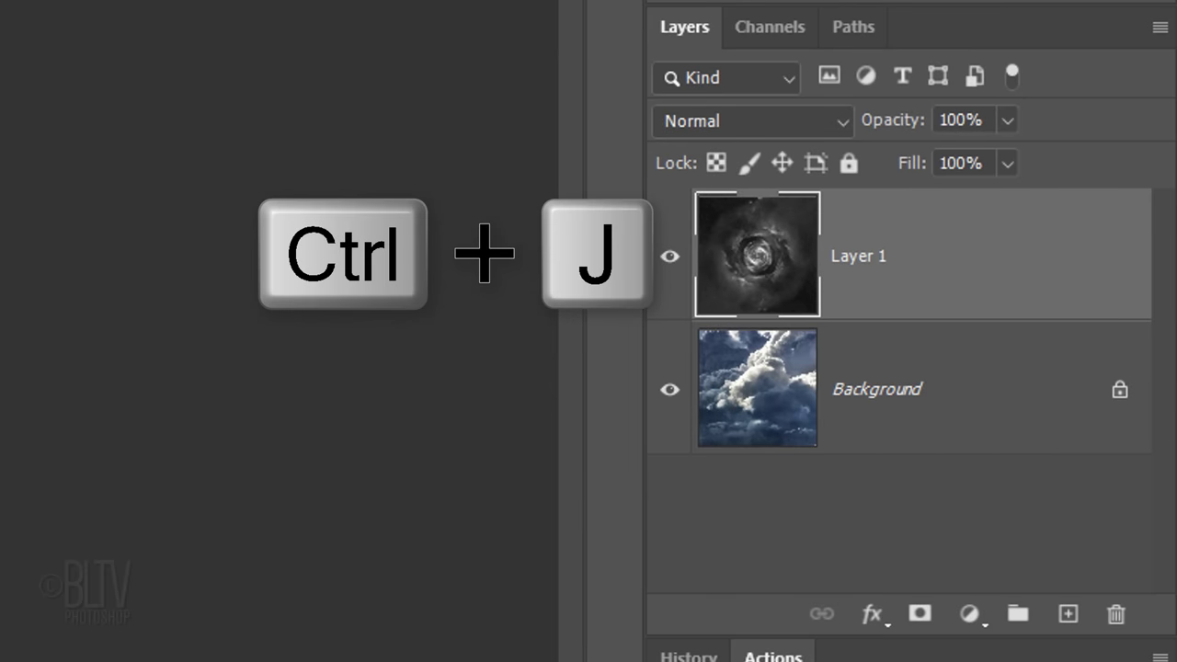
# Duplicate the grey tunnel, add a black mask, and paint a soft white spot at its centre.
pyautogui.hotkey('ctrl', 'j')
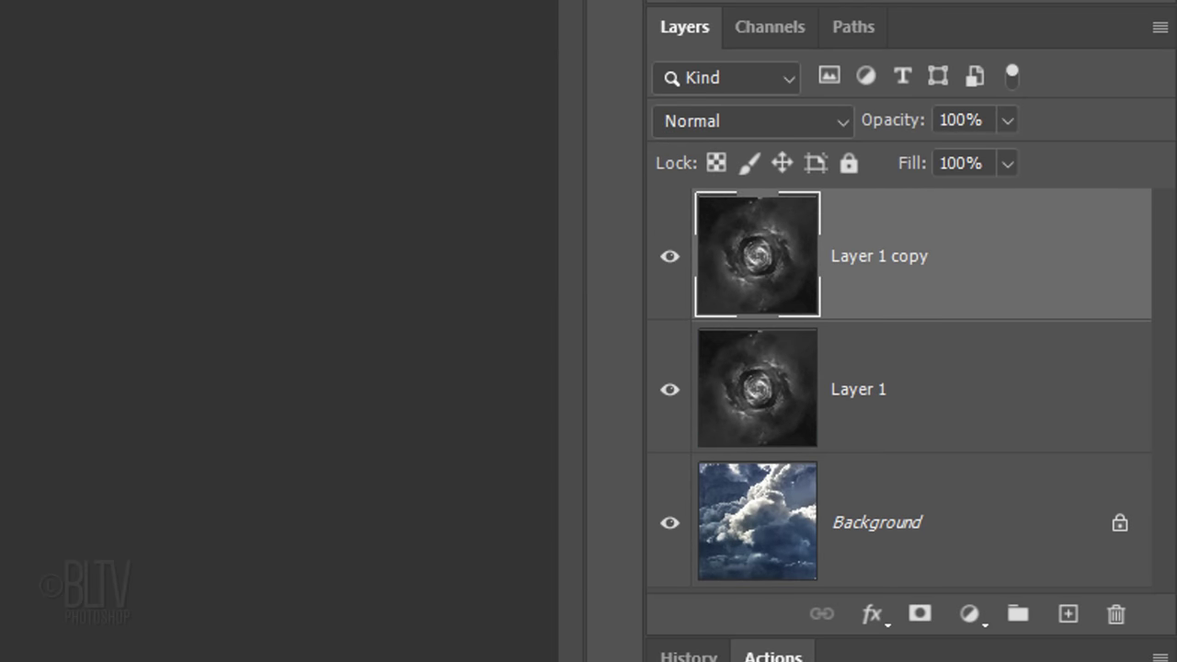
pyautogui.keyDown('alt'); pyautogui.click(919, 618); pyautogui.keyUp('alt')
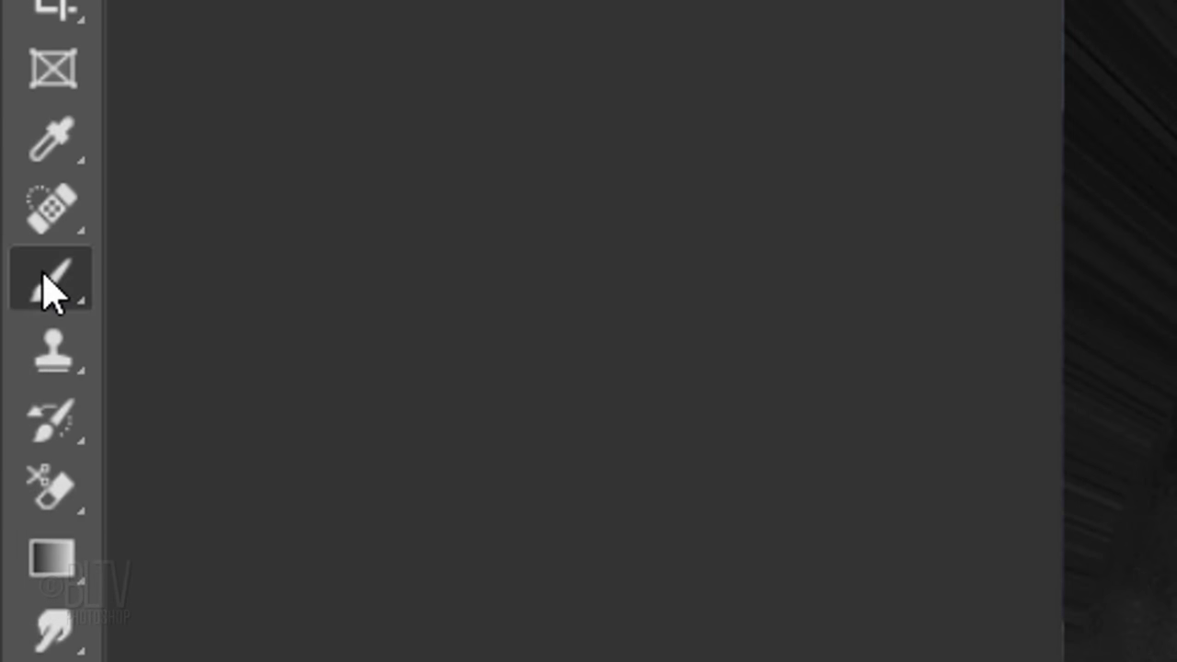
pyautogui.rightClick(51, 281)
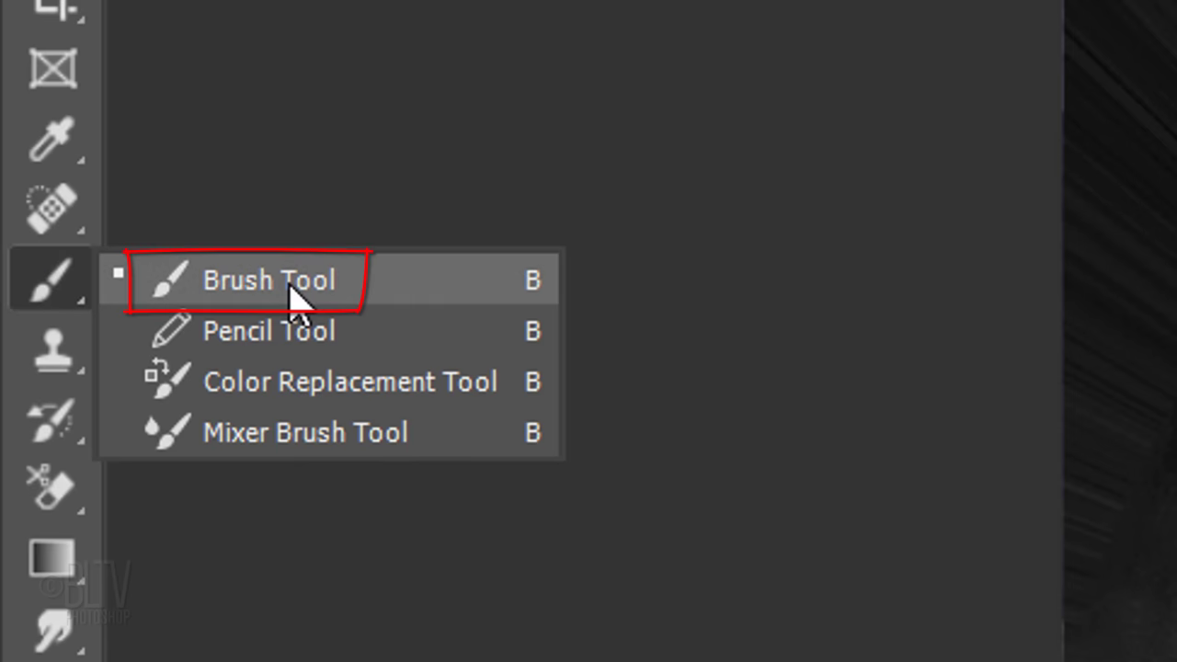
pyautogui.click(292, 298)
pyautogui.click(266, 77)
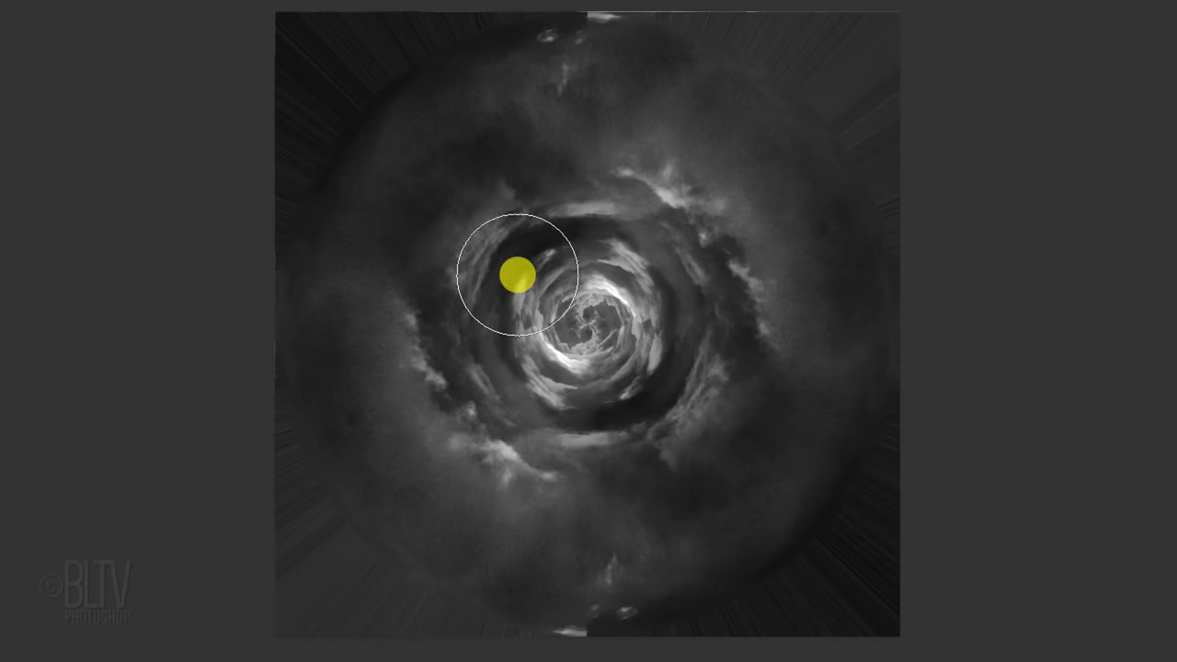
pyautogui.moveTo(517, 273); pyautogui.dragTo(582, 333)
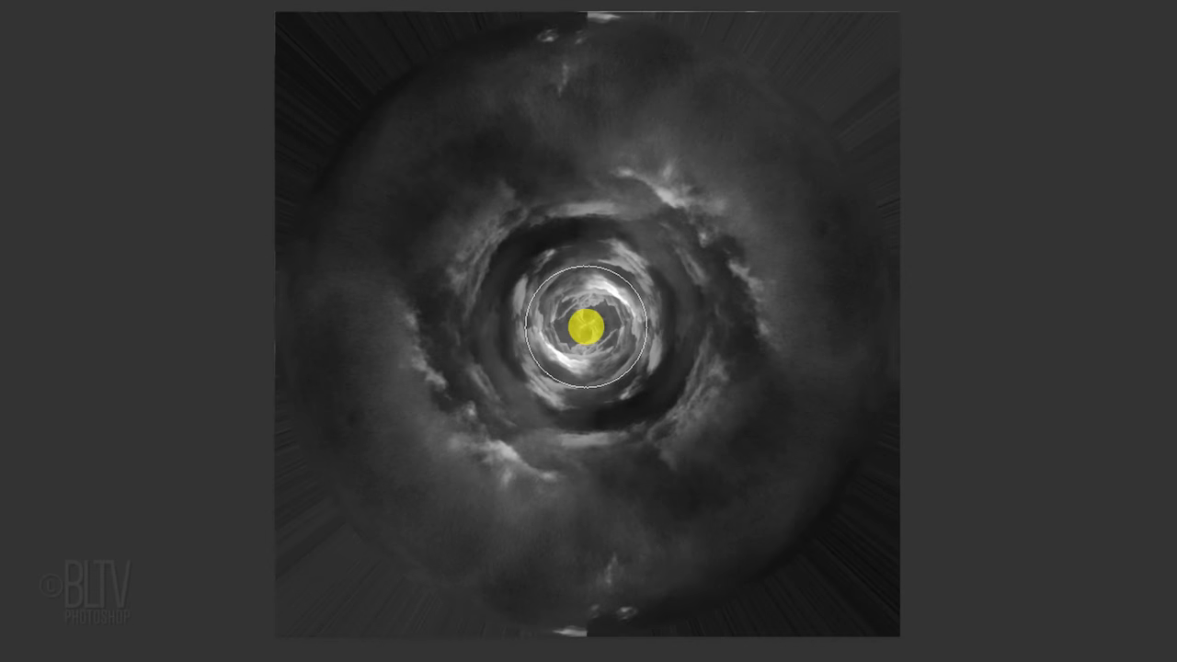
pyautogui.press(']')
pyautogui.press(']')
pyautogui.press(']')
pyautogui.press(']')
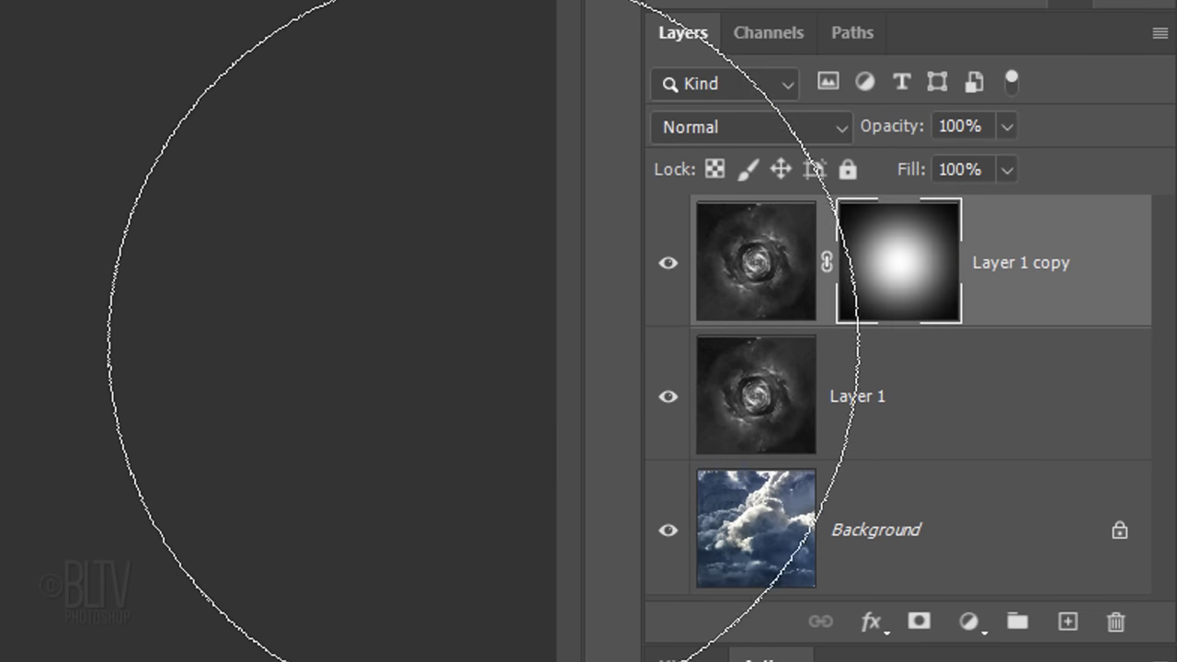
# Scale Layer 1 up to about 127.47% and rotate it 90°, then commit the transform.
pyautogui.click(742, 395)
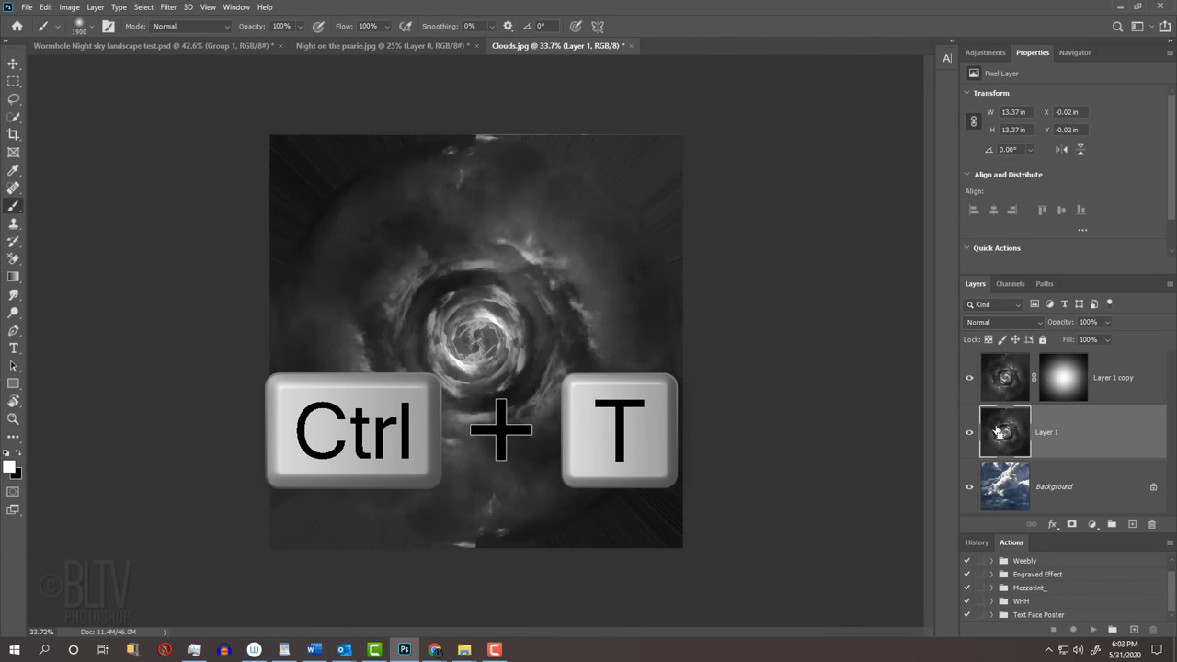
pyautogui.hotkey('ctrl', 't')
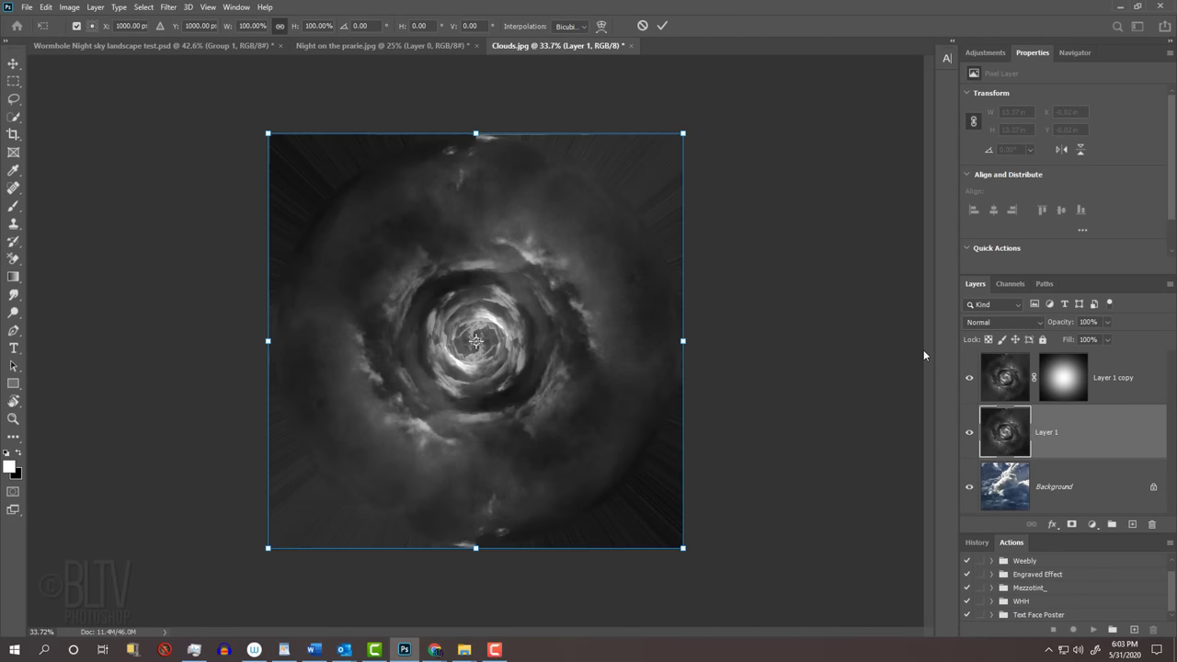
pyautogui.moveTo(693, 144); pyautogui.dragTo(750, 86)
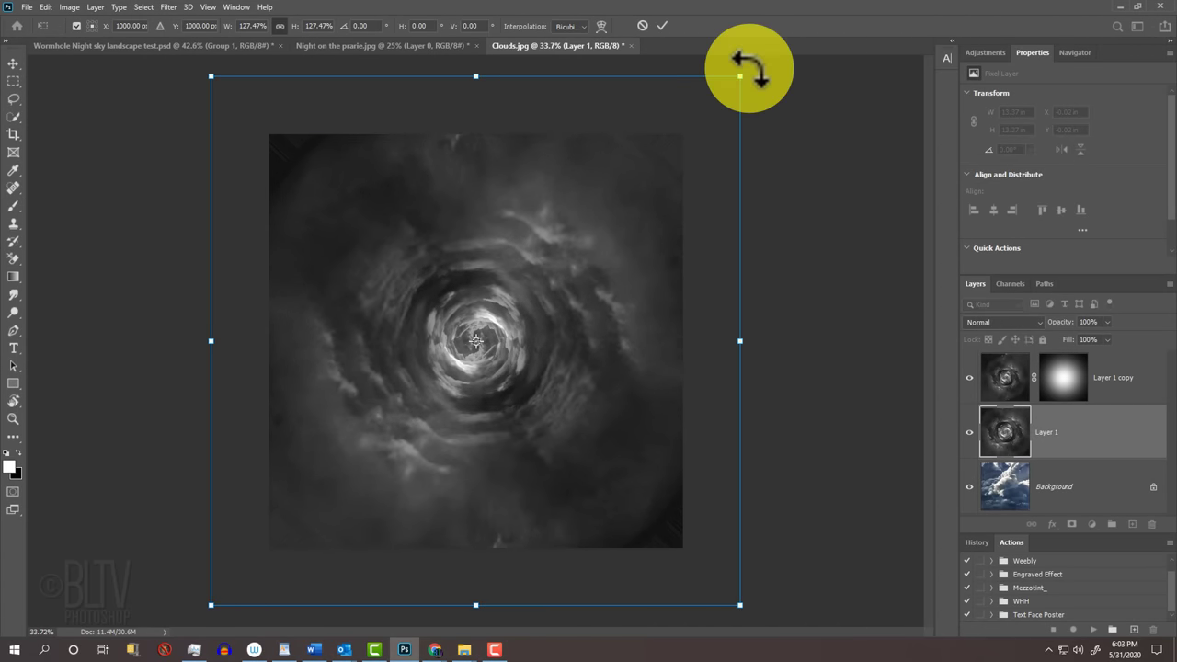
pyautogui.moveTo(749, 67); pyautogui.dragTo(685, 556)
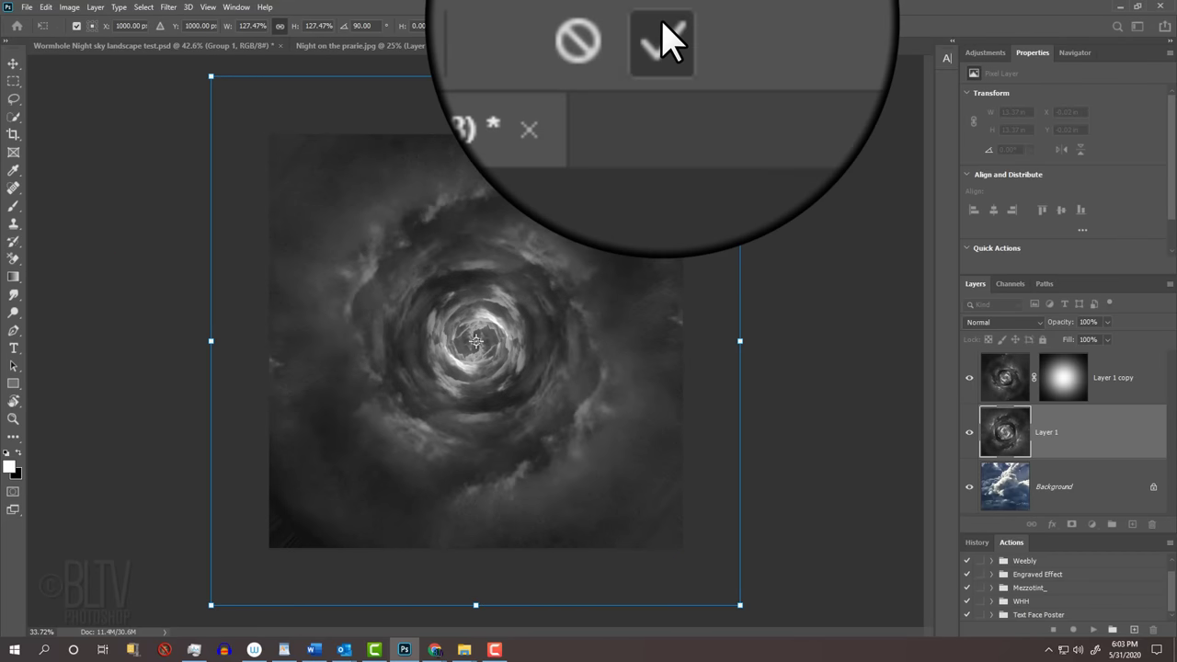
pyautogui.click(664, 25)
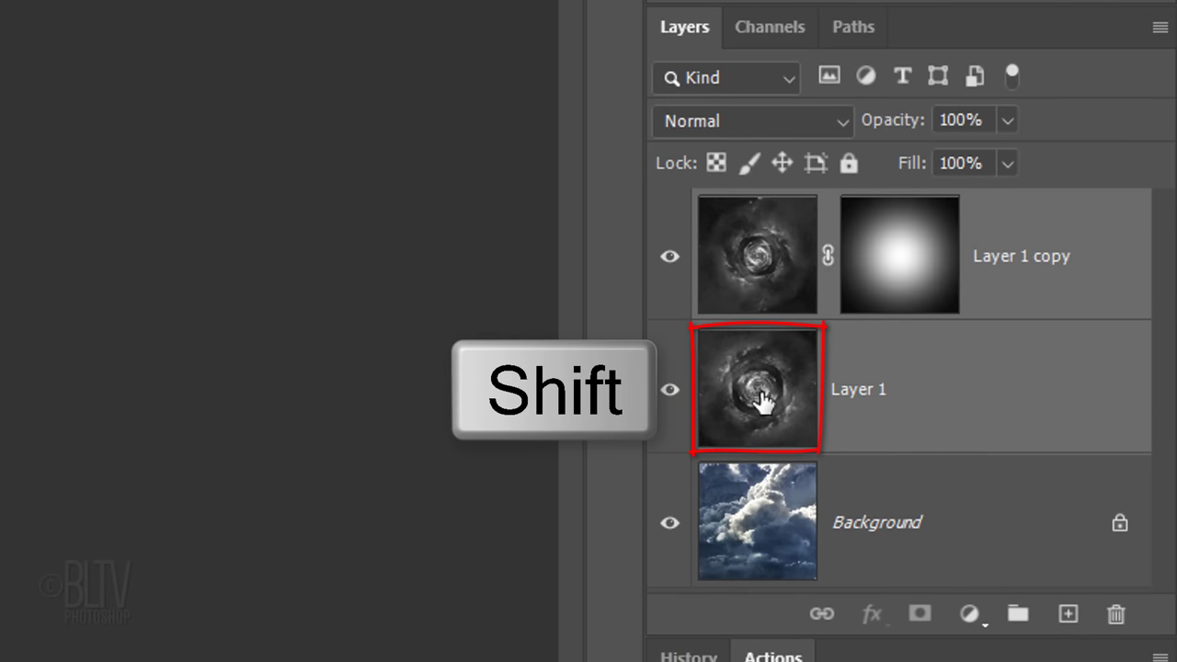
# Merge both tunnel layers and apply Levels with input black 14 and midtone 1.1.
pyautogui.hotkey('ctrl', 'e')
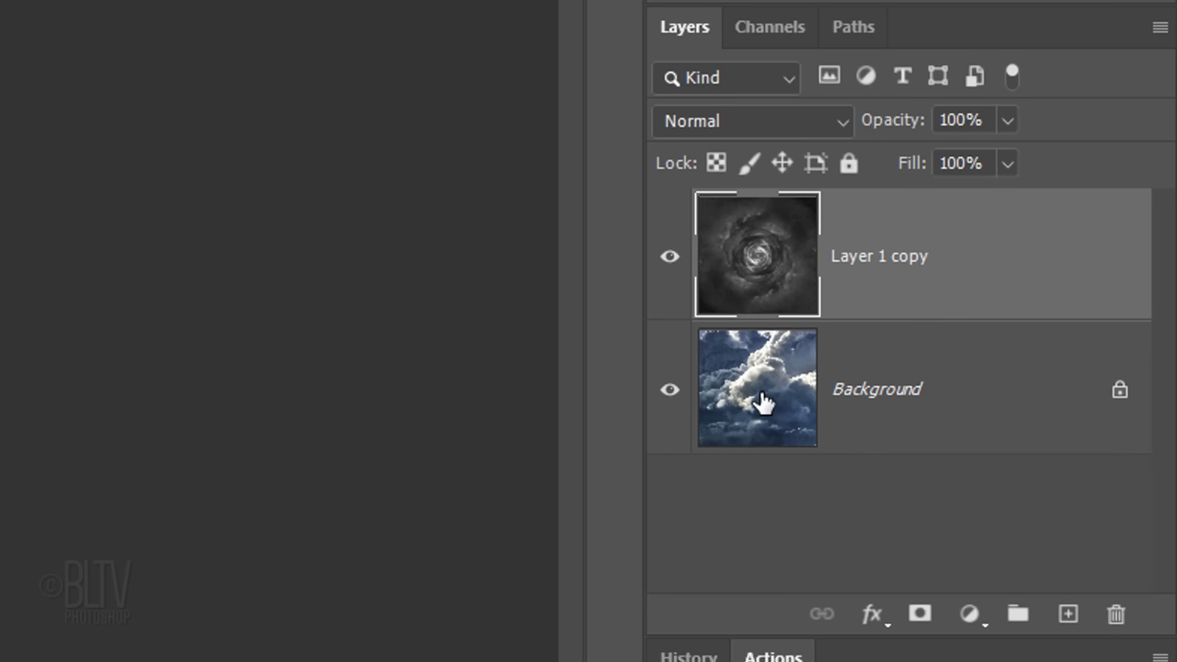
pyautogui.hotkey('ctrl', 'l')
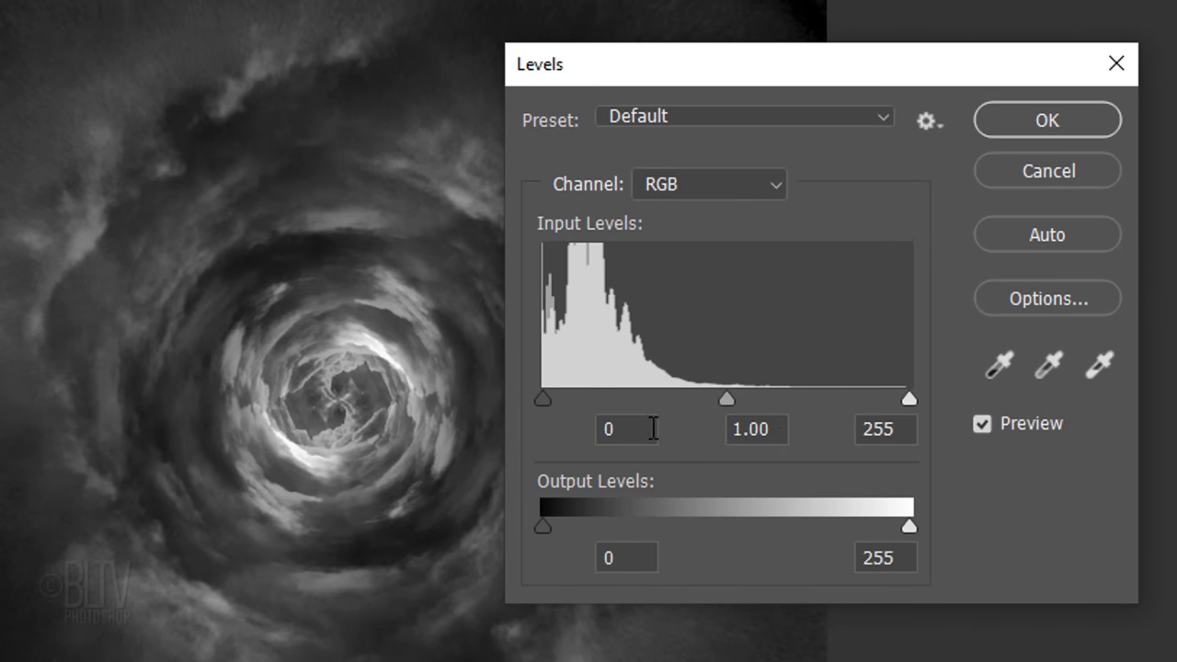
pyautogui.click(632, 425)
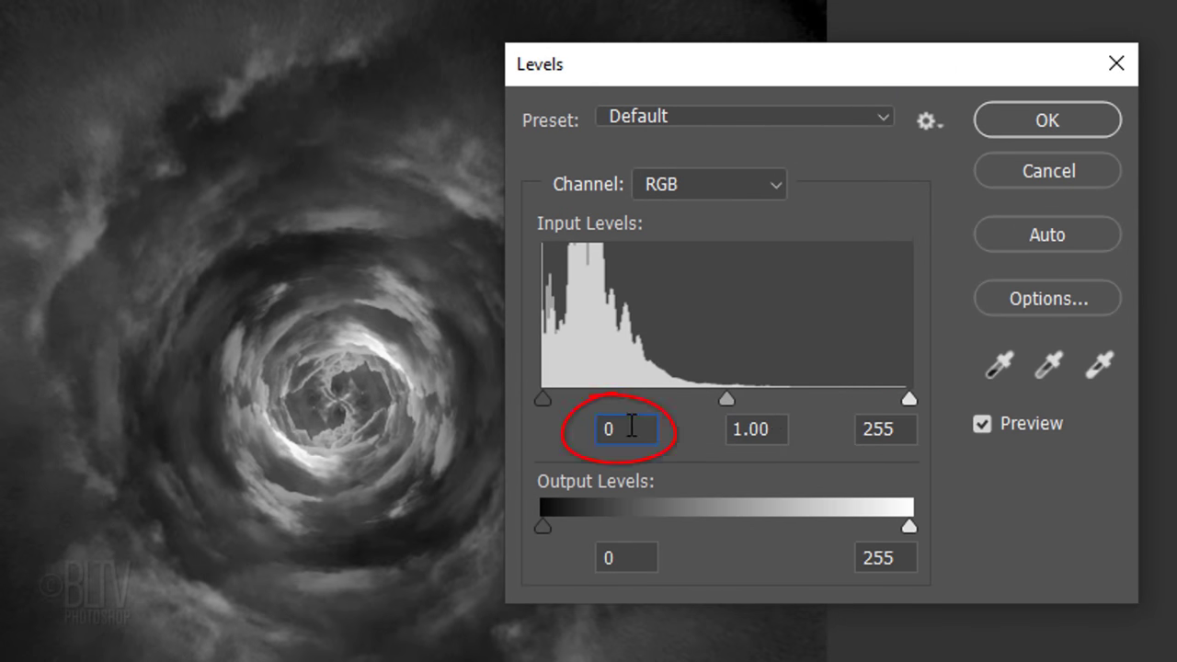
pyautogui.write('14')
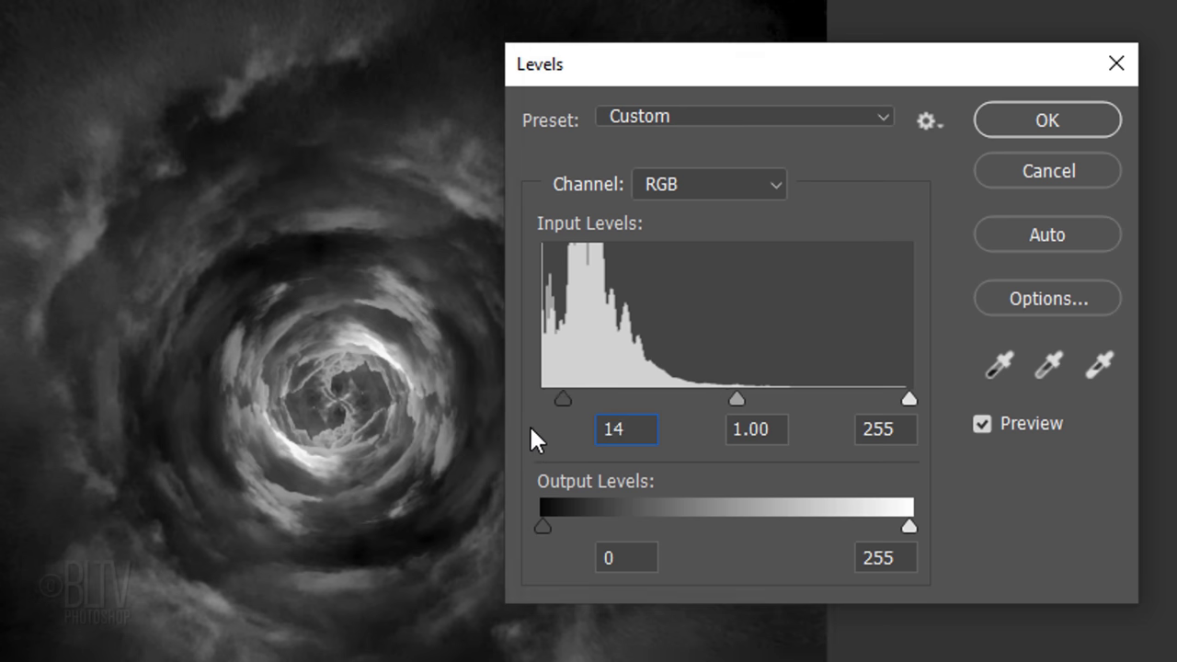
pyautogui.click(787, 429)
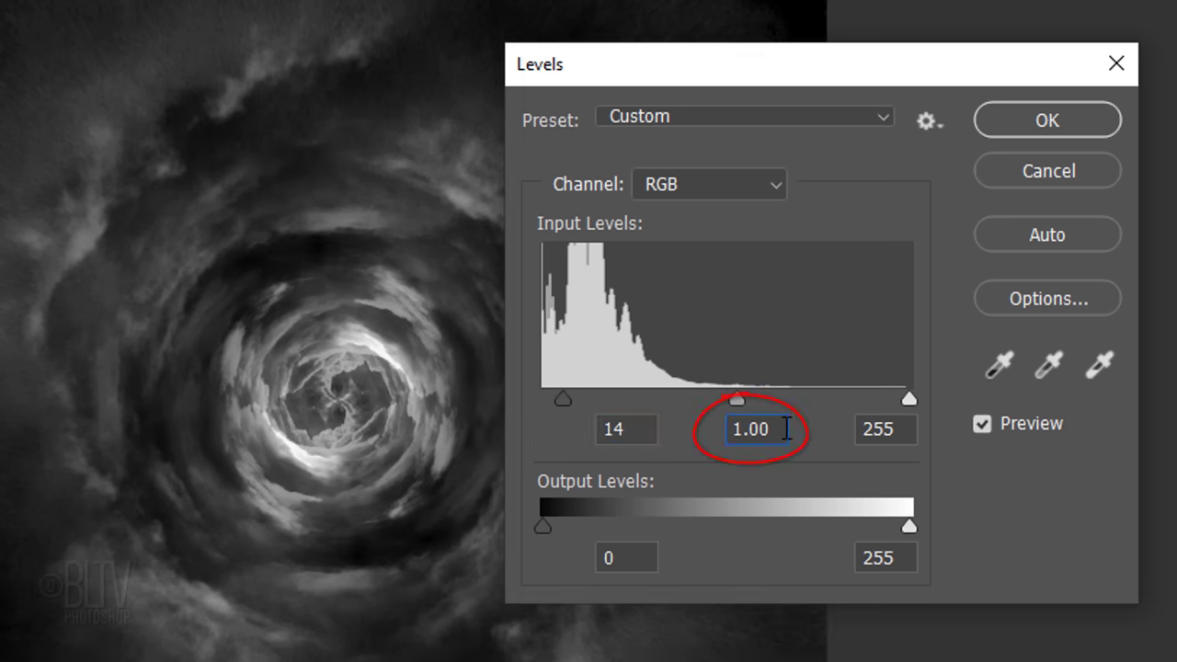
pyautogui.doubleClick(787, 429)
pyautogui.write('1.1')
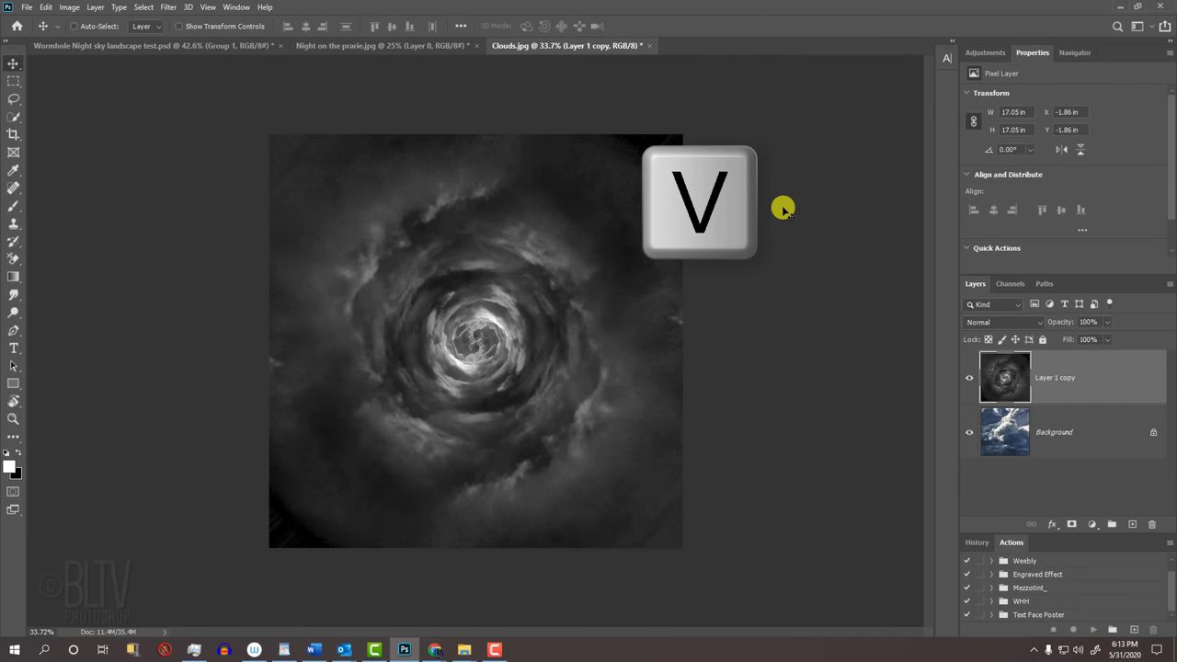
# Bring the tunnel layer into the Night on the prarie document, placing it beneath Layer 0.
pyautogui.moveTo(467, 295); pyautogui.dragTo(395, 47)
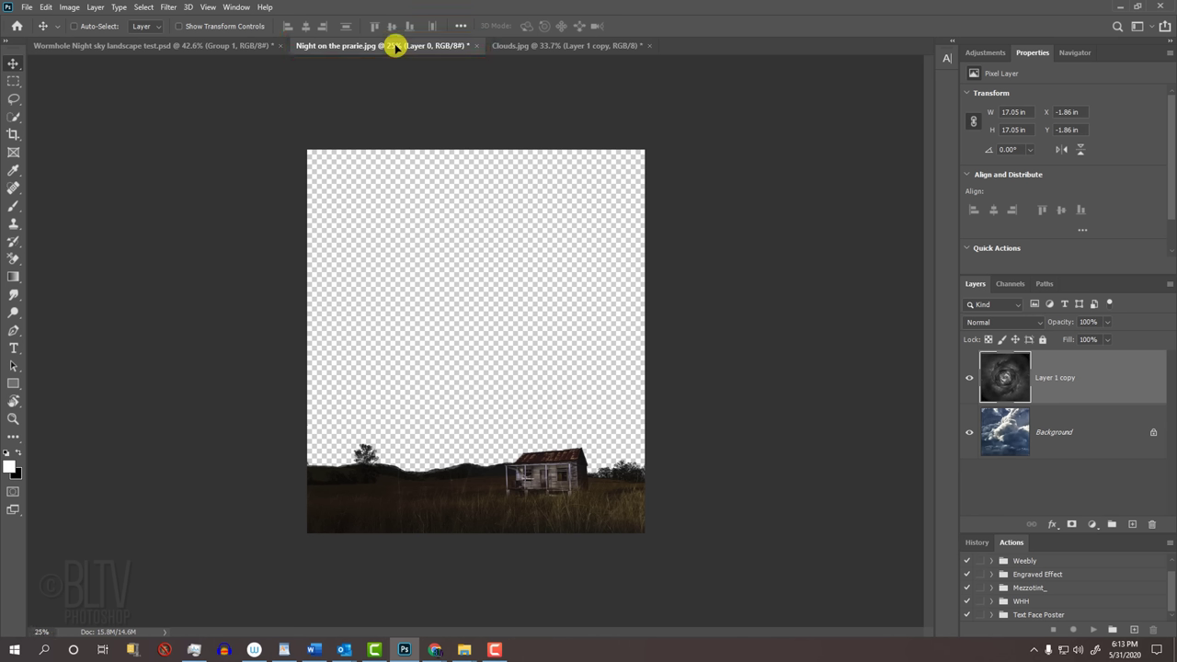
pyautogui.moveTo(396, 48); pyautogui.dragTo(462, 329)
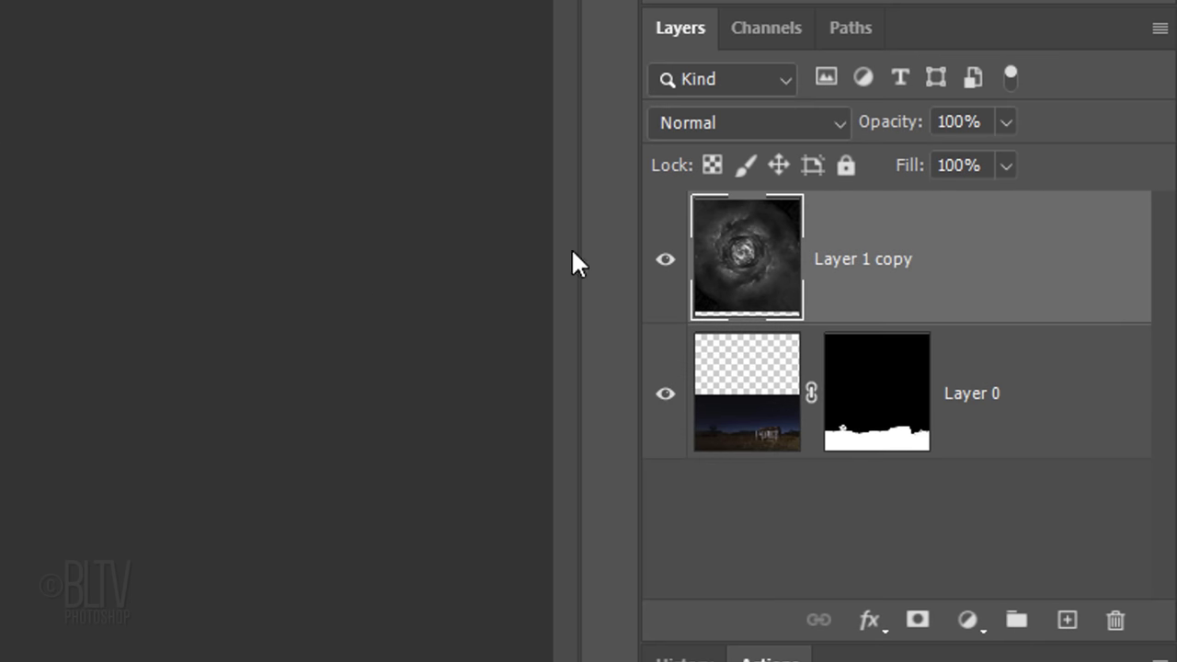
pyautogui.moveTo(748, 252); pyautogui.dragTo(747, 499)
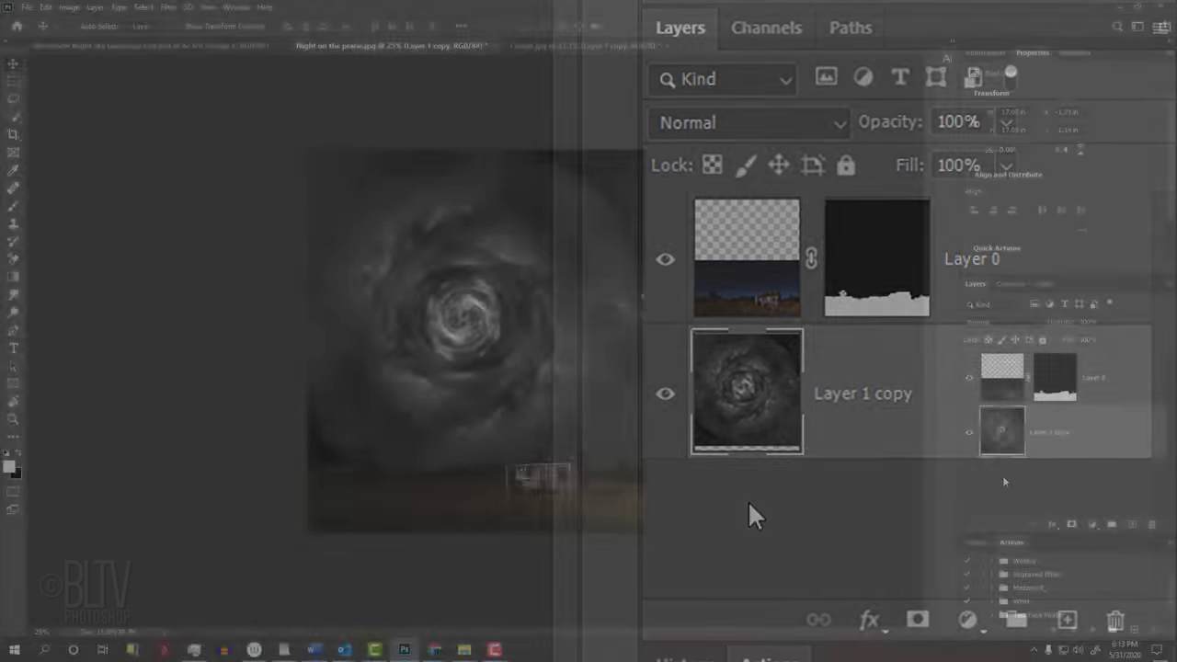
# Scale the cloud layer to about 181% and shift it up and left to fill the sky.
pyautogui.hotkey('ctrl', 't')
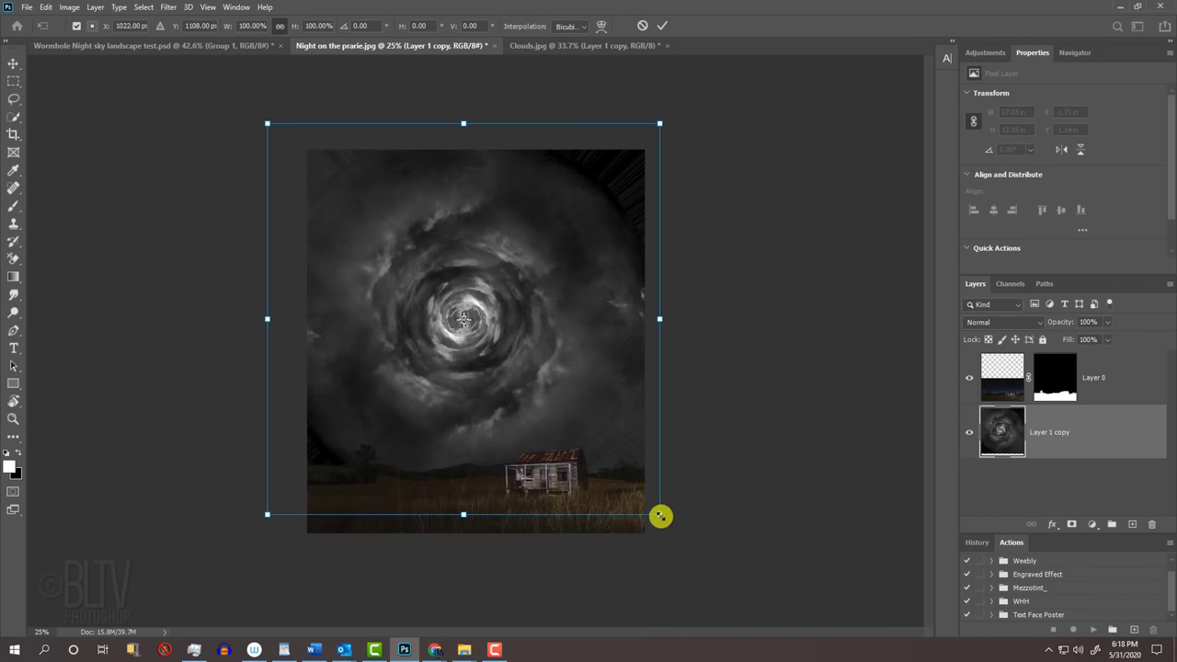
pyautogui.moveTo(660, 515); pyautogui.dragTo(879, 612)
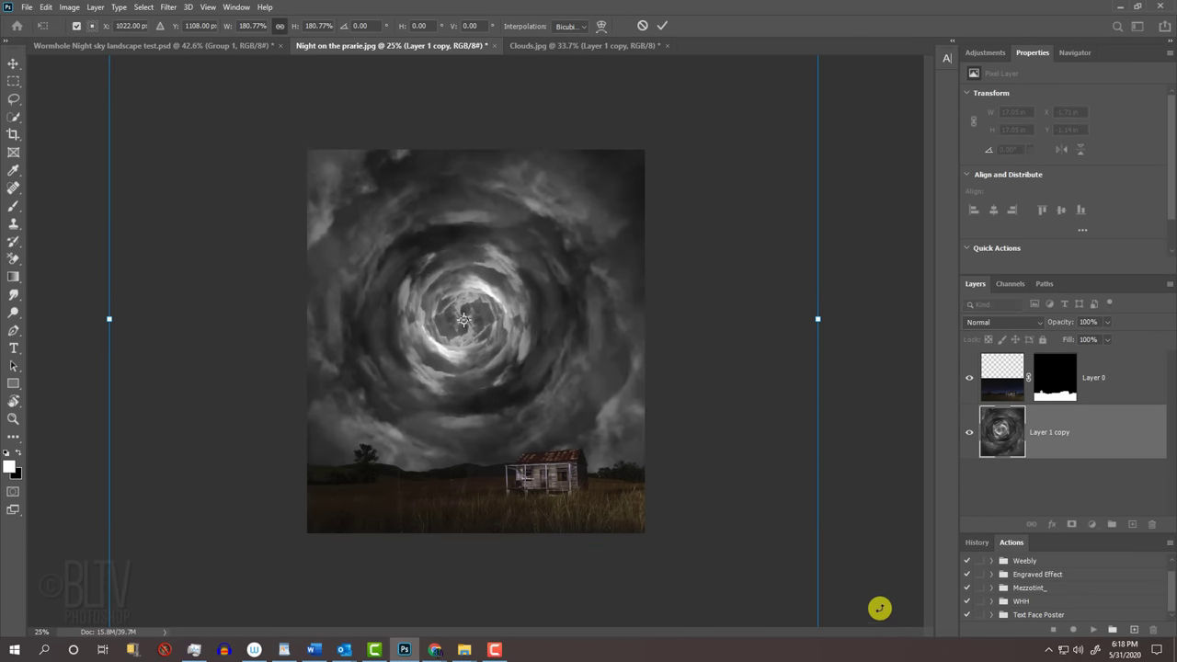
pyautogui.moveTo(548, 379); pyautogui.dragTo(506, 375)
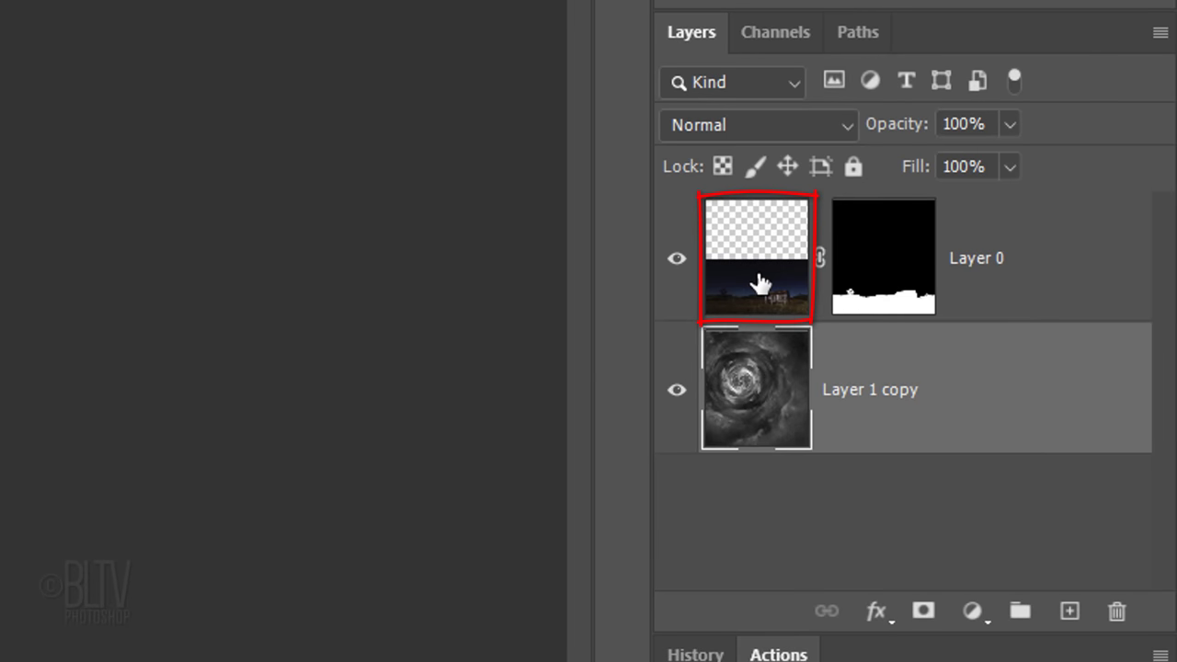
# Add a Color Lookup adjustment above Layer 0 using the Moonlight.3DL LUT.
pyautogui.click(761, 283)
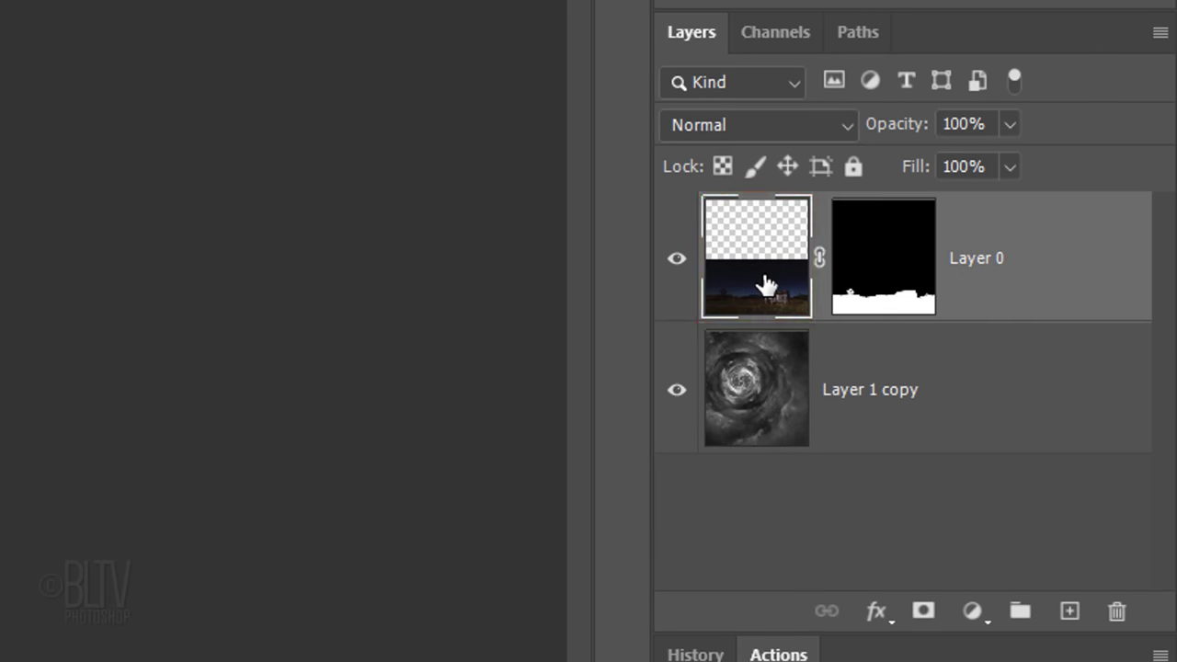
pyautogui.click(971, 612)
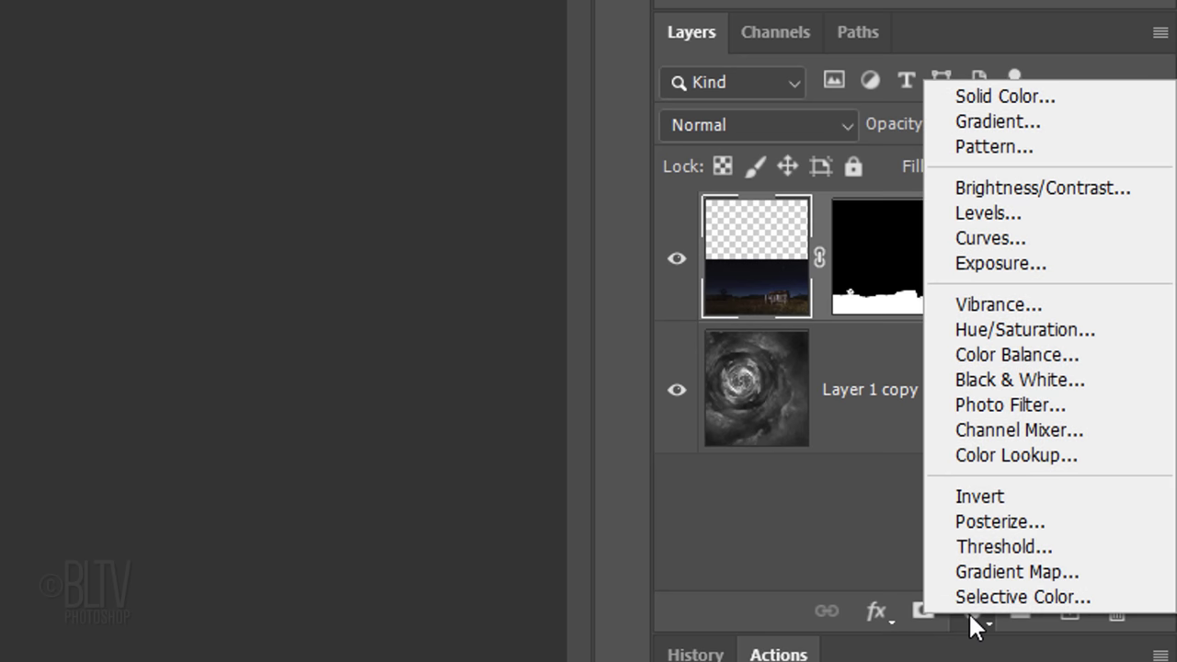
pyautogui.click(994, 457)
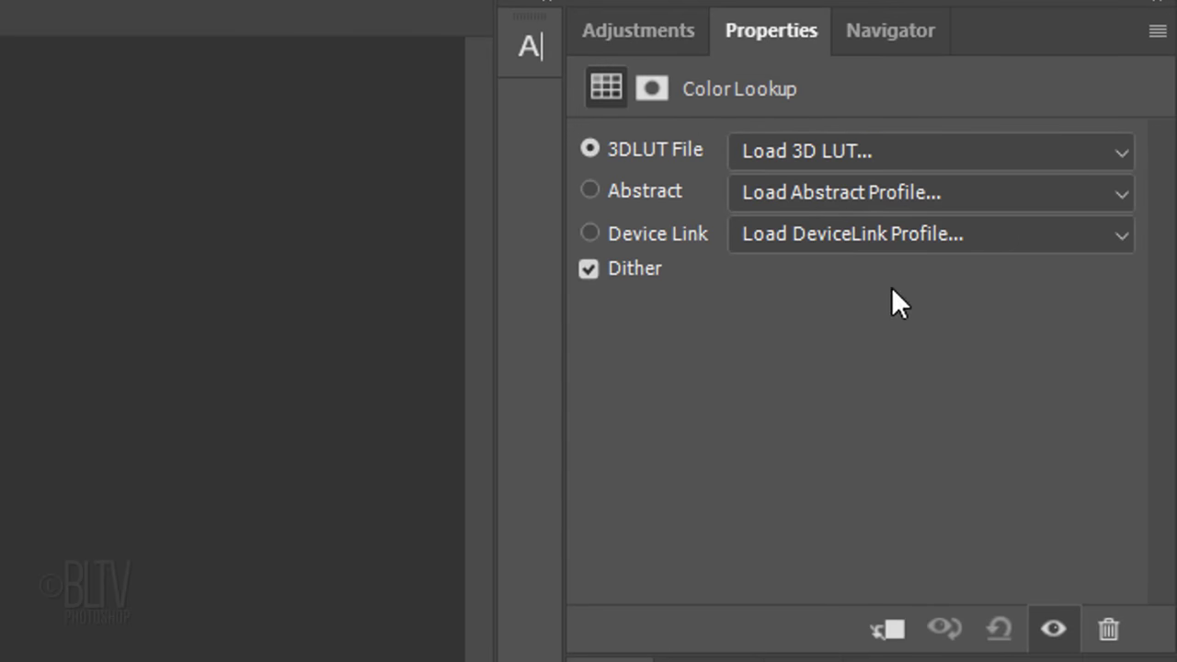
pyautogui.click(863, 150)
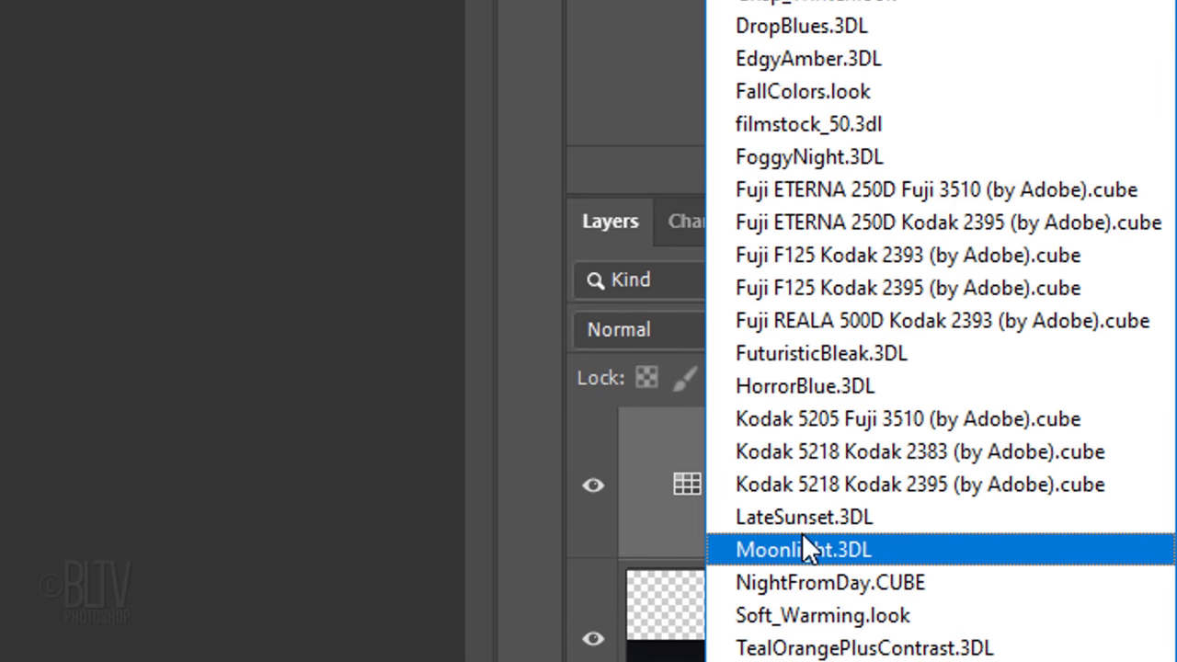
pyautogui.click(803, 542)
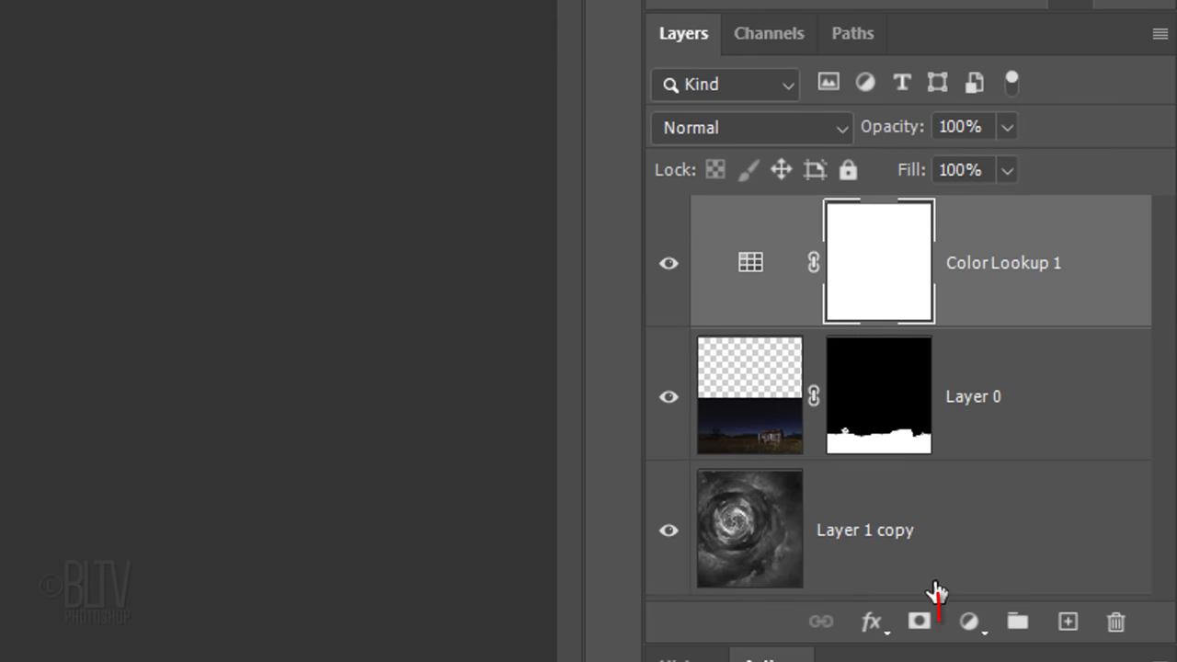
# Add a Curves adjustment and raise a midpoint on the curve up-left to brighten the scene.
pyautogui.click(969, 622)
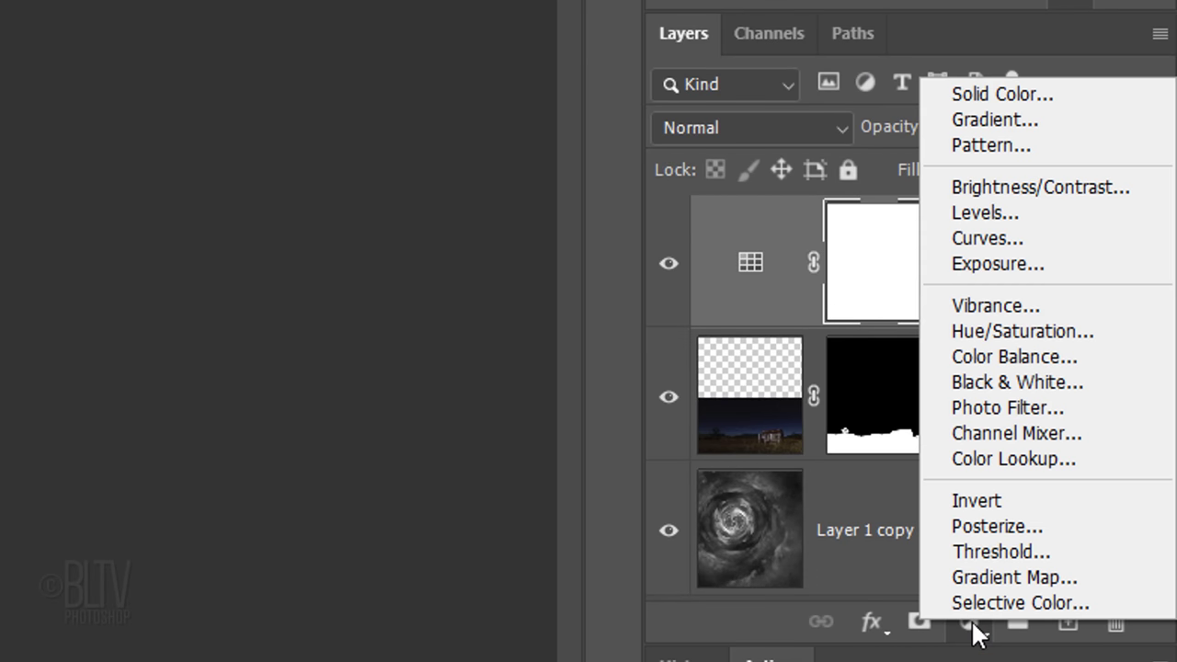
pyautogui.click(980, 247)
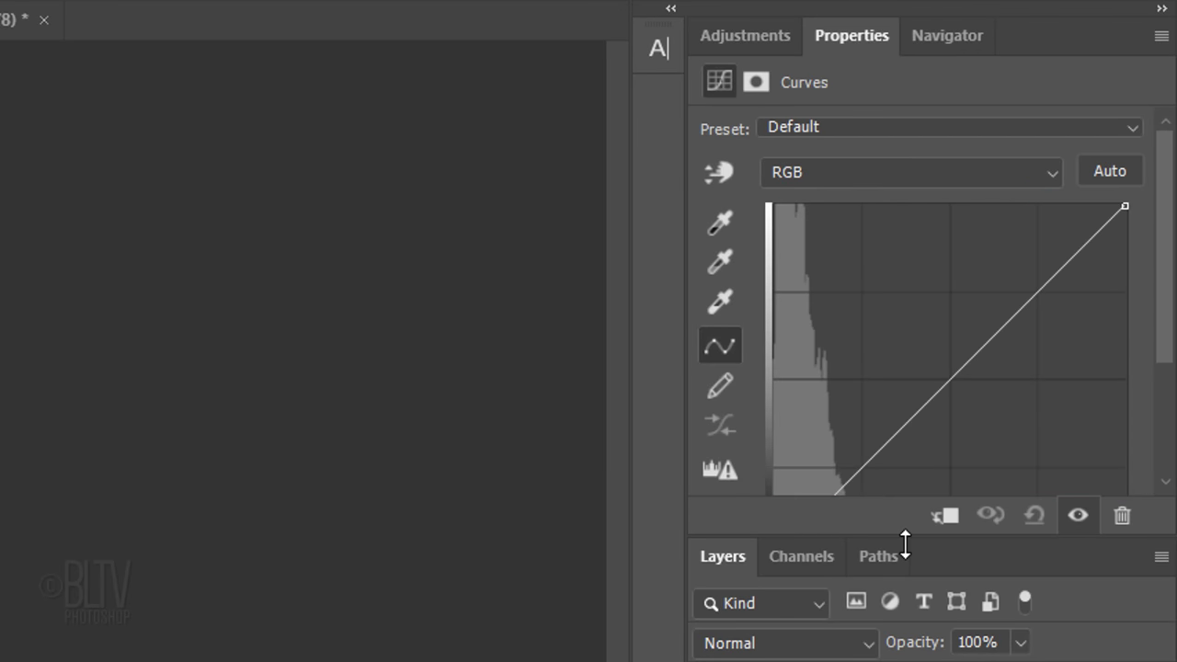
pyautogui.moveTo(904, 543)
pyautogui.mouseDown()
pyautogui.moveTo(908, 649)
pyautogui.moveTo(913, 635)
pyautogui.mouseUp()
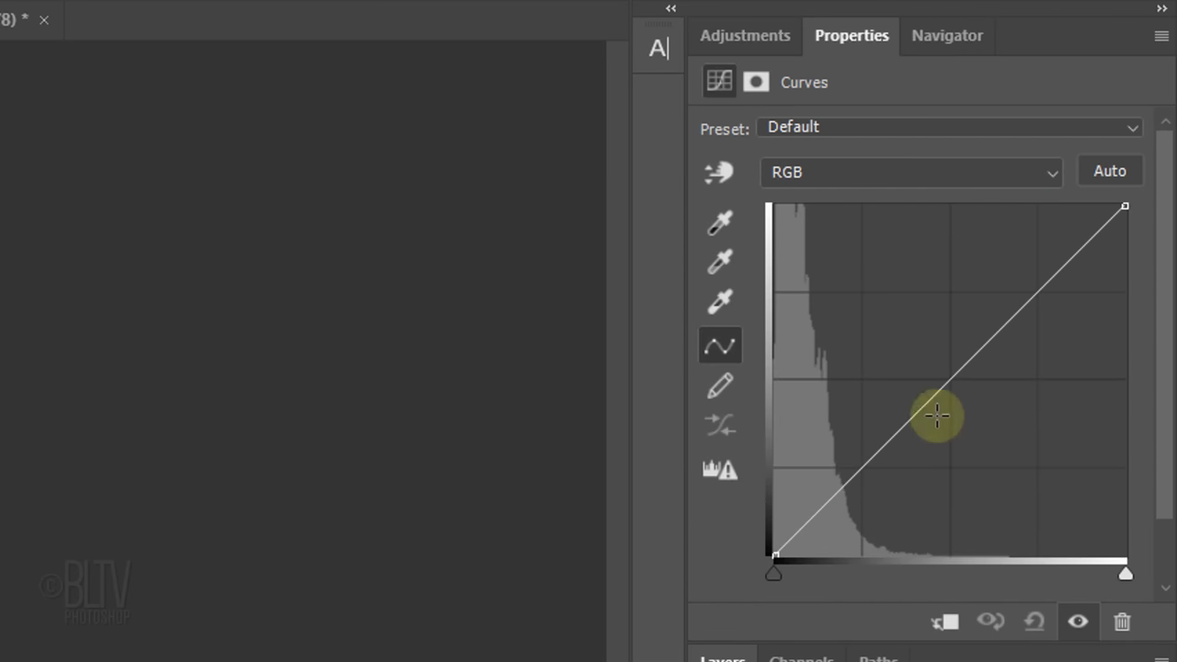
pyautogui.click(954, 372)
pyautogui.moveTo(954, 373); pyautogui.dragTo(884, 312)
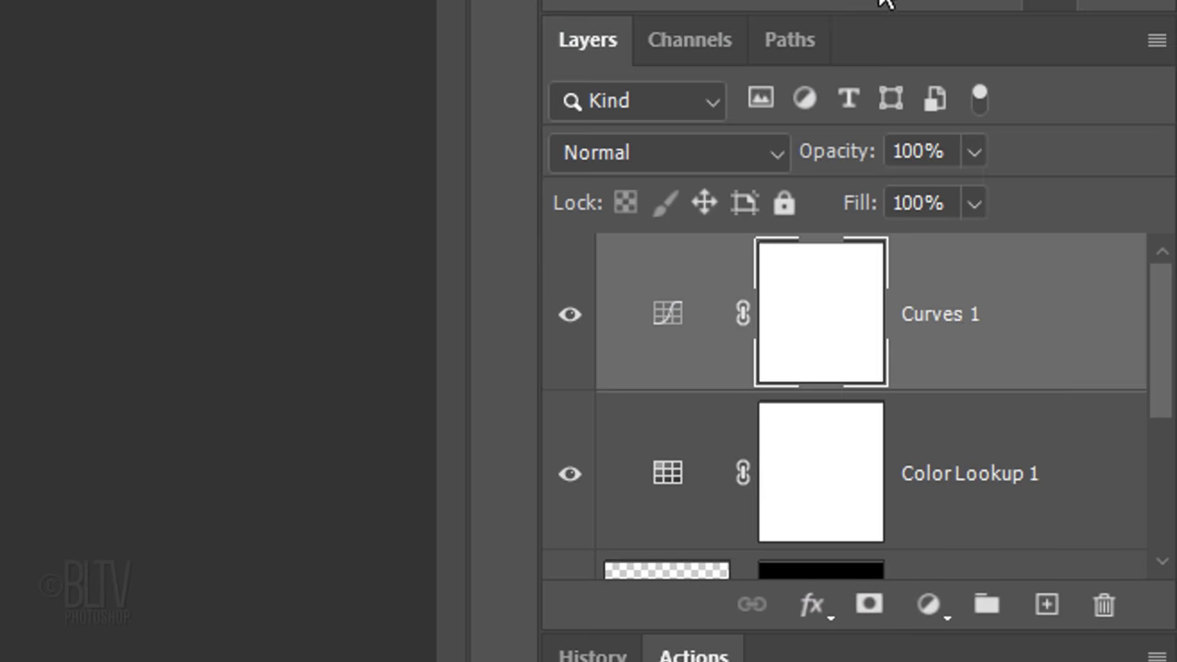
# Add a Vibrance adjustment layer with Vibrance at +100 and expand the Layers list.
pyautogui.click(929, 607)
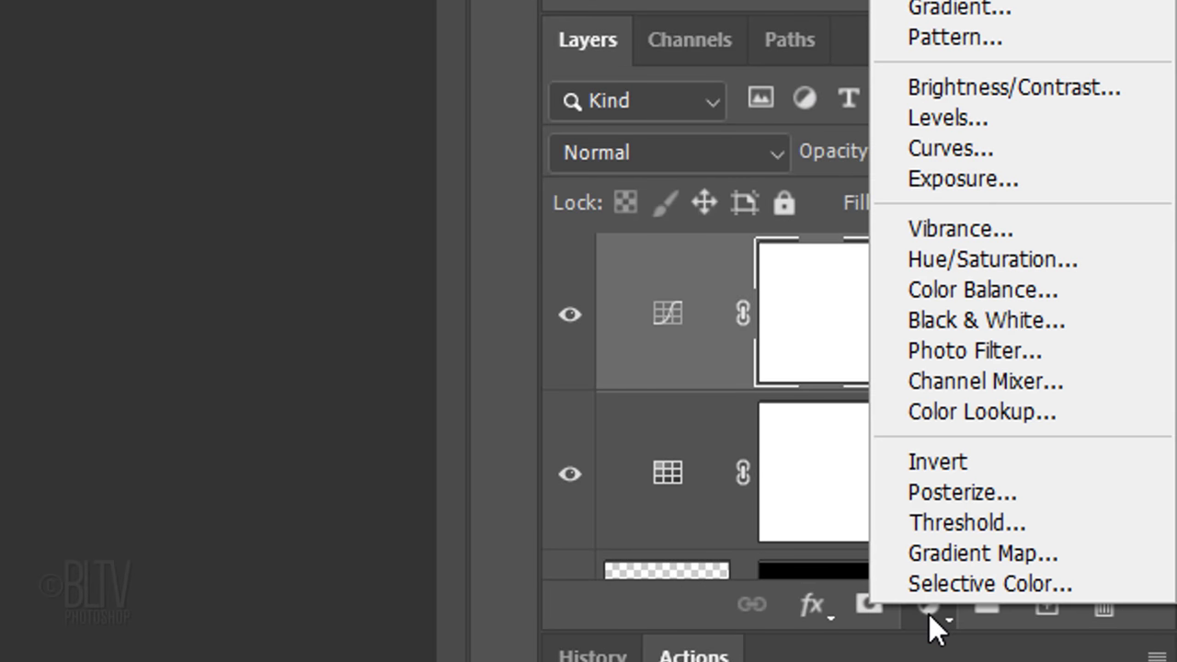
pyautogui.click(950, 226)
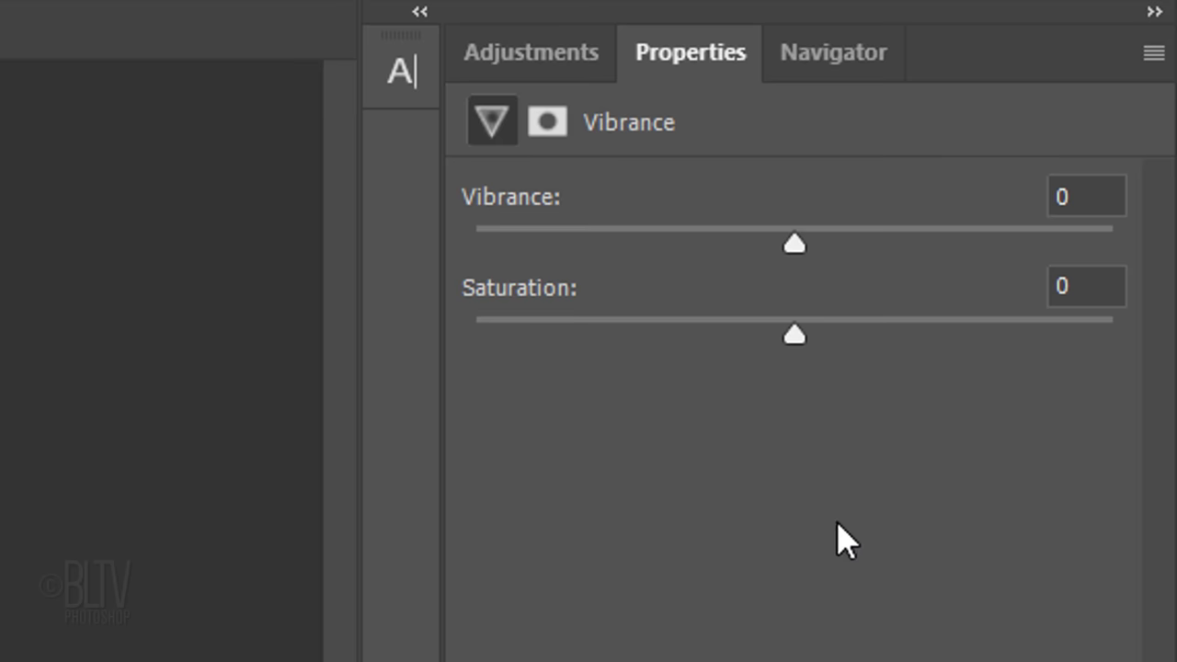
pyautogui.moveTo(797, 246); pyautogui.dragTo(1131, 246)
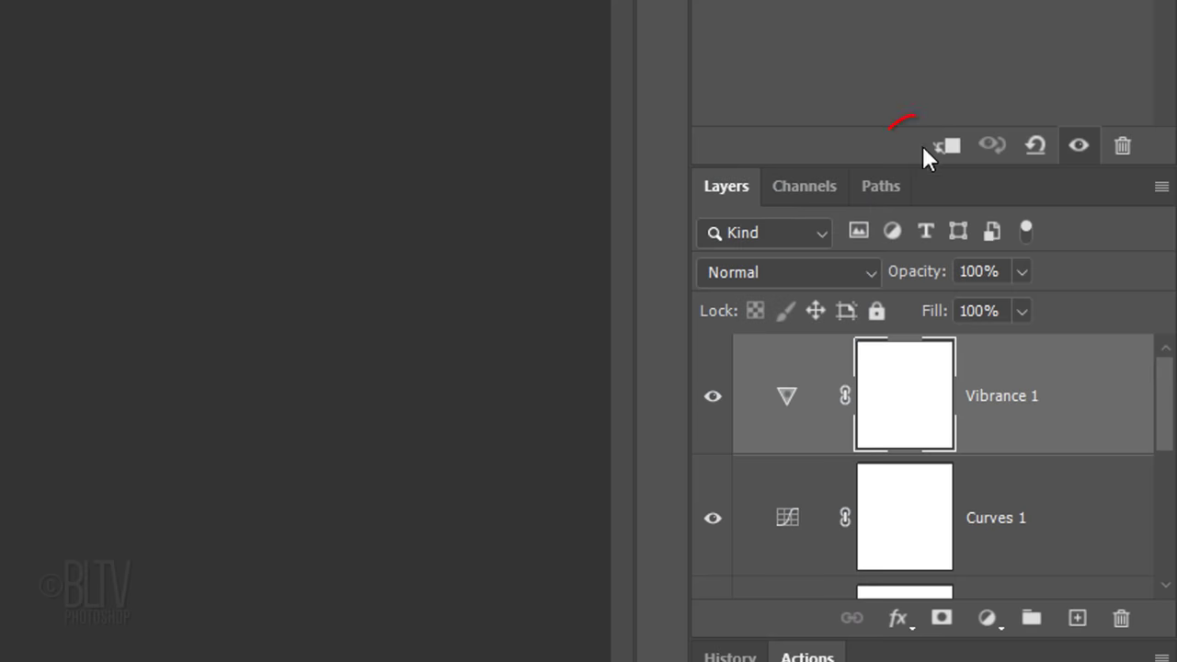
pyautogui.moveTo(917, 154); pyautogui.dragTo(928, 22)
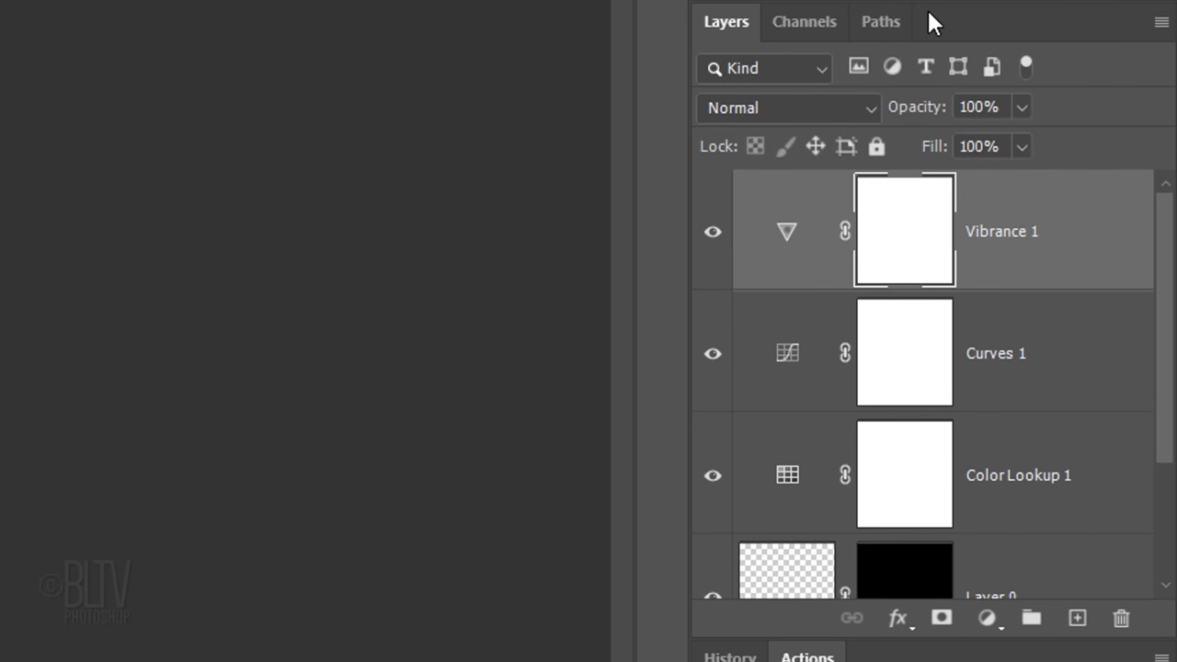
# Load Layer 0's ground mask as a selection and fill it black in Vibrance 1's mask.
pyautogui.moveTo(1164, 294); pyautogui.dragTo(1119, 423)
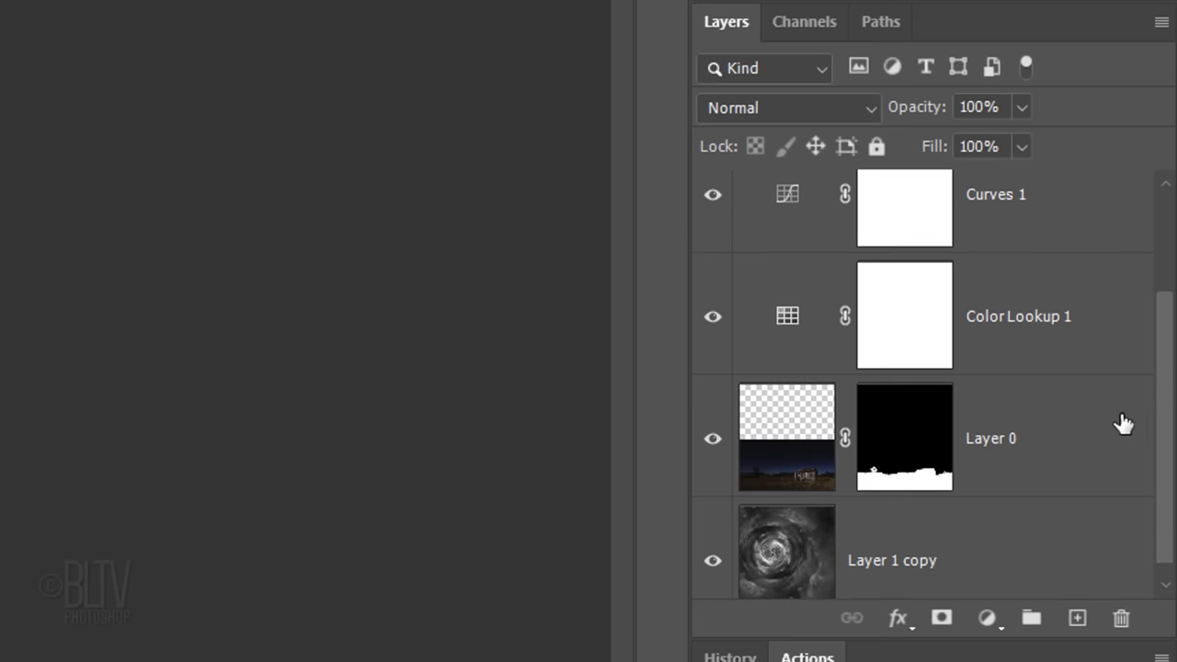
pyautogui.press('ctrl')
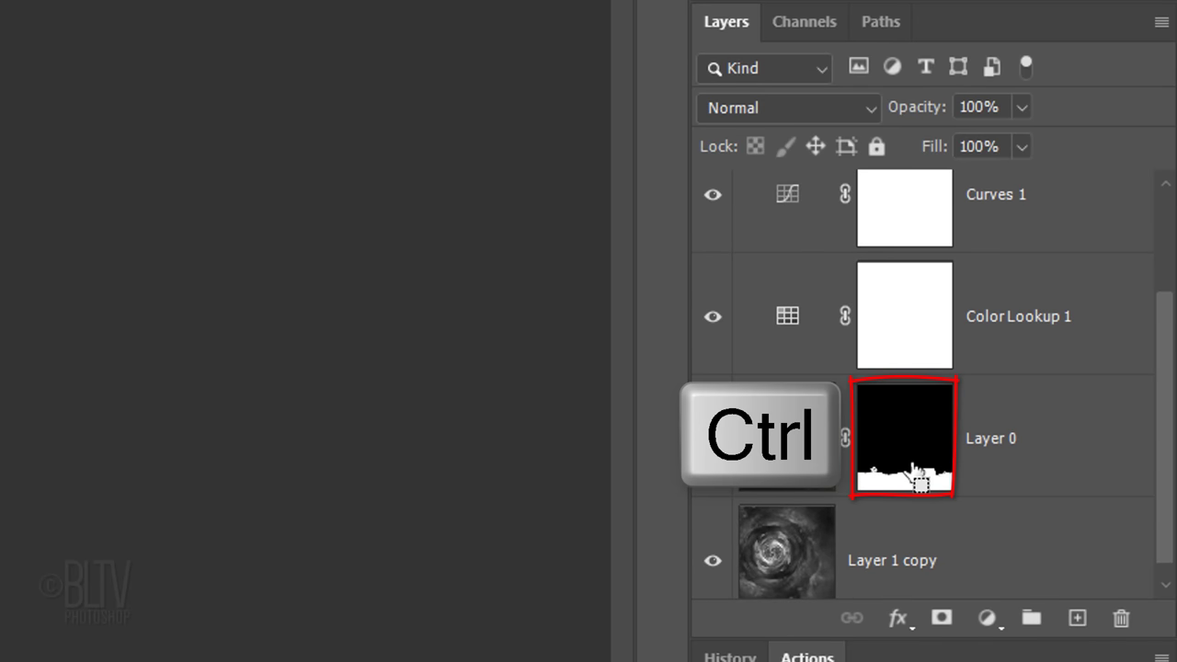
pyautogui.keyDown('ctrl'); pyautogui.click(915, 471); pyautogui.keyUp('ctrl')
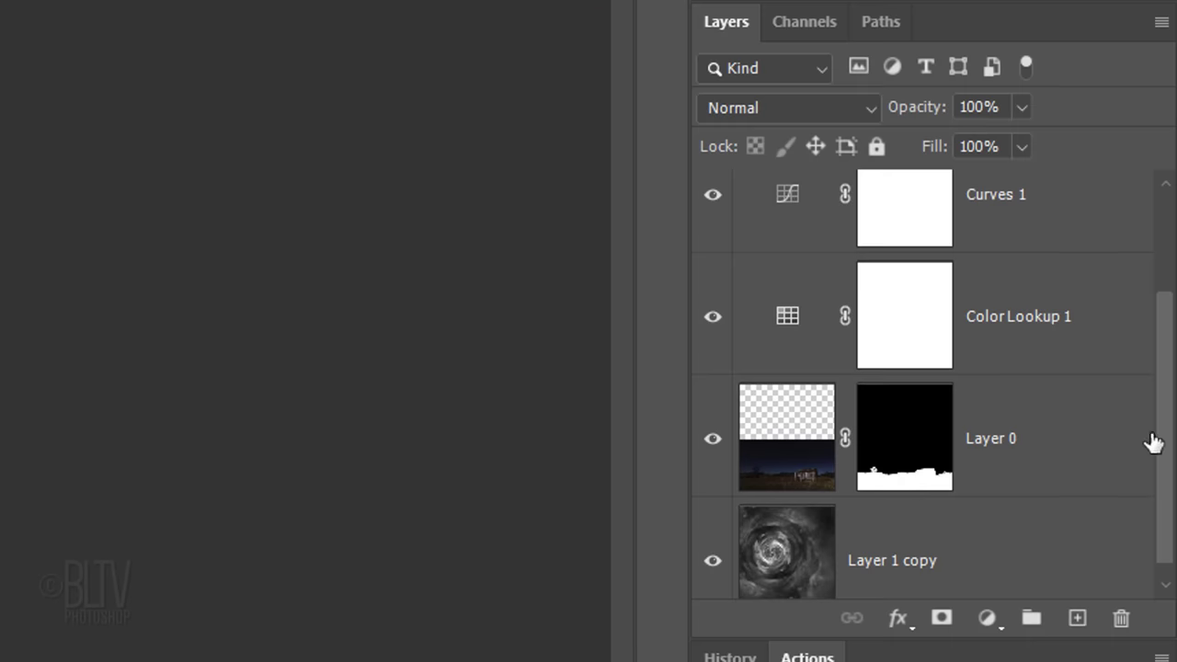
pyautogui.moveTo(1160, 441); pyautogui.dragTo(1163, 210)
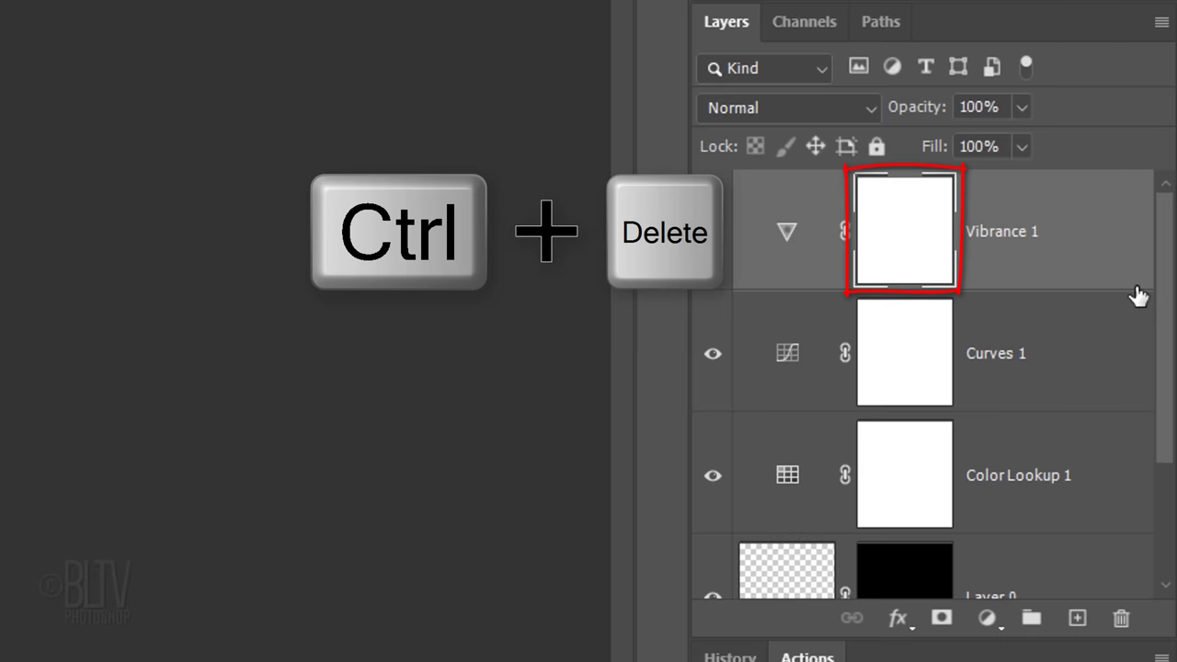
pyautogui.hotkey('ctrl', 'Delete')
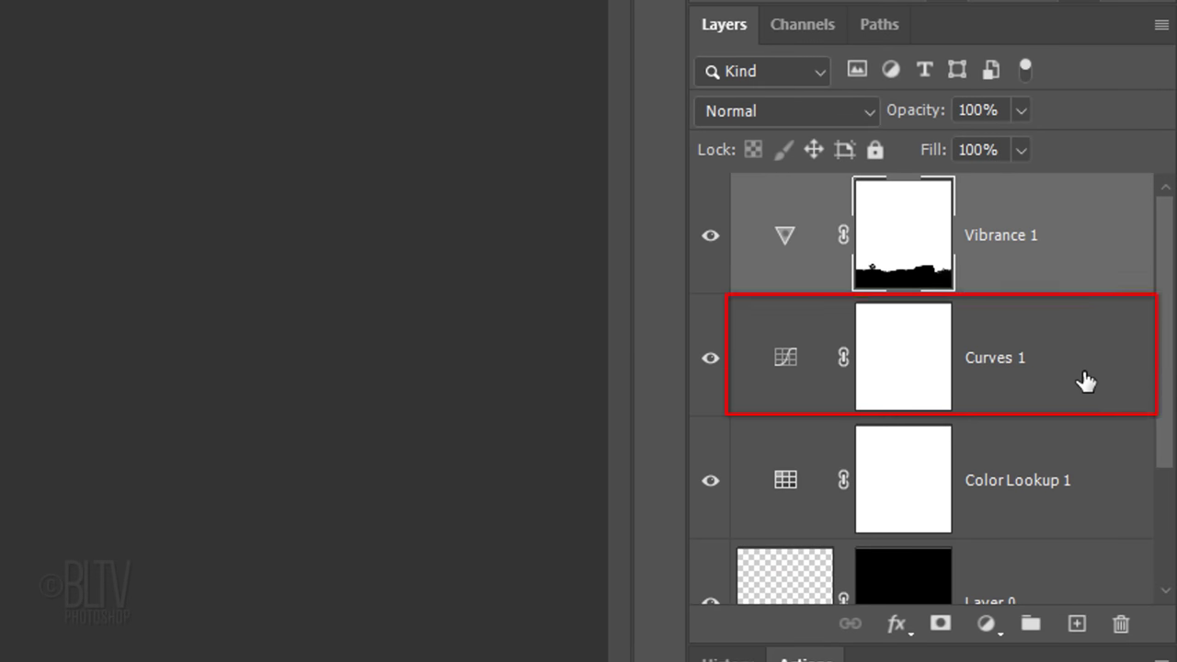
# Insert an empty Overlay-mode Layer 1 beneath Curves 1 and select the Brush Tool.
pyautogui.click(1086, 384)
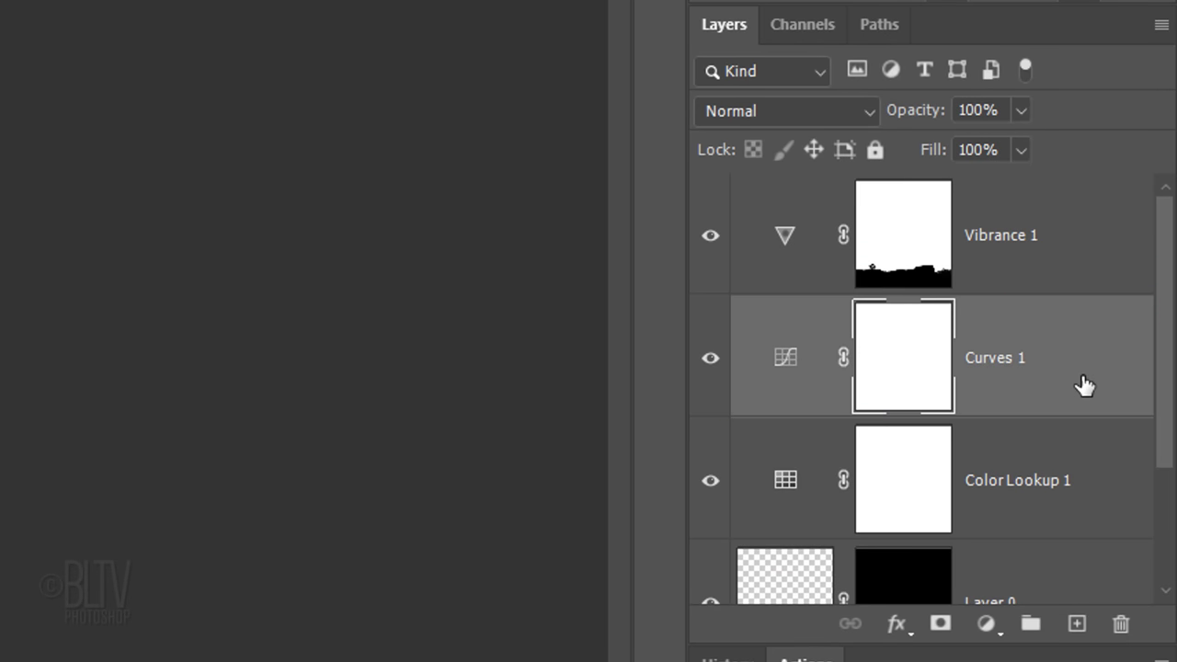
pyautogui.keyDown('ctrl'); pyautogui.click(1076, 628); pyautogui.keyUp('ctrl')
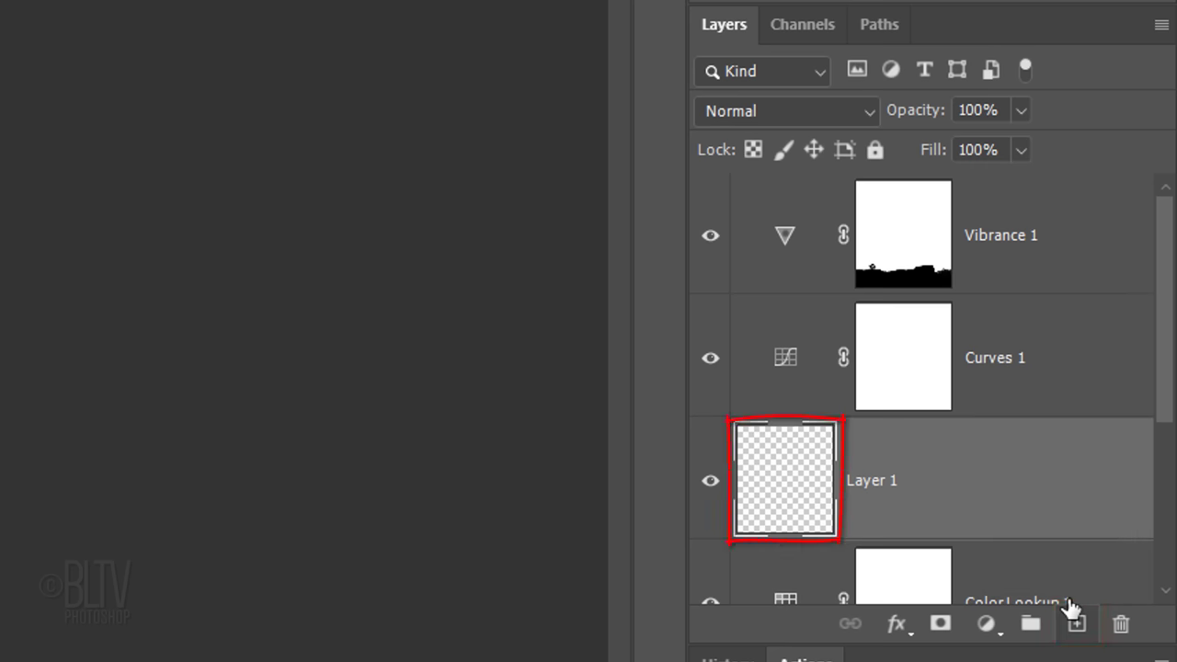
pyautogui.click(752, 110)
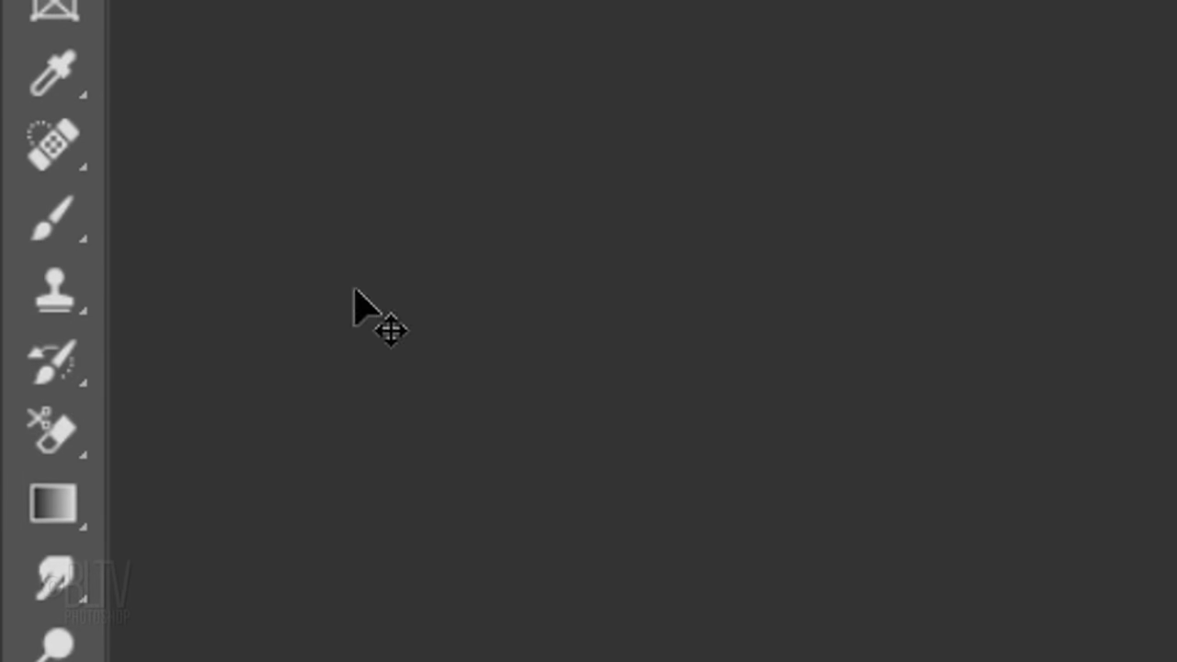
pyautogui.rightClick(57, 221)
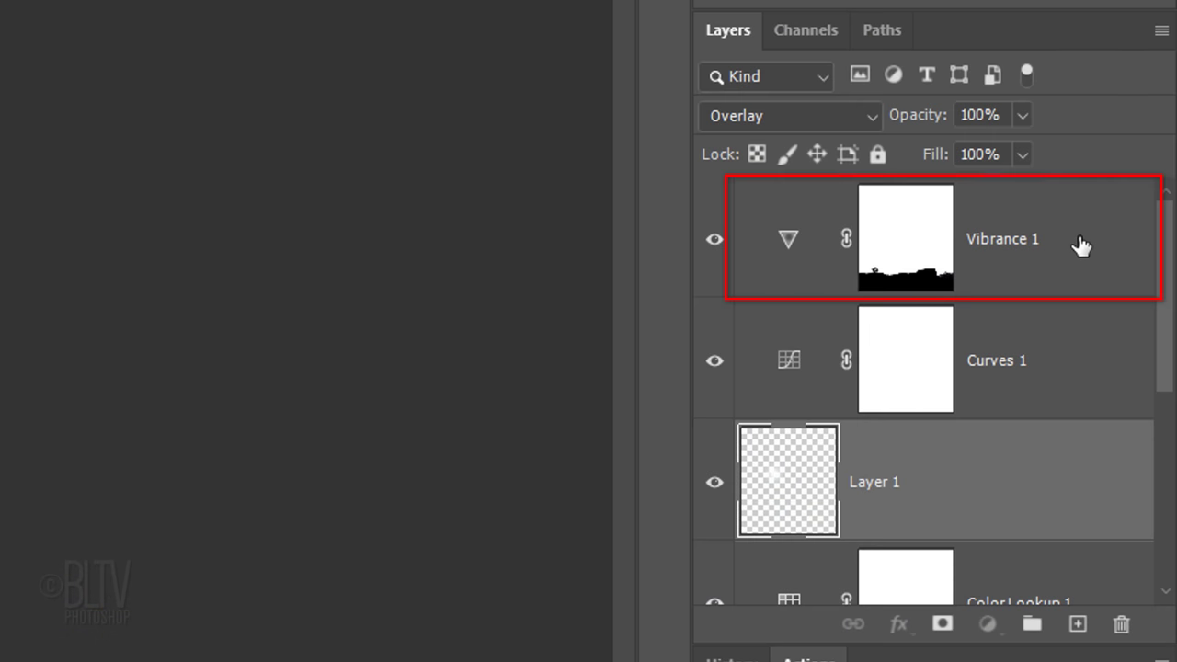
# Add a new layer above Vibrance 1, fill it solid black, and fit the canvas on screen.
pyautogui.click(1080, 245)
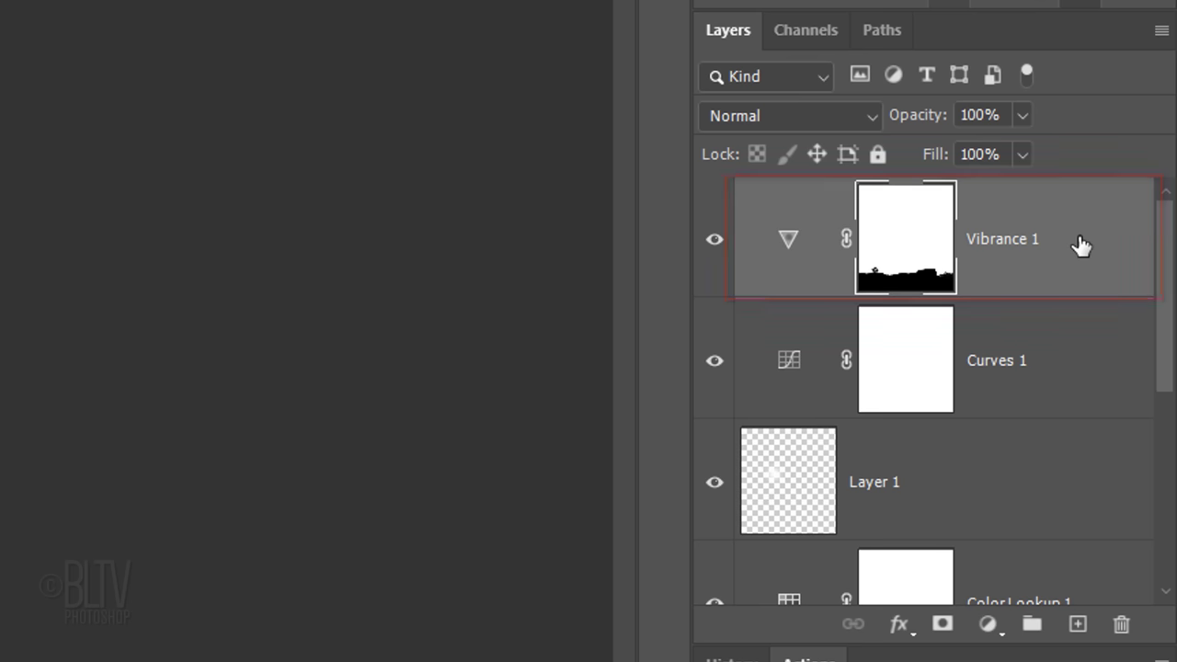
pyautogui.click(1078, 629)
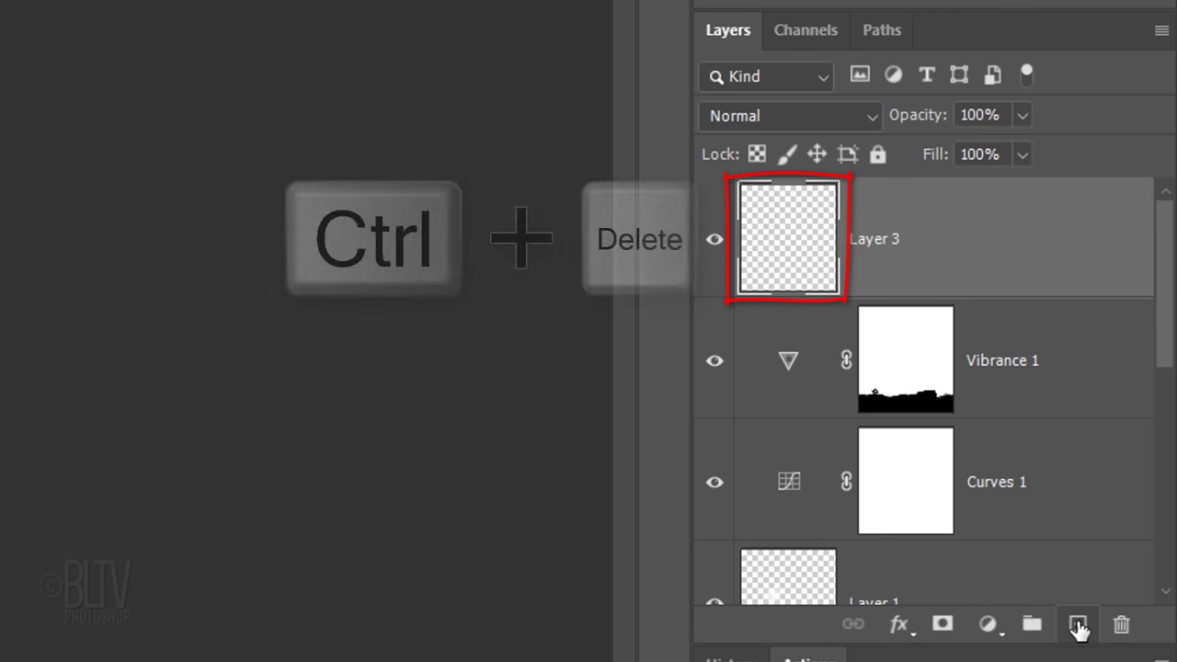
pyautogui.hotkey('ctrl', 'Delete')
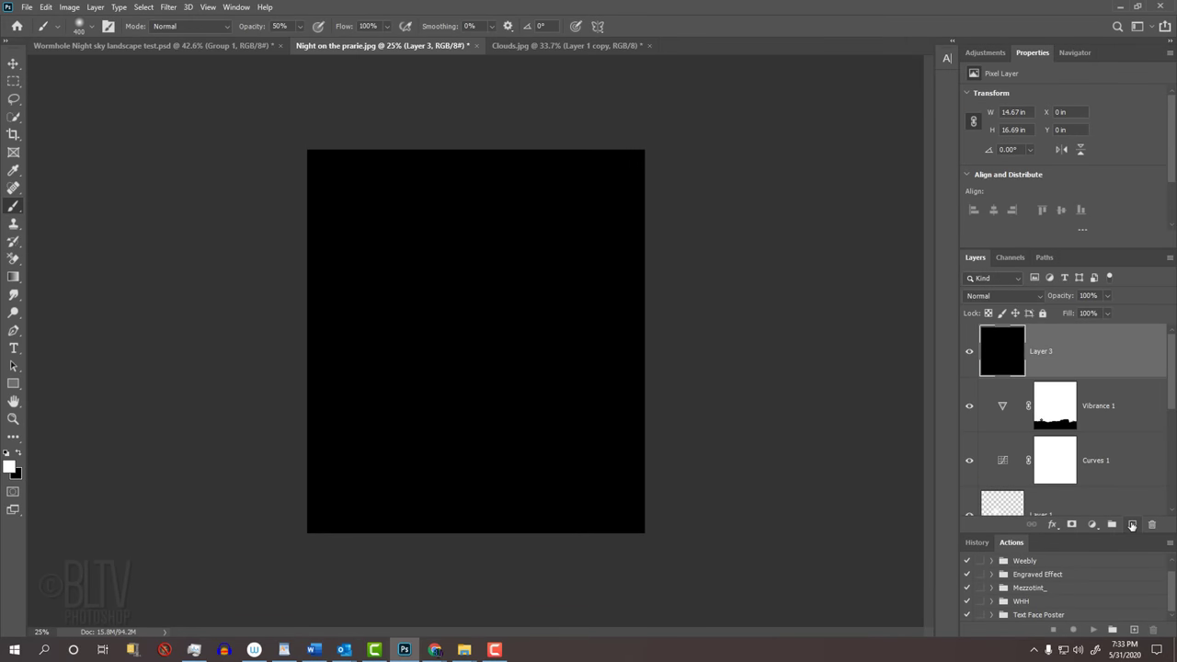
pyautogui.hotkey('ctrl', '0')
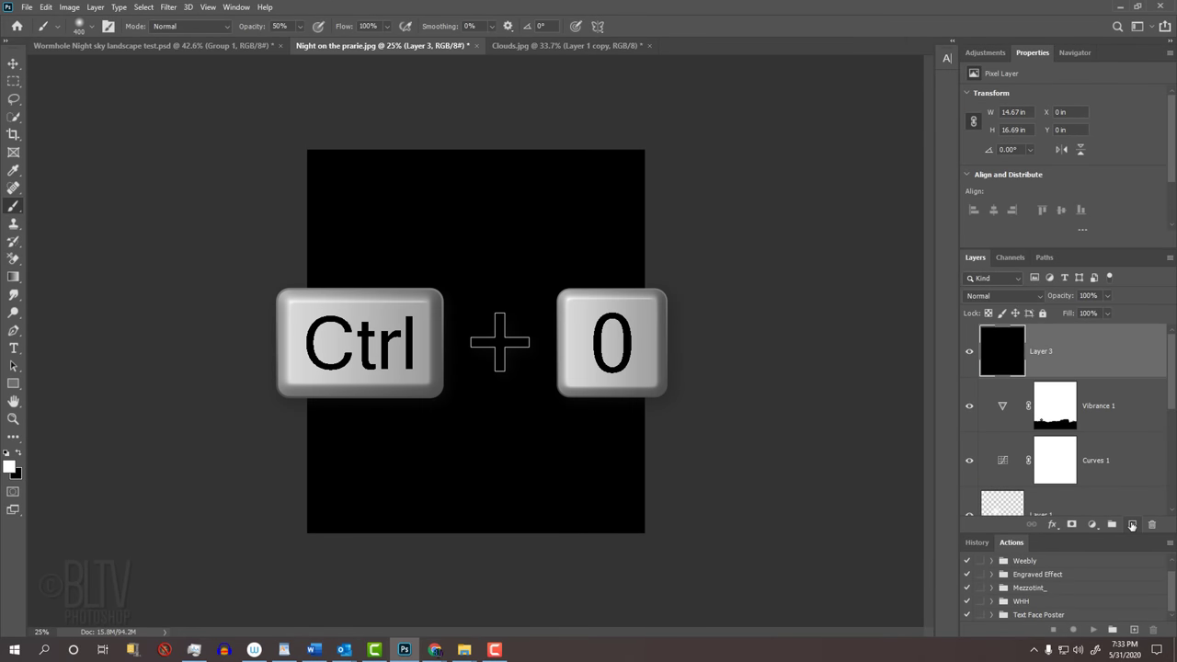
pyautogui.hotkey('ctrl', '0')
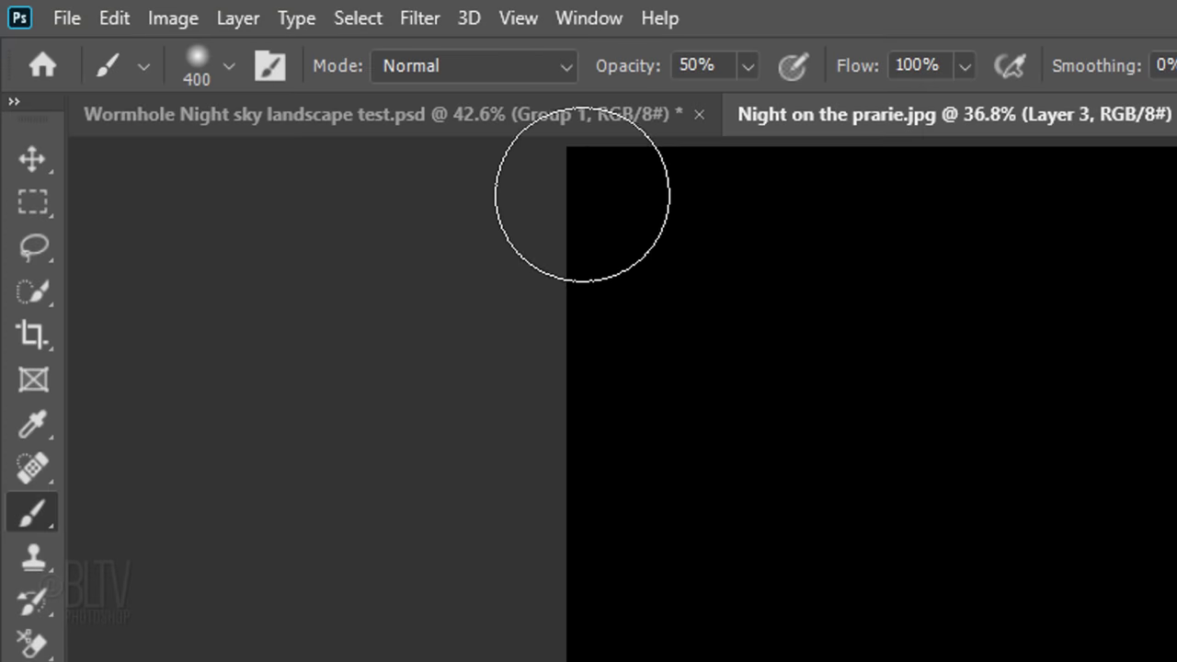
# Apply 100% Gaussian monochromatic noise to the black Layer 3.
pyautogui.click(167, 7)
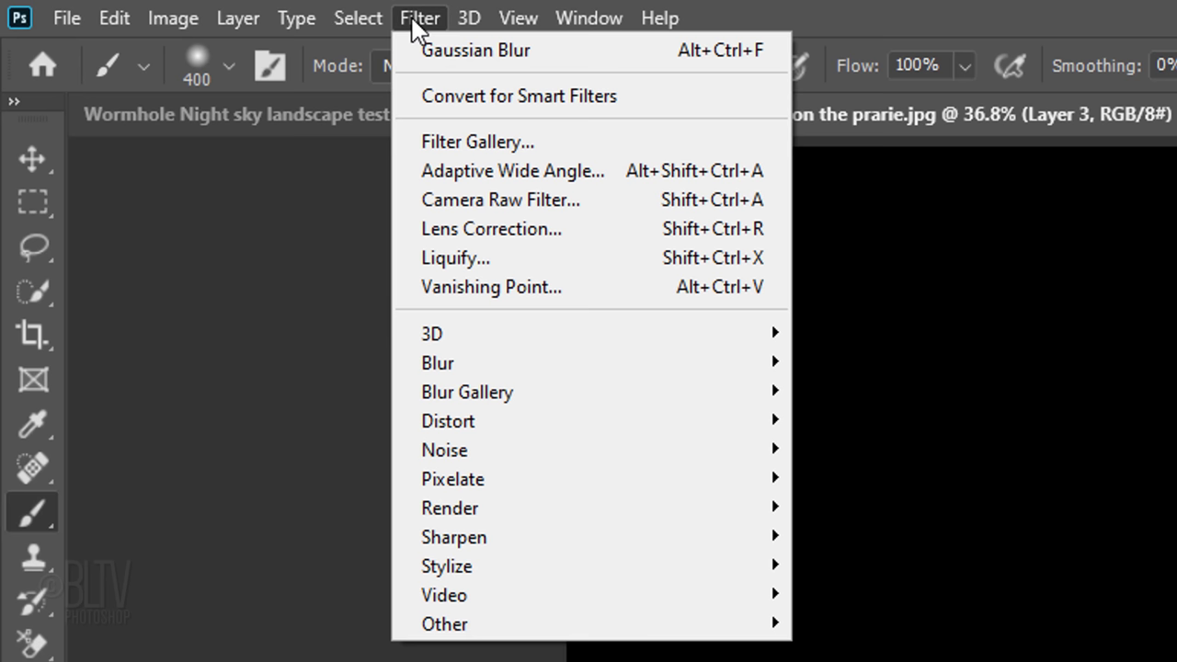
pyautogui.moveTo(445, 454)
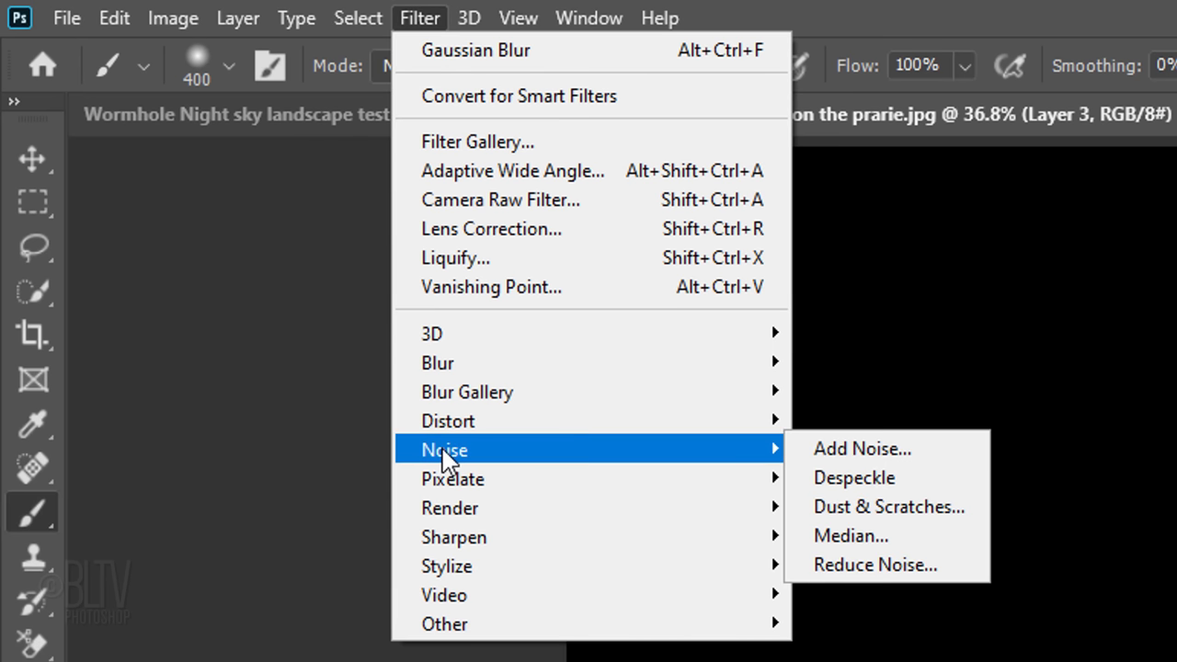
pyautogui.click(859, 455)
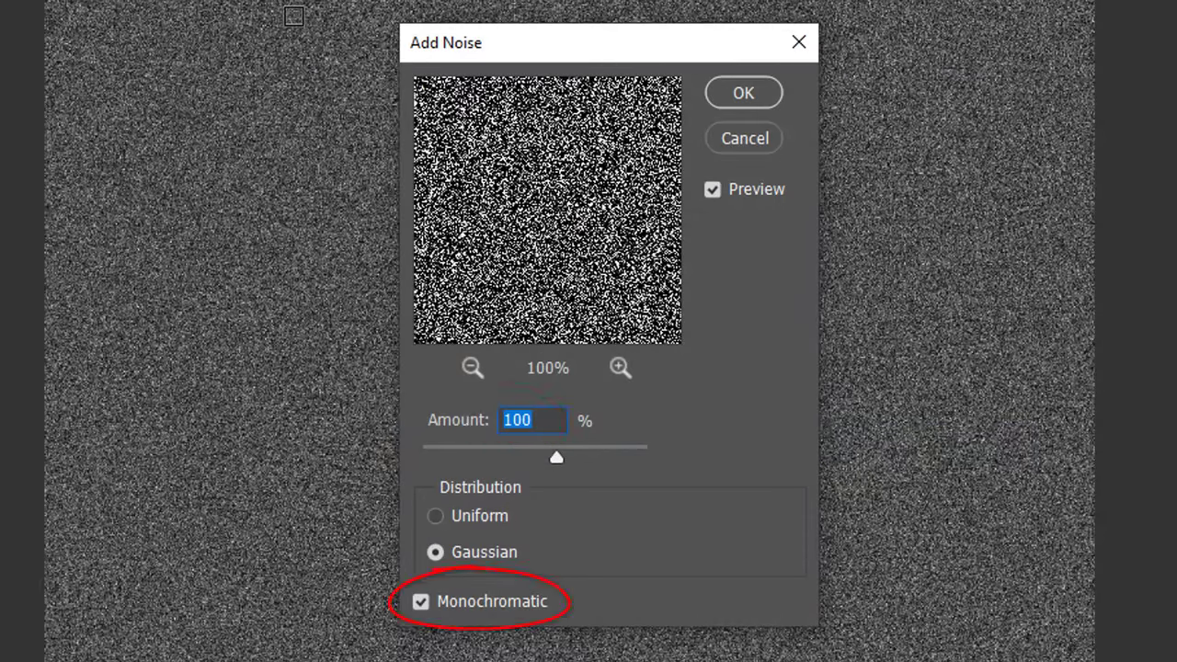
pyautogui.click(741, 92)
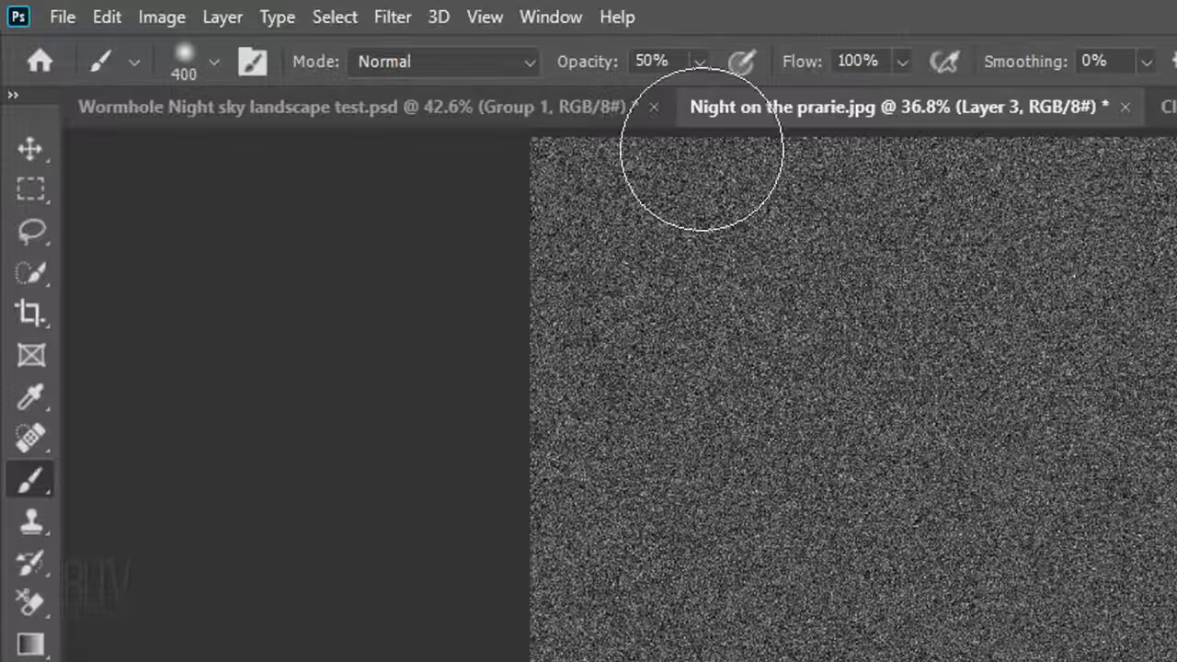
# Soften the noise with a 1.0 px Gaussian Blur.
pyautogui.click(403, 17)
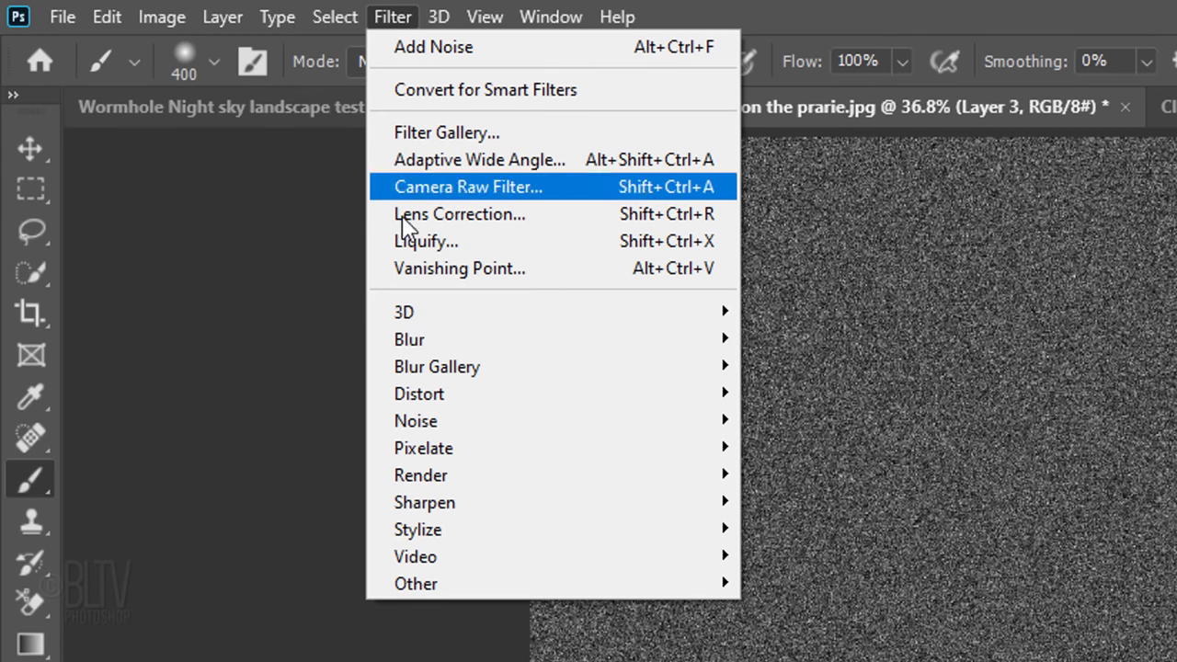
pyautogui.moveTo(421, 339)
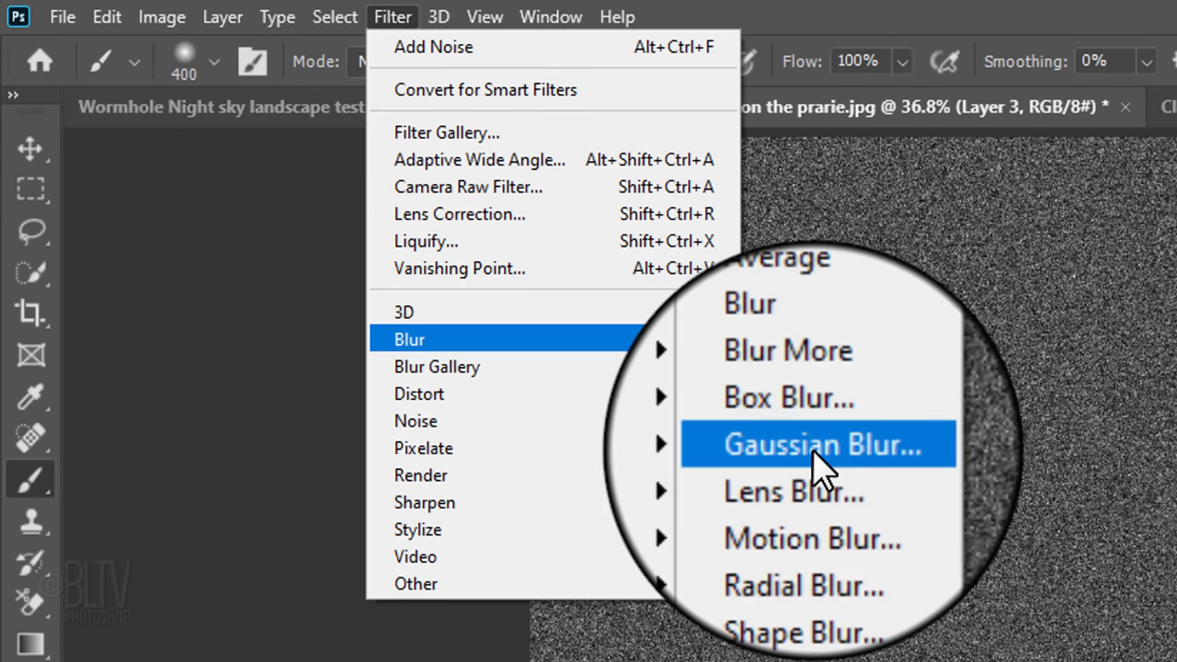
pyautogui.click(812, 450)
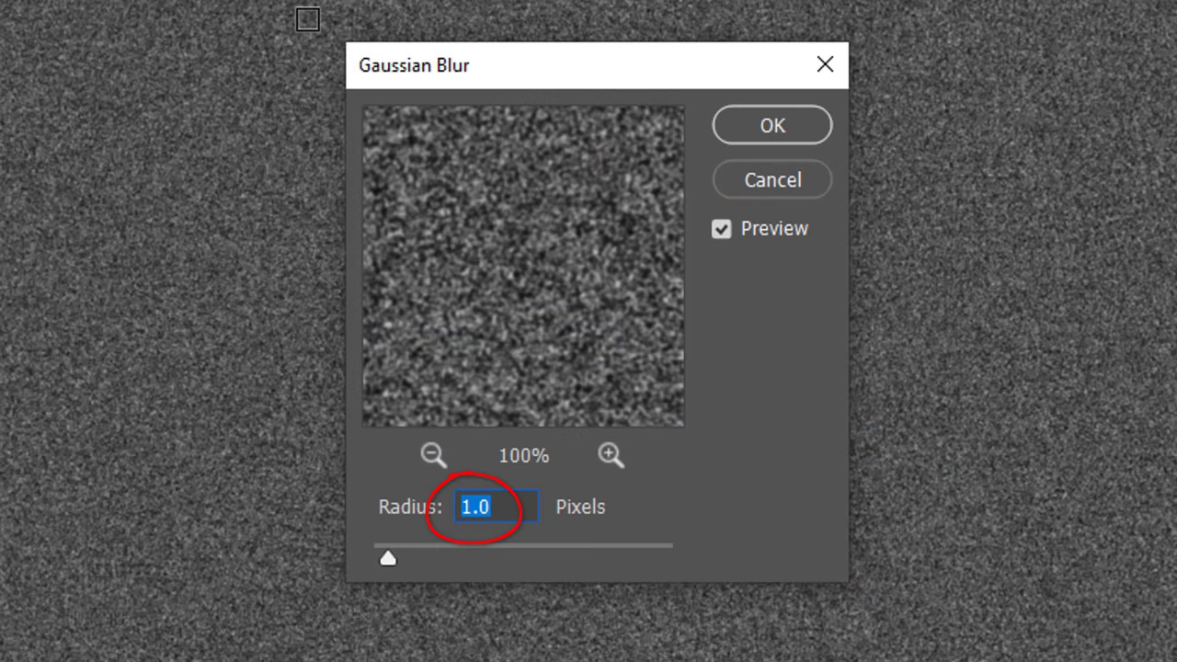
pyautogui.click(766, 125)
# Set Levels input black to 133 and white to 170 to leave scattered stars.
pyautogui.hotkey('ctrl', 'l')
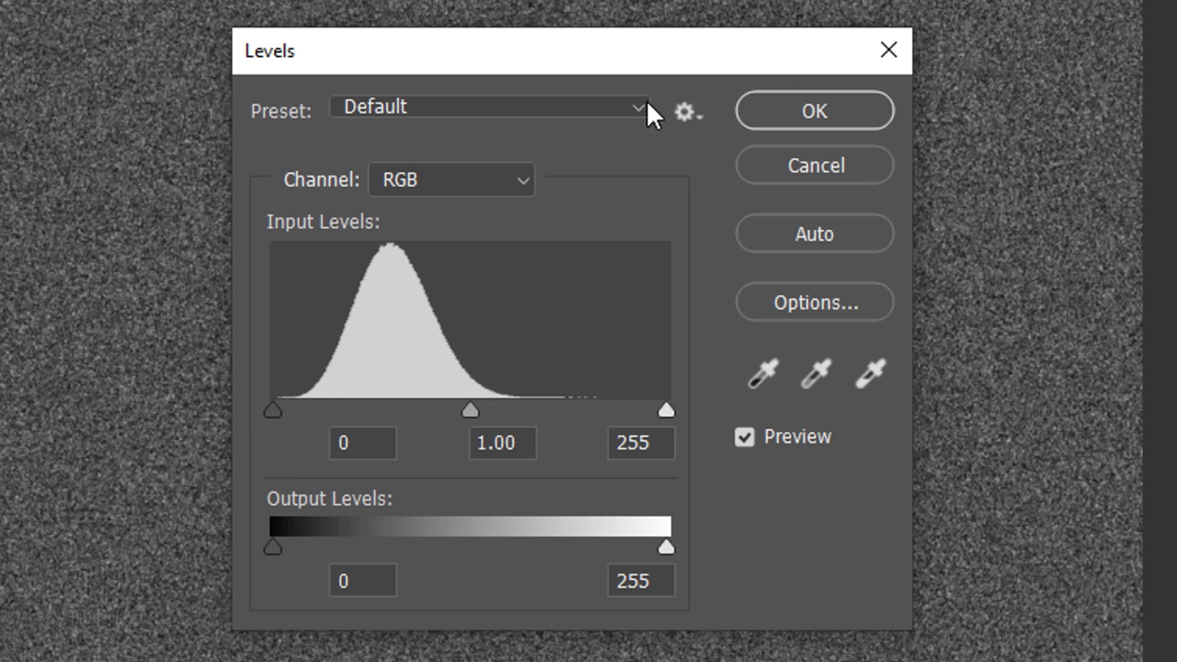
pyautogui.click(380, 442)
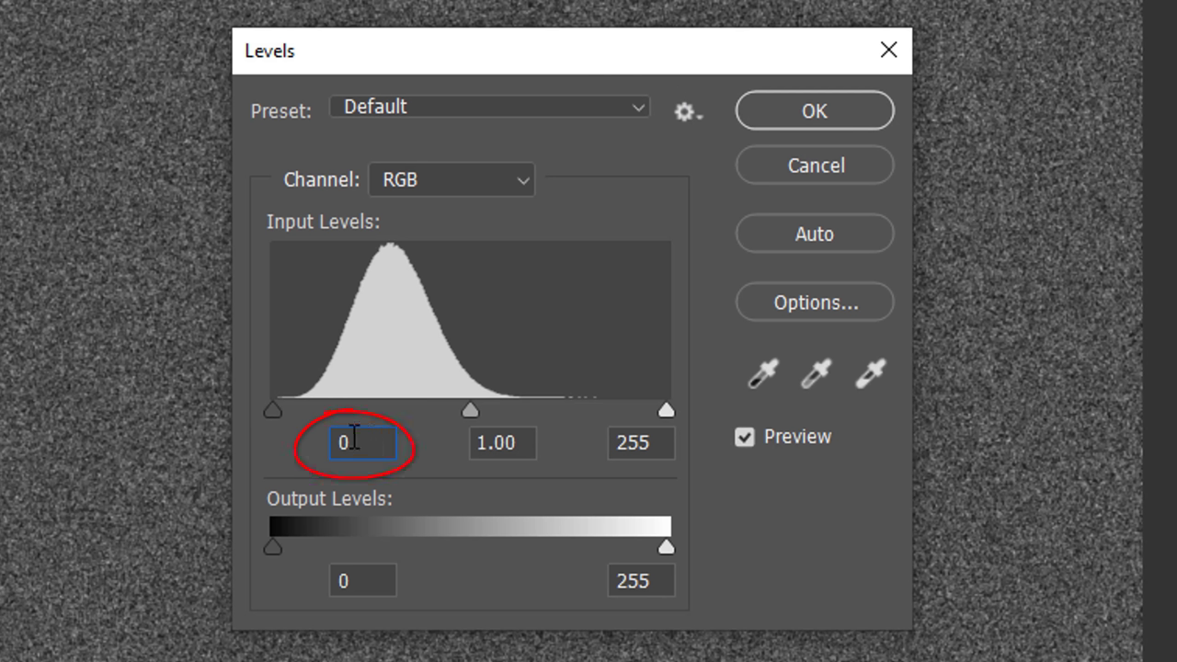
pyautogui.write('133')
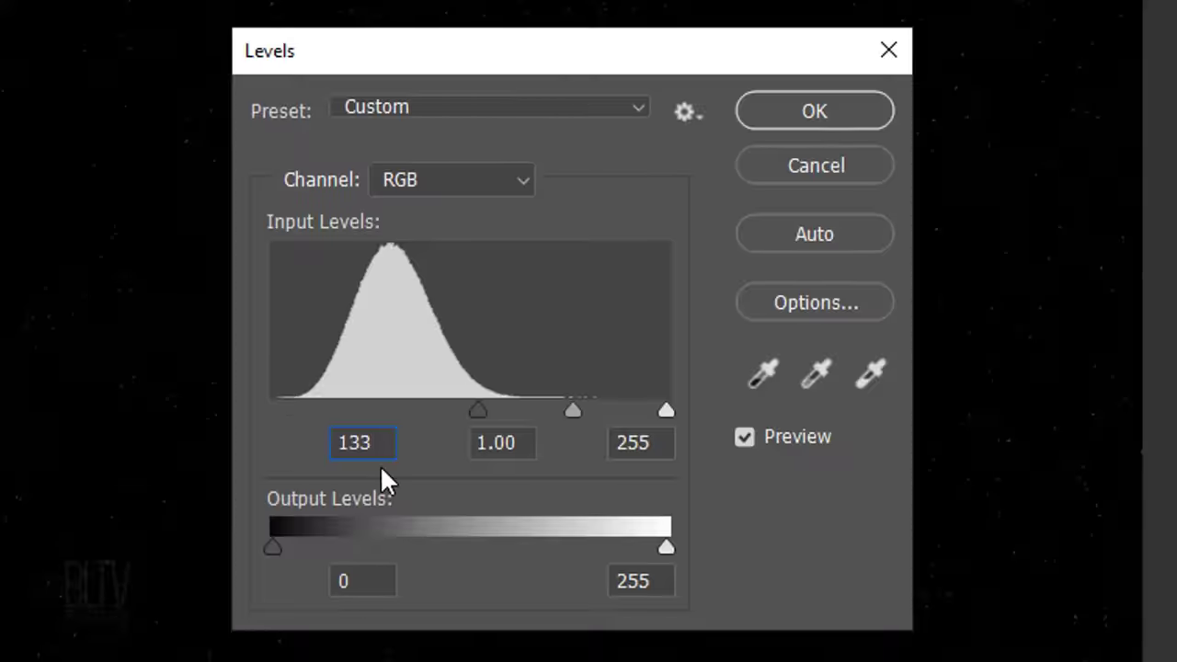
pyautogui.click(662, 439)
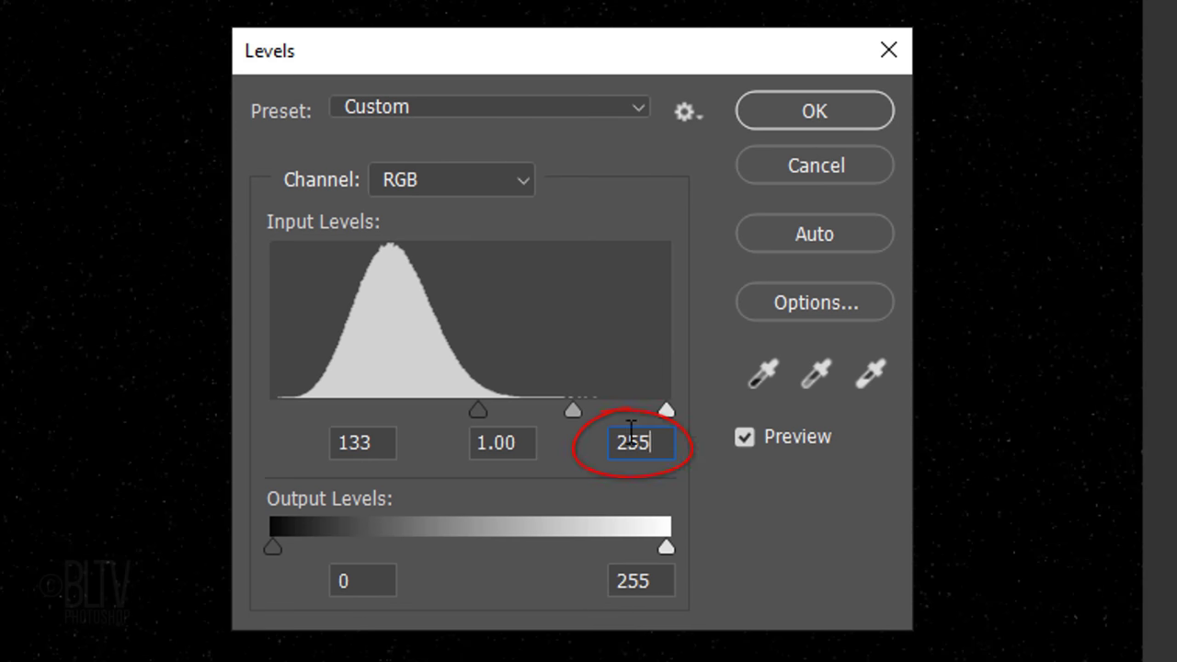
pyautogui.press('BackSpace')
pyautogui.press('BackSpace')
pyautogui.press('BackSpace')
pyautogui.write('170')
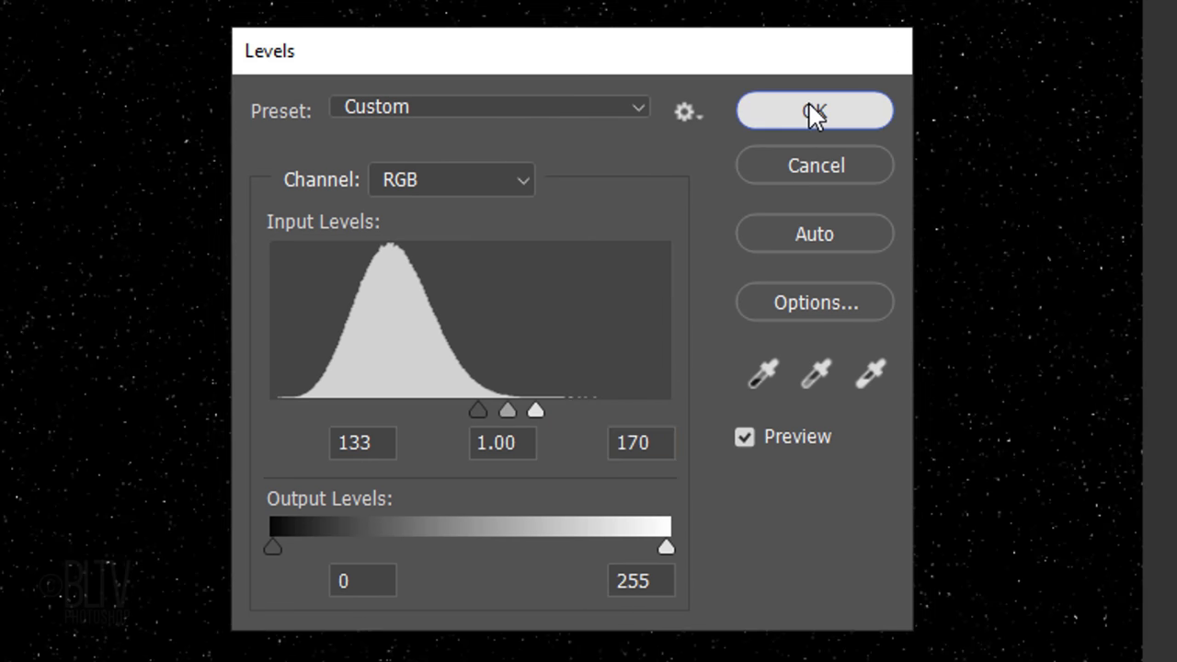
pyautogui.click(806, 111)
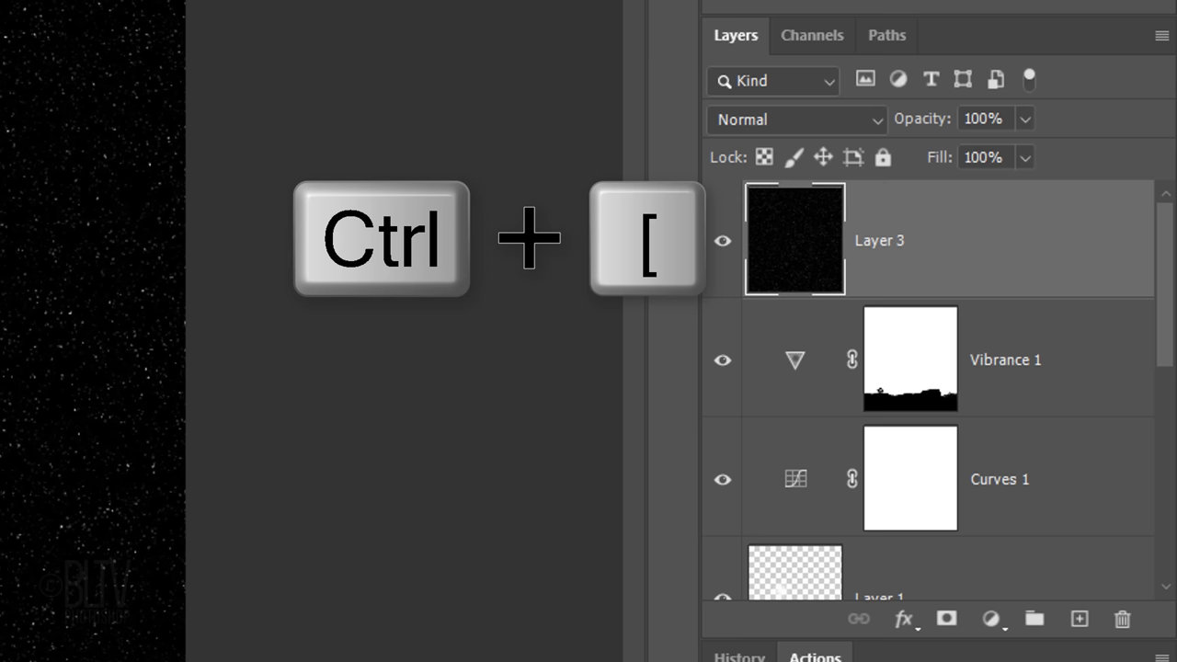
# Move Layer 3 down below Color Lookup 1 and set its blend mode to Screen.
pyautogui.hotkey('ctrl', '[')
pyautogui.hotkey('ctrl', '[')
pyautogui.hotkey('ctrl', '[')
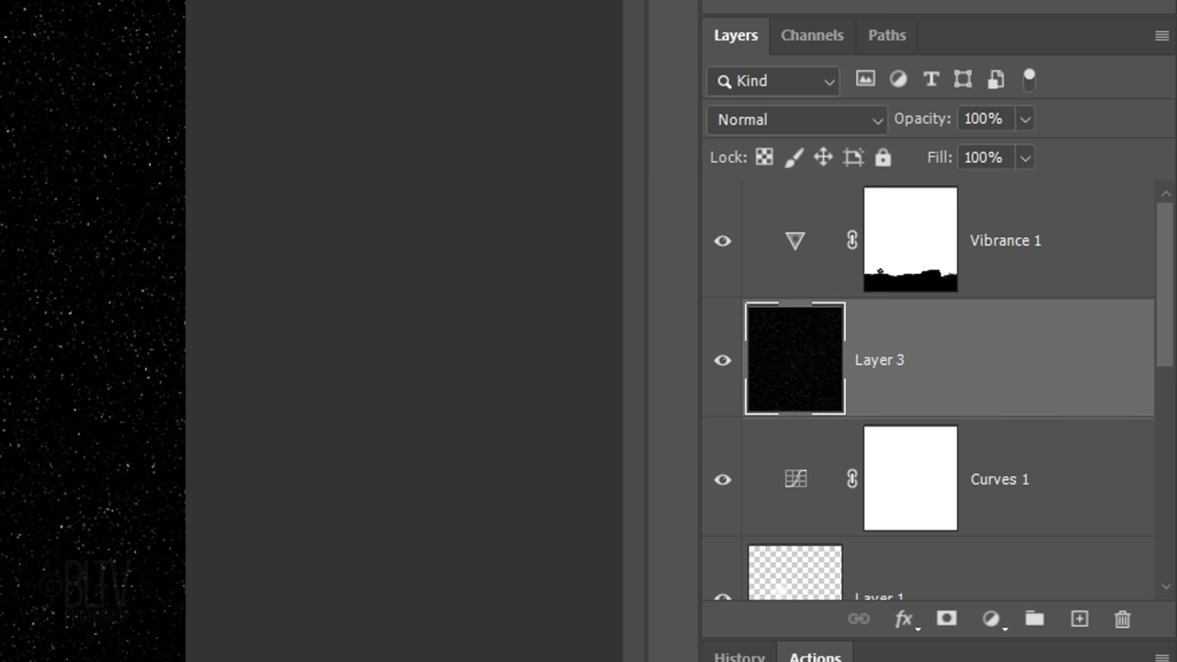
pyautogui.hotkey('ctrl', '[')
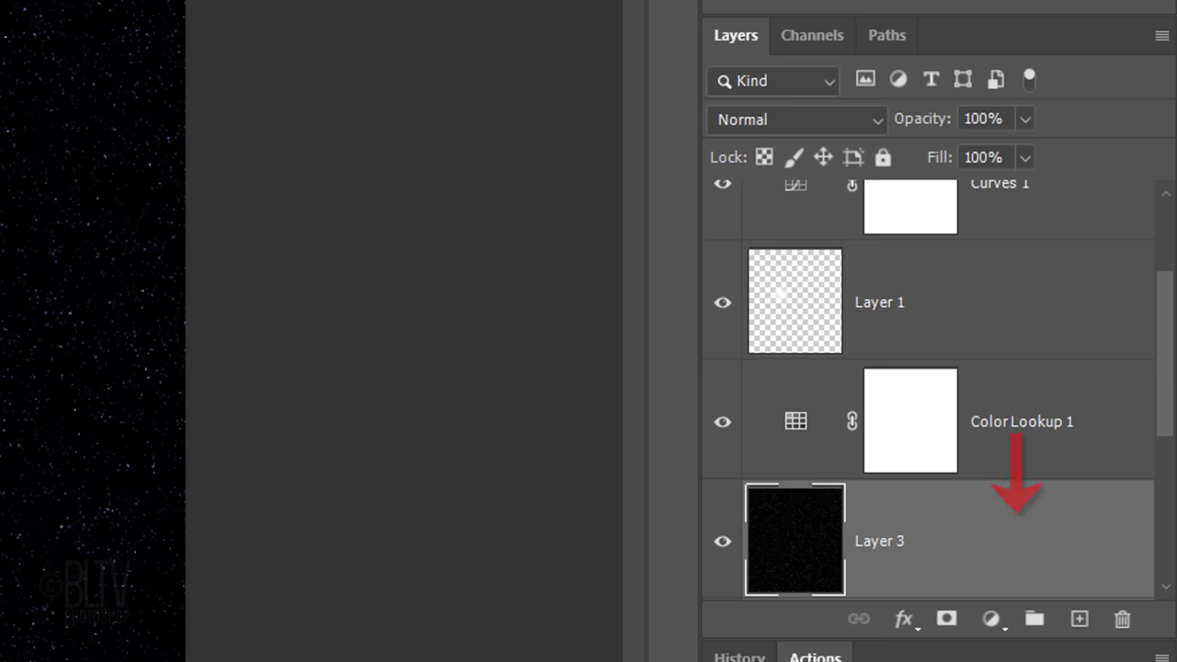
pyautogui.click(748, 119)
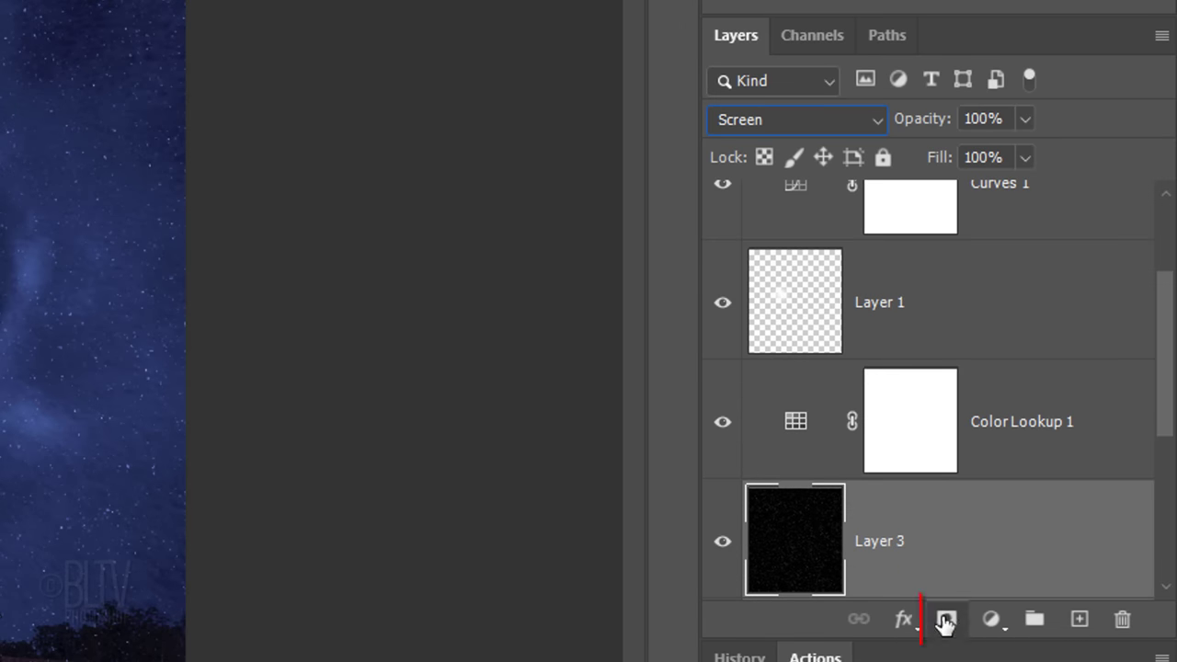
# Add a layer mask with a linear black-to-white gradient fading the stars, then fill the land black.
pyautogui.click(945, 620)
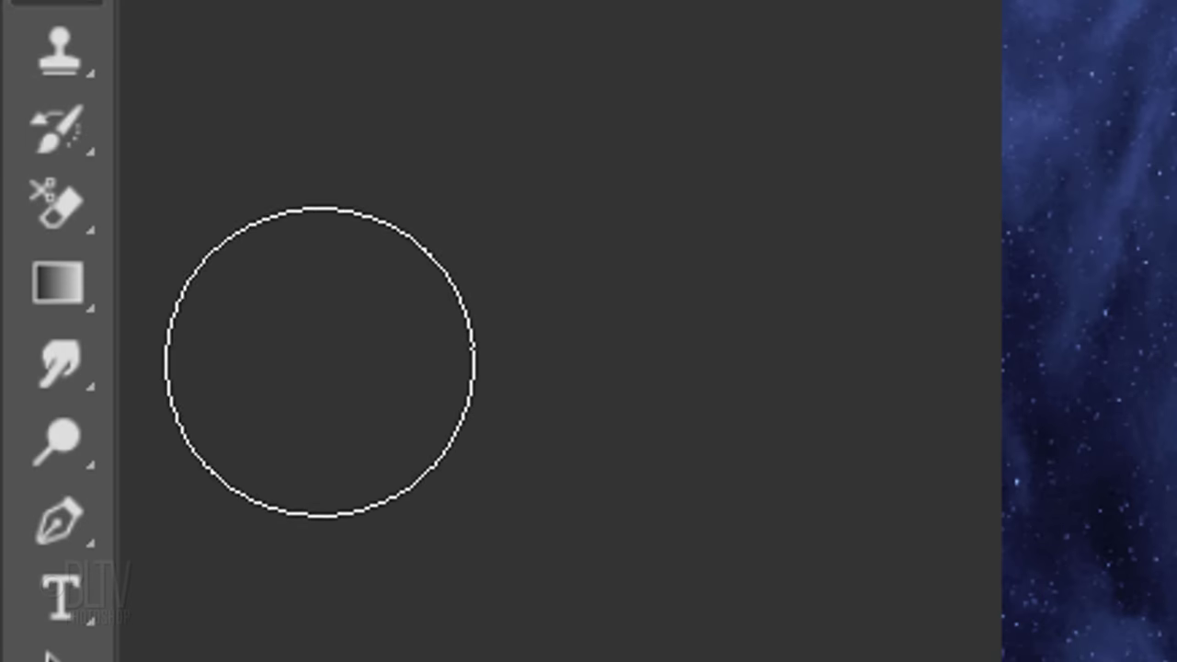
pyautogui.rightClick(59, 281)
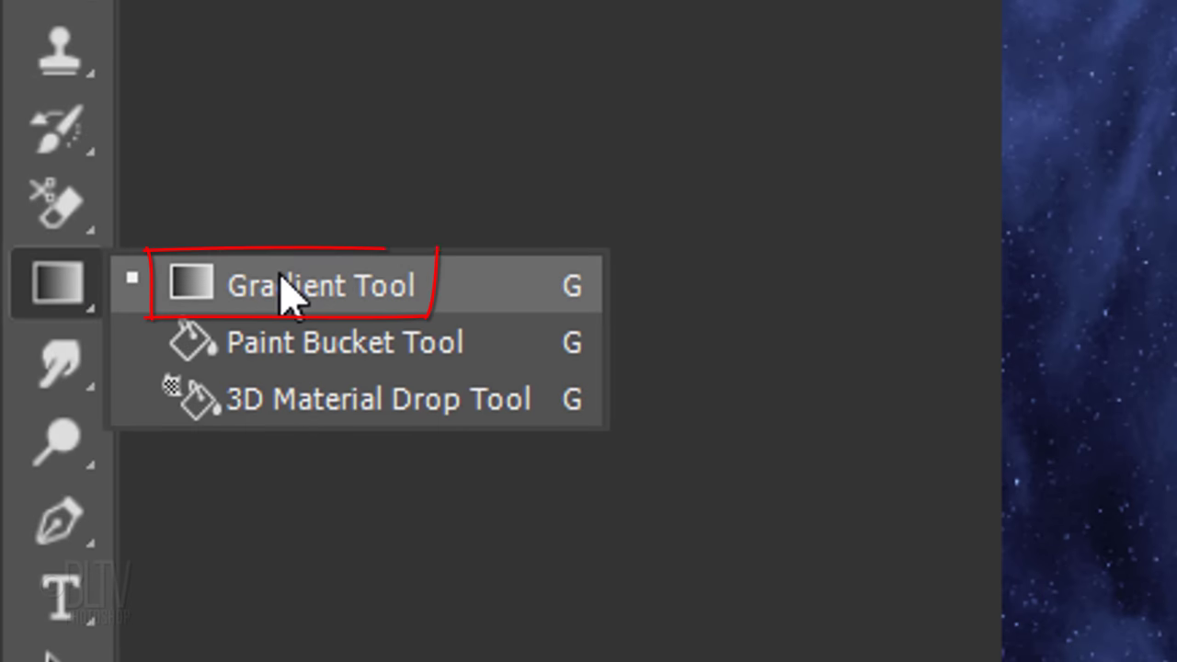
pyautogui.click(292, 290)
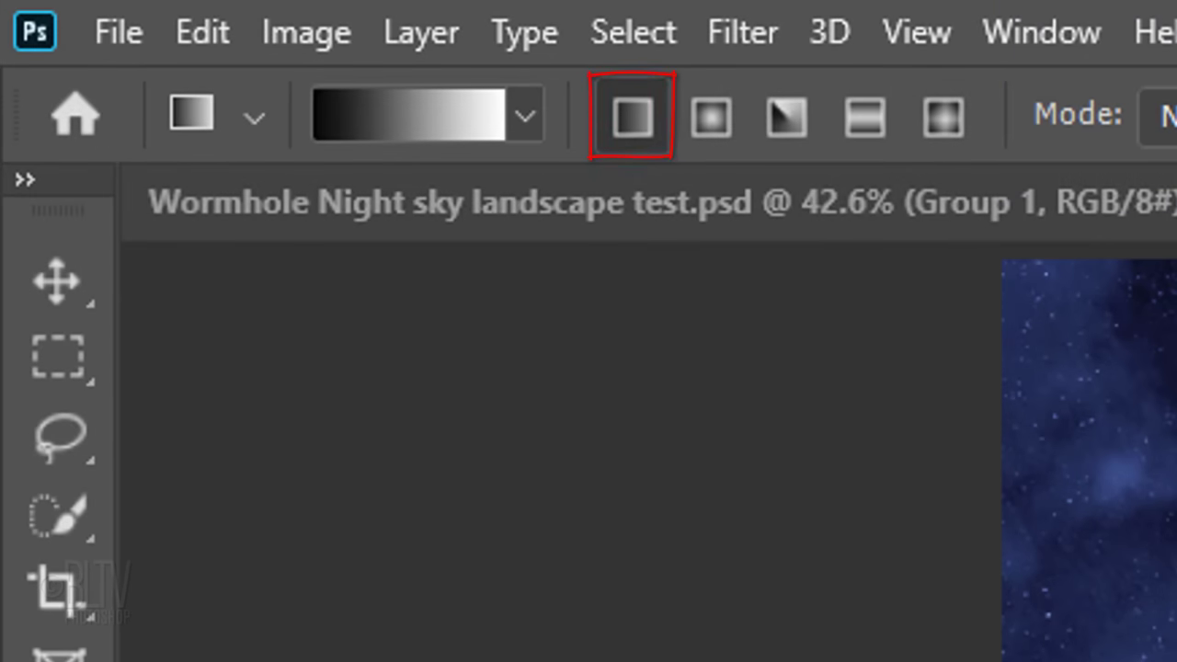
pyautogui.click(526, 118)
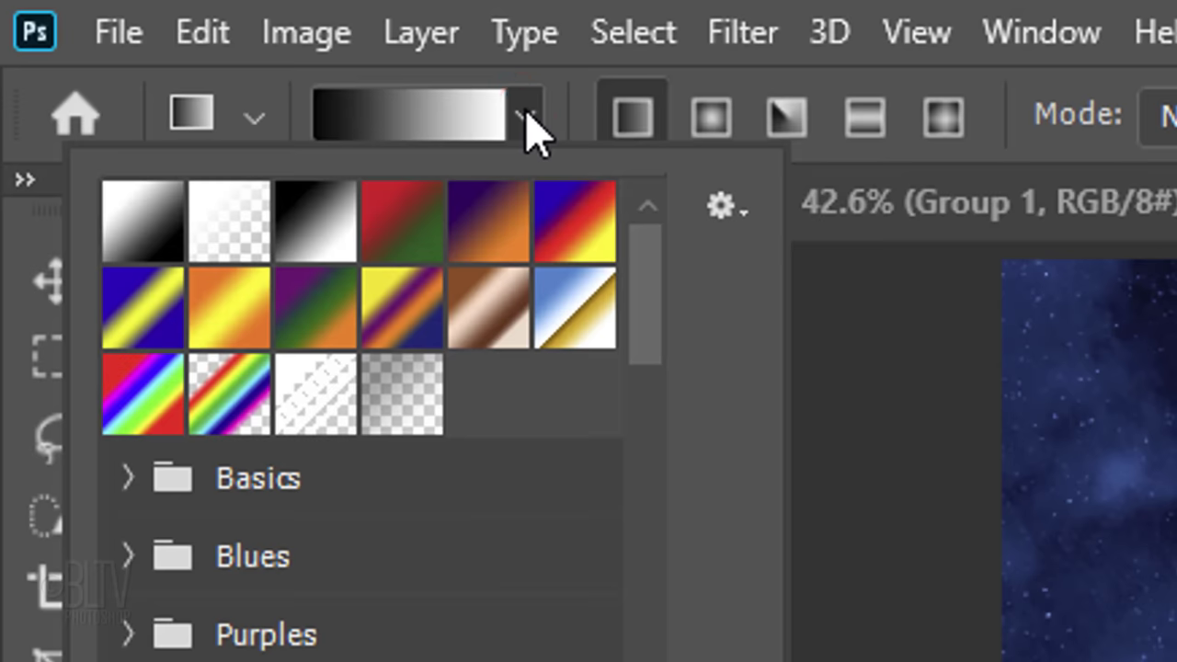
pyautogui.click(312, 243)
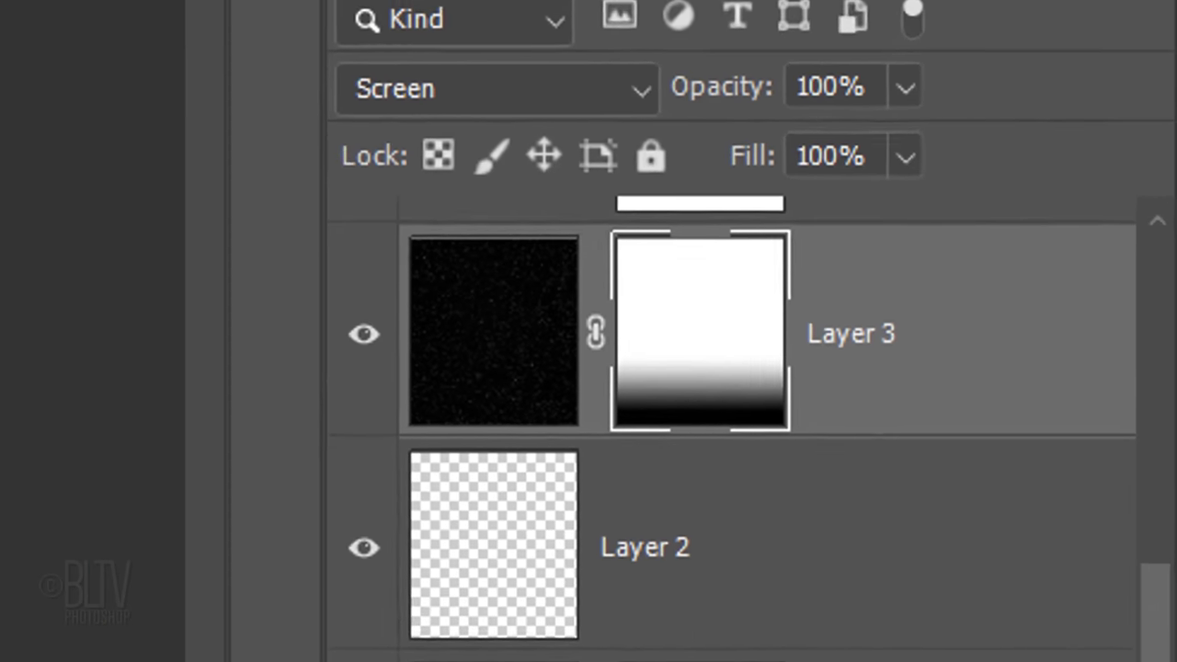
pyautogui.hotkey('alt', 'Delete')
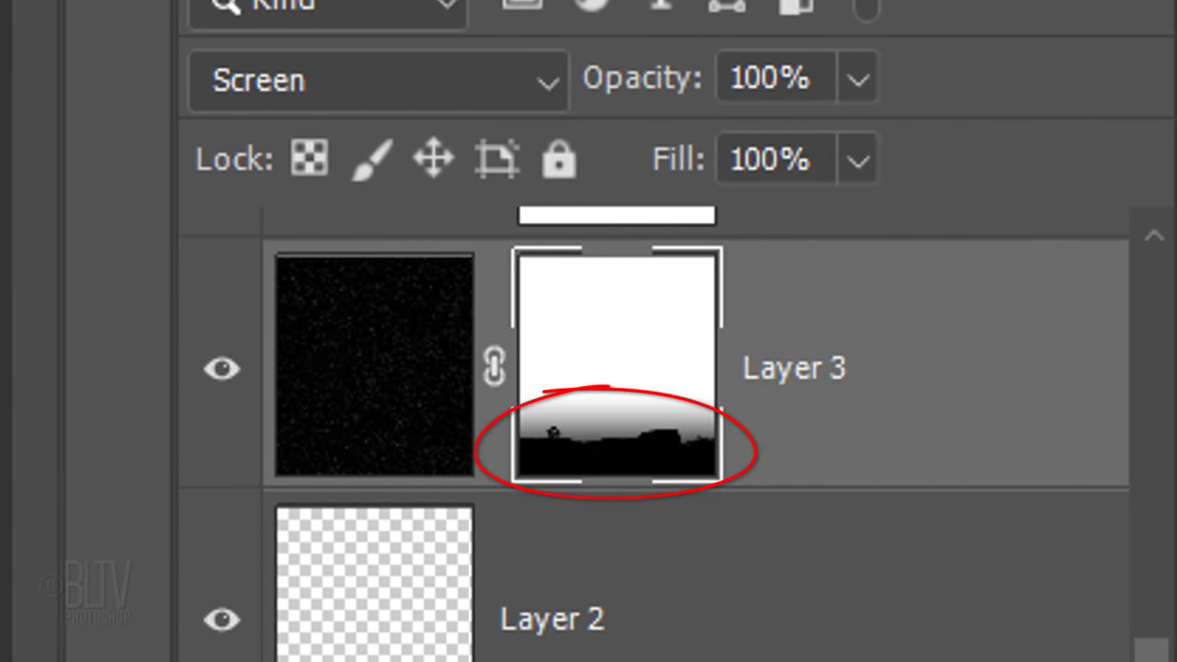